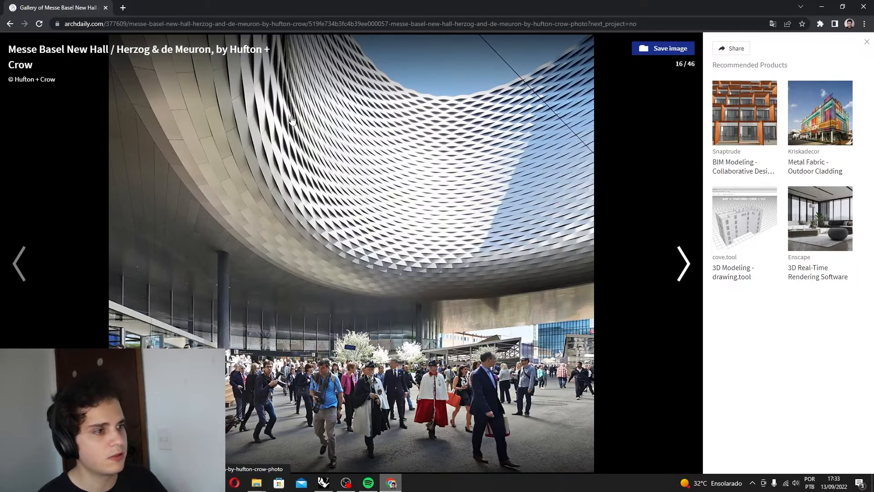
# - View the next Messe Basel New Hall reference photo and return to Rhino and Grasshopper
pyautogui.click(663, 251)
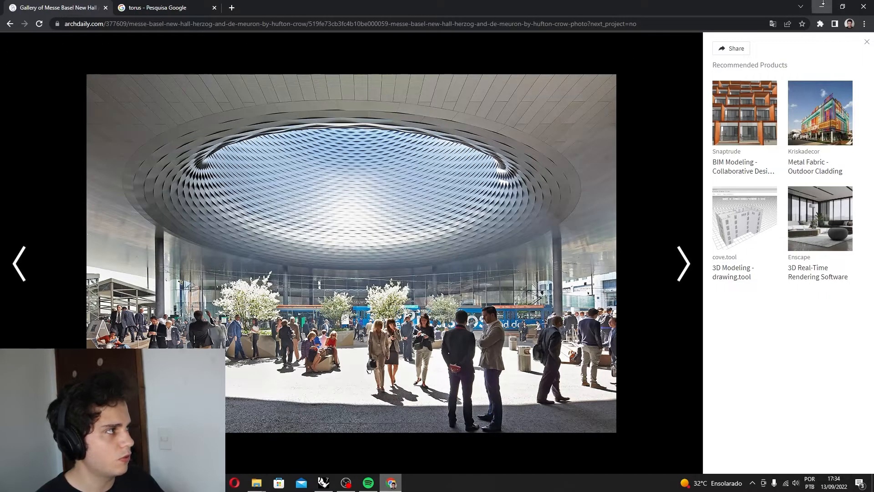
pyautogui.click(824, 6)
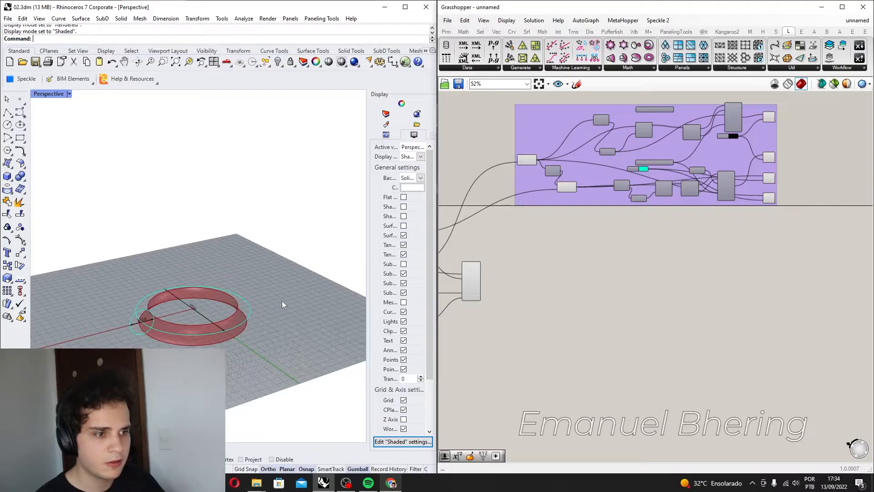
# - Examine the torus component's parameter inputs in the definition and the resulting ring surface in the Perspective view
pyautogui.scroll(2, 717, 143)
pyautogui.scroll(5, 171, 330)
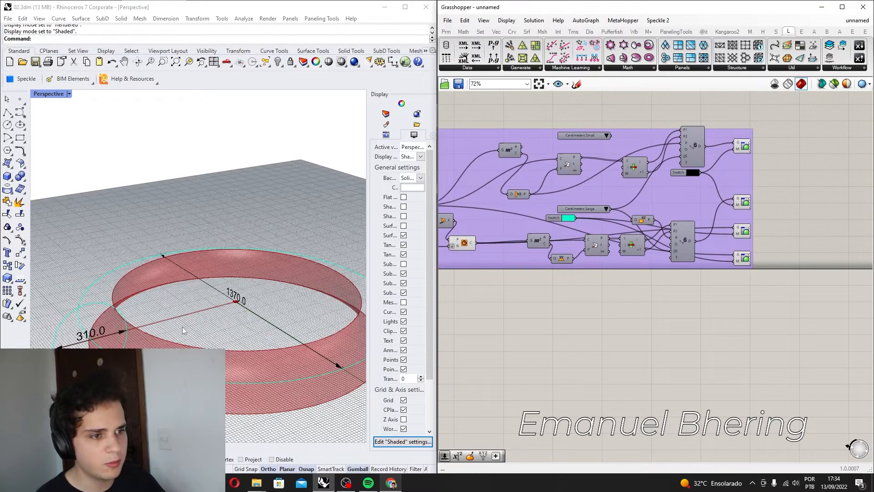
pyautogui.moveTo(600, 290); pyautogui.dragTo(674, 270, button='right')
pyautogui.moveTo(592, 274); pyautogui.dragTo(673, 246, button='right')
pyautogui.moveTo(478, 305); pyautogui.dragTo(607, 244, button='right')
pyautogui.scroll(1, 541, 265)
pyautogui.scroll(2, 508, 256)
pyautogui.moveTo(508, 255); pyautogui.dragTo(593, 221, button='right')
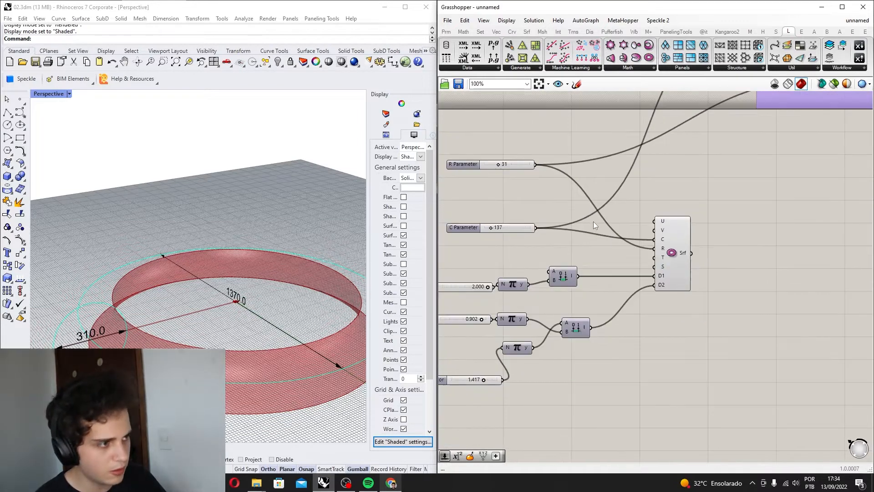
pyautogui.scroll(2, 538, 209)
pyautogui.scroll(-2, 732, 263)
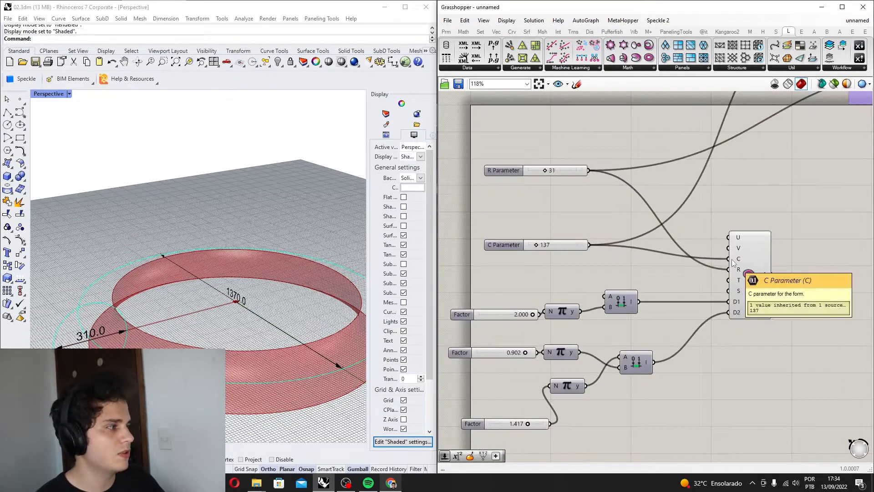
pyautogui.scroll(-4, 266, 284)
pyautogui.moveTo(265, 281); pyautogui.dragTo(139, 337, button='right')
pyautogui.moveTo(225, 296); pyautogui.dragTo(101, 273, button='right')
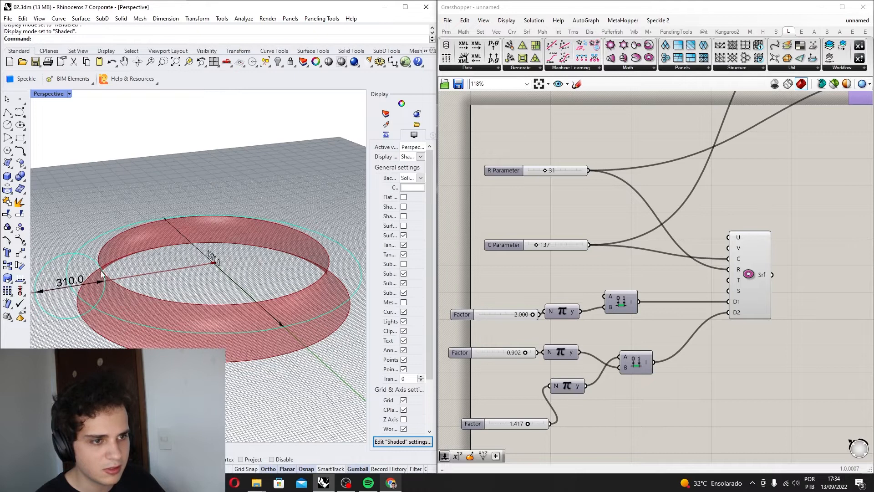
pyautogui.moveTo(263, 295); pyautogui.dragTo(296, 275, button='right')
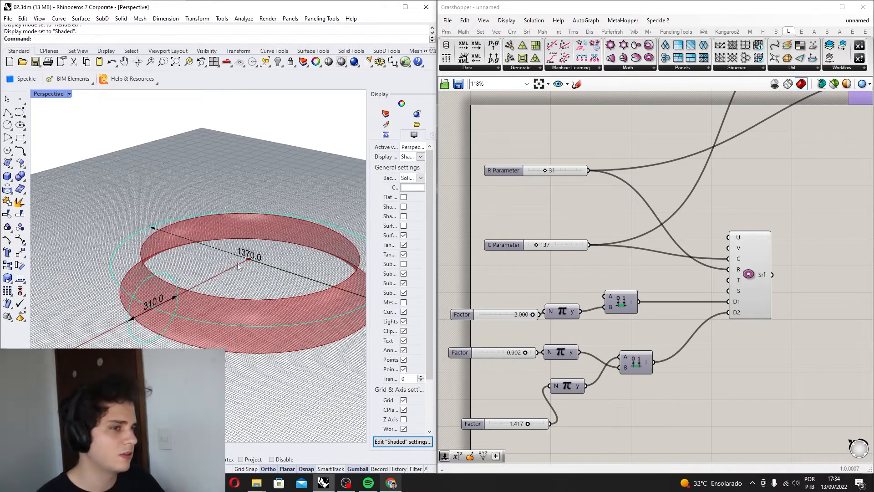
# - Set the torus R Parameter to 36 and the C Parameter to 119
pyautogui.scroll(3, 558, 186)
pyautogui.moveTo(541, 162); pyautogui.dragTo(544, 162)
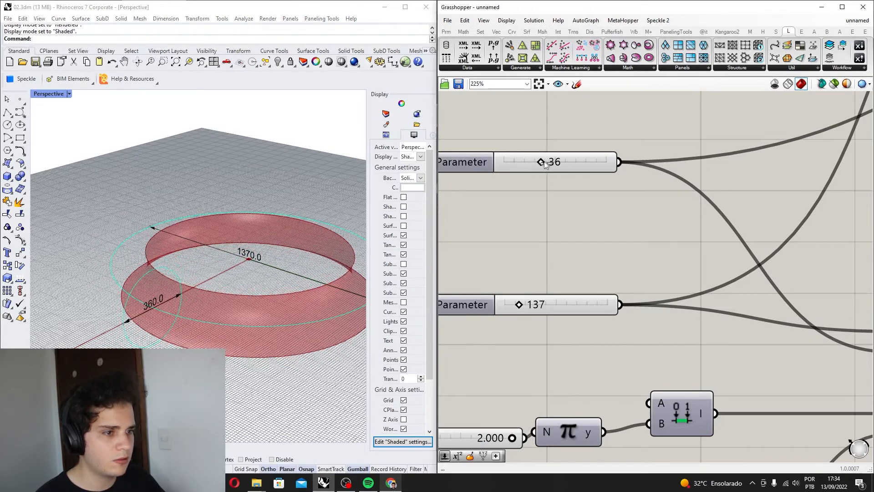
pyautogui.moveTo(519, 305)
pyautogui.mouseDown()
pyautogui.moveTo(533, 305)
pyautogui.moveTo(517, 305)
pyautogui.mouseUp()
pyautogui.scroll(-3, 237, 280)
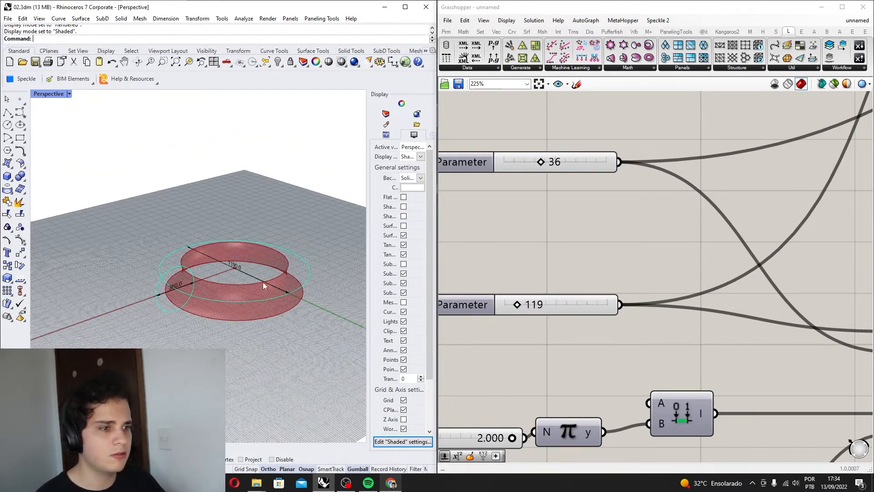
pyautogui.scroll(-3, 208, 263)
pyautogui.scroll(-2, 441, 276)
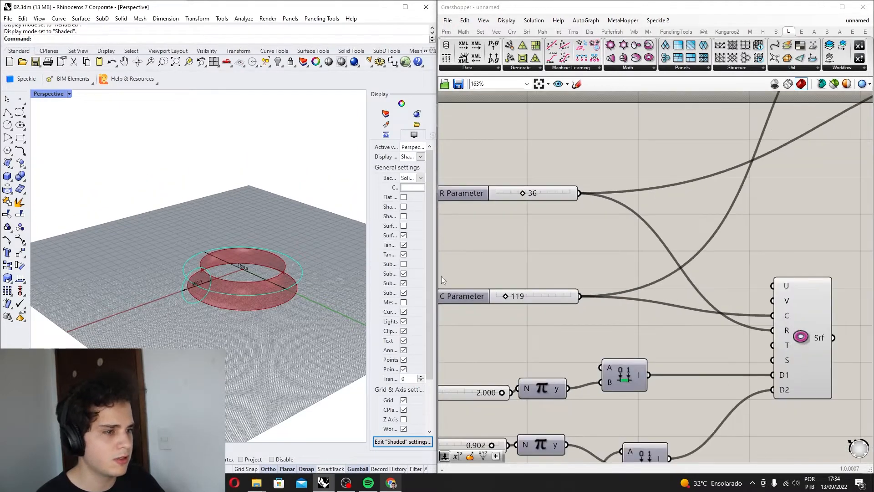
pyautogui.moveTo(556, 336); pyautogui.dragTo(548, 288, button='right')
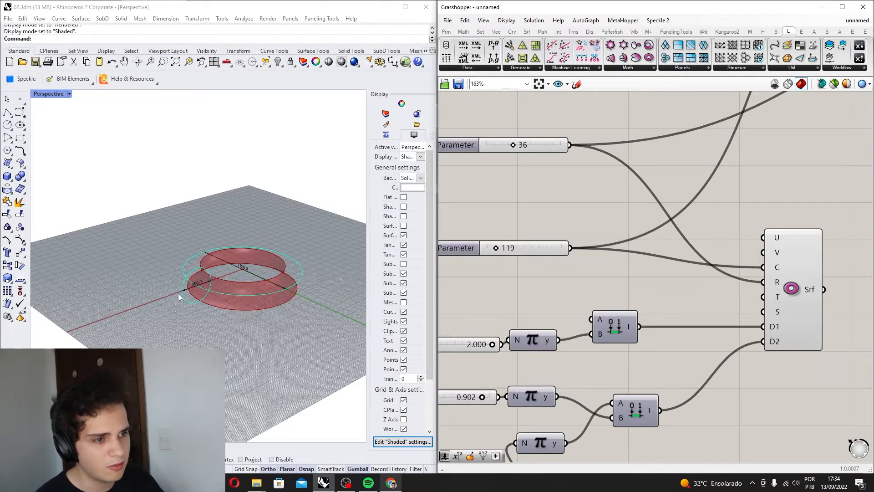
# - Disconnect the two domain components from the torus component's D1 and D2 inputs
pyautogui.scroll(5, 179, 297)
pyautogui.moveTo(178, 297); pyautogui.dragTo(199, 256, button='right')
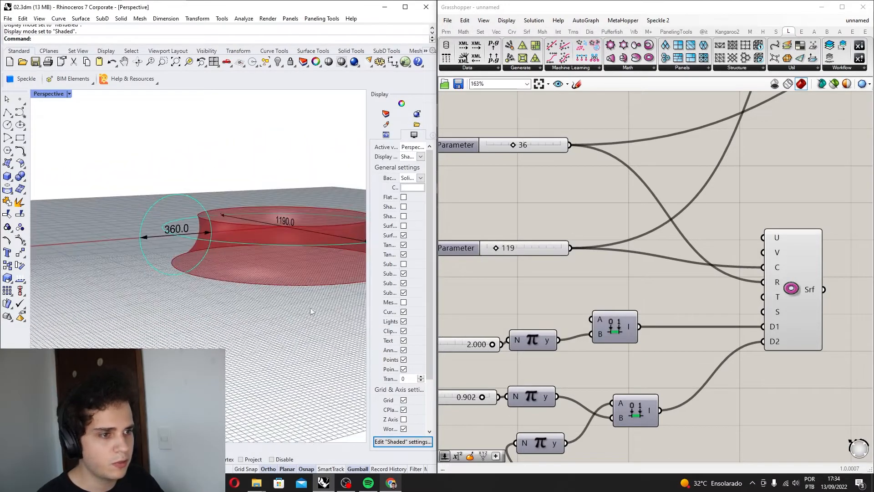
pyautogui.moveTo(283, 262); pyautogui.dragTo(230, 280, button='right')
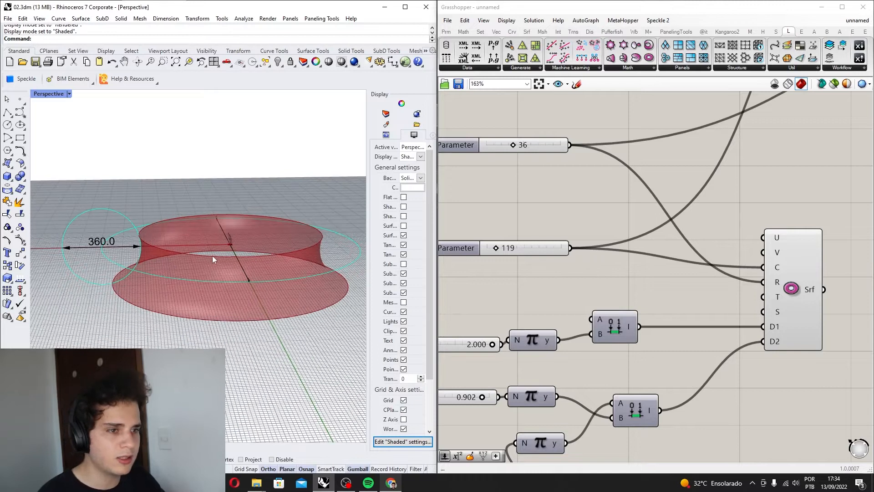
pyautogui.scroll(-3, 710, 343)
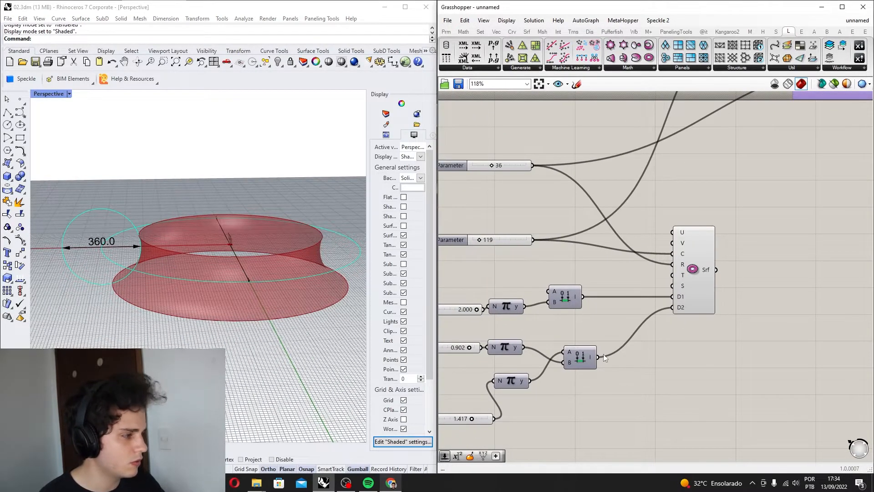
pyautogui.keyDown('ctrl'); pyautogui.moveTo(599, 360); pyautogui.dragTo(584, 298); pyautogui.keyUp('ctrl')
pyautogui.scroll(-4, 249, 308)
pyautogui.moveTo(251, 307); pyautogui.dragTo(209, 321, button='right')
pyautogui.scroll(3, 687, 308)
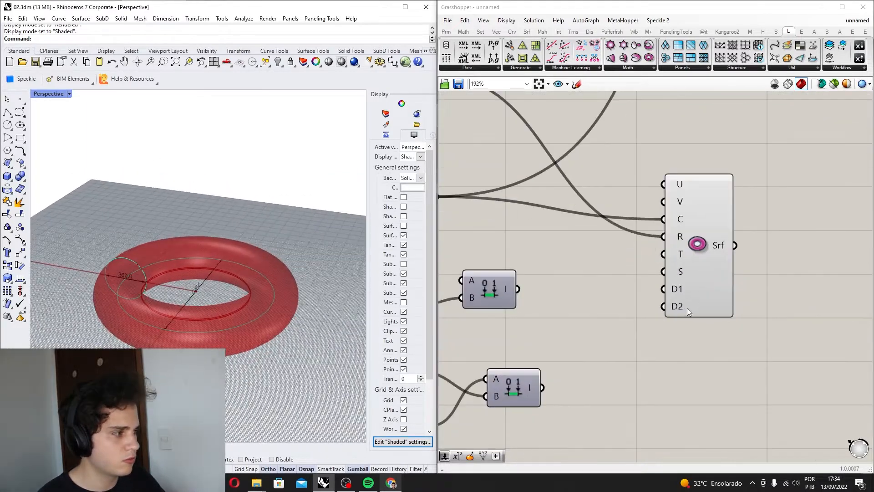
# - Check the torus component's default D1 and D2 domains and inspect the complete torus
pyautogui.moveTo(679, 291)
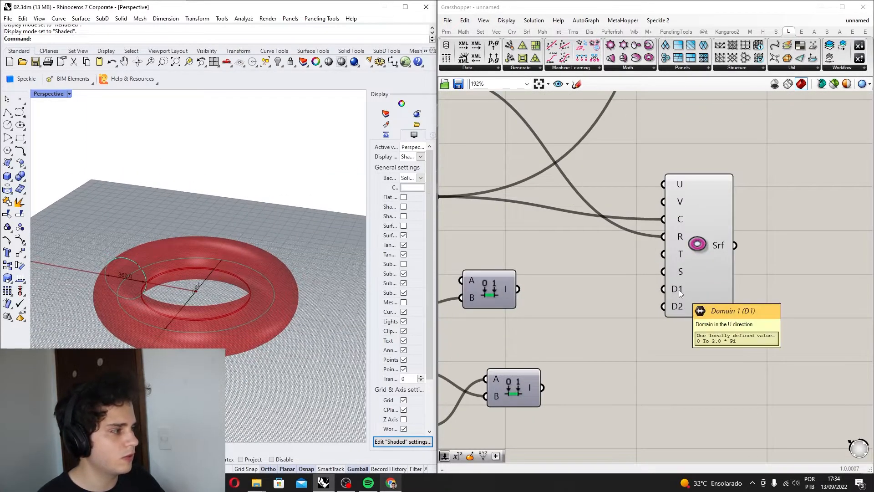
pyautogui.moveTo(676, 308)
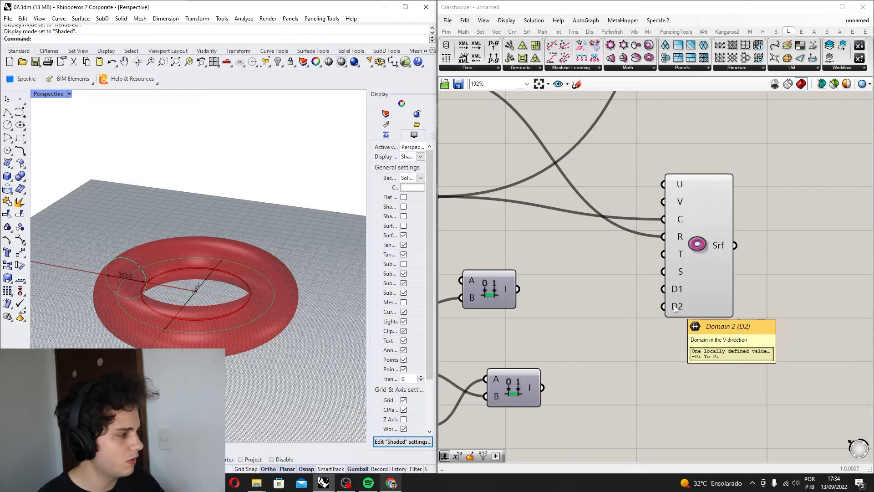
pyautogui.scroll(-2, 676, 308)
pyautogui.moveTo(196, 278); pyautogui.dragTo(190, 253, button='right')
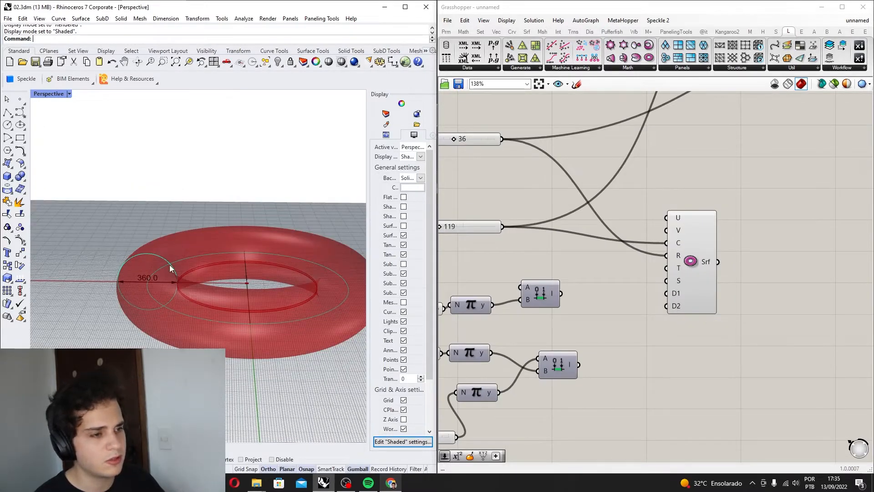
pyautogui.scroll(-2, 169, 264)
pyautogui.scroll(1, 608, 278)
pyautogui.scroll(-1, 572, 265)
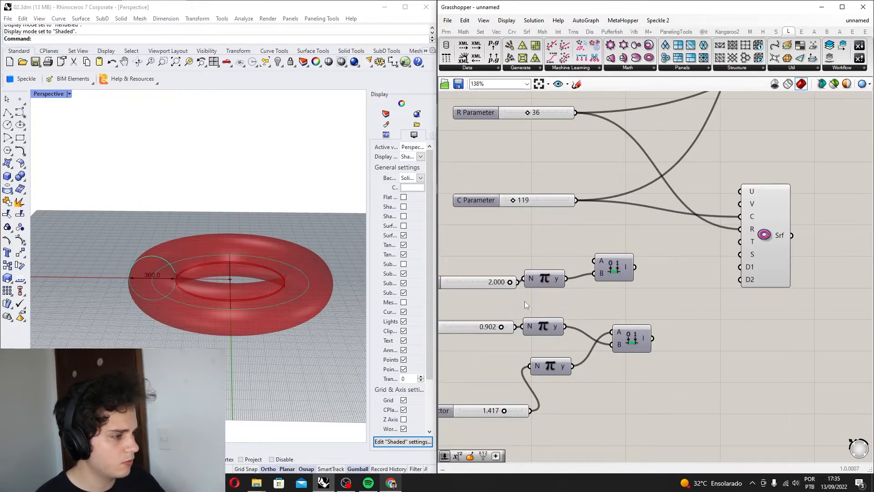
# - Reconnect the two domain components to the torus component's D1 and D2 inputs
pyautogui.moveTo(635, 267)
pyautogui.mouseDown()
pyautogui.moveTo(738, 268)
pyautogui.moveTo(744, 286)
pyautogui.moveTo(637, 270)
pyautogui.mouseUp()
pyautogui.moveTo(653, 338); pyautogui.dragTo(740, 280)
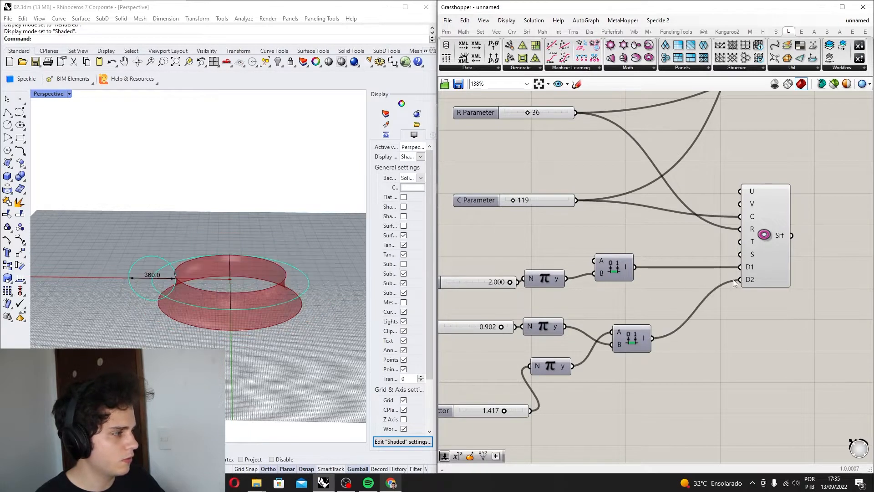
pyautogui.scroll(4, 252, 286)
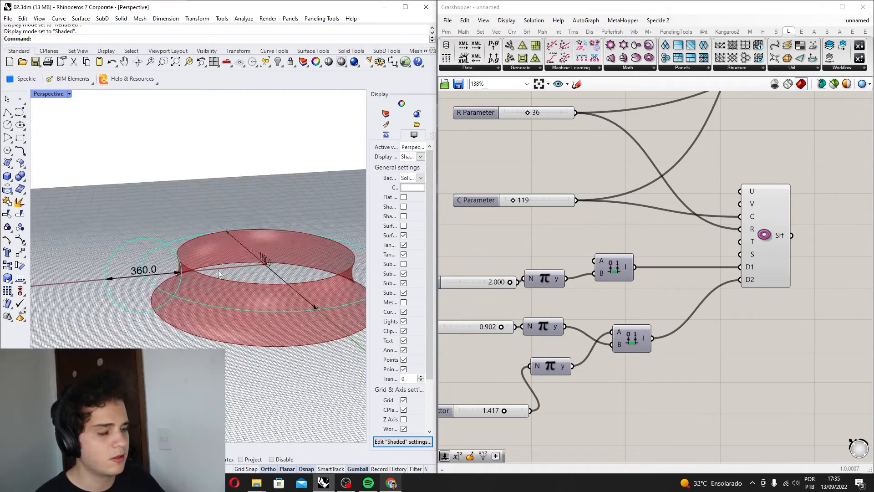
# - Set the two pi factors that define the D2 domain to 0.910 and 1.403
pyautogui.scroll(5, 628, 305)
pyautogui.moveTo(620, 302)
pyautogui.mouseDown()
pyautogui.moveTo(589, 304)
pyautogui.moveTo(605, 310)
pyautogui.mouseUp()
pyautogui.moveTo(291, 277); pyautogui.dragTo(255, 276, button='right')
pyautogui.scroll(-5, 255, 276)
pyautogui.scroll(5, 246, 280)
pyautogui.scroll(-3, 313, 272)
pyautogui.scroll(-3, 542, 344)
pyautogui.scroll(4, 624, 424)
pyautogui.moveTo(692, 378); pyautogui.dragTo(636, 378)
pyautogui.moveTo(256, 352); pyautogui.dragTo(193, 114, button='right')
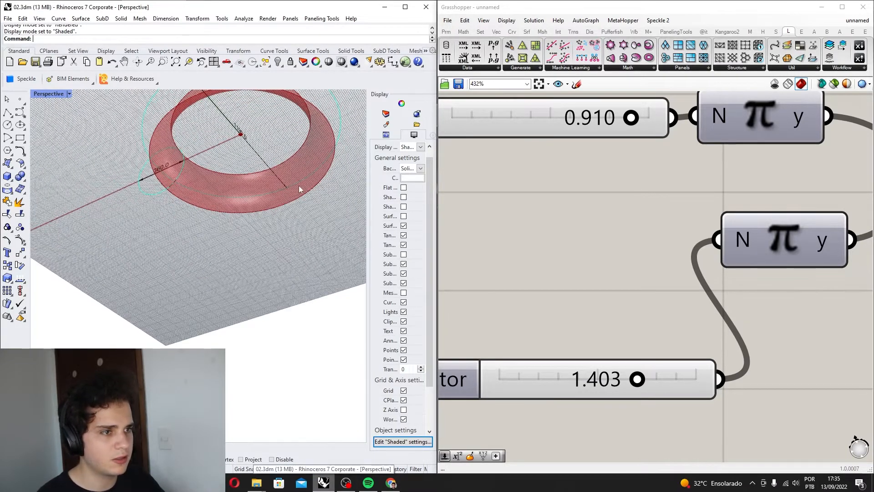
# - Compare the ring surface in Rhino with the Messe Basel opening in the browser's reference photo
pyautogui.click(390, 482)
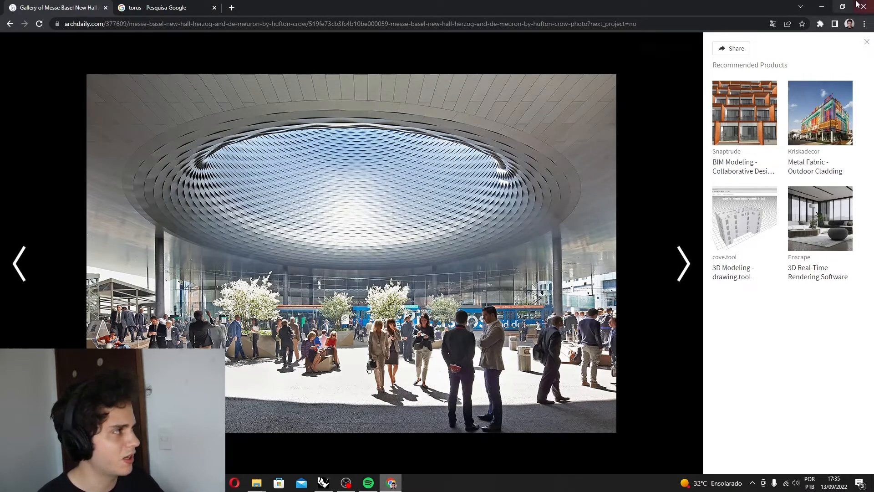
pyautogui.click(821, 6)
pyautogui.moveTo(337, 217); pyautogui.dragTo(274, 294, button='right')
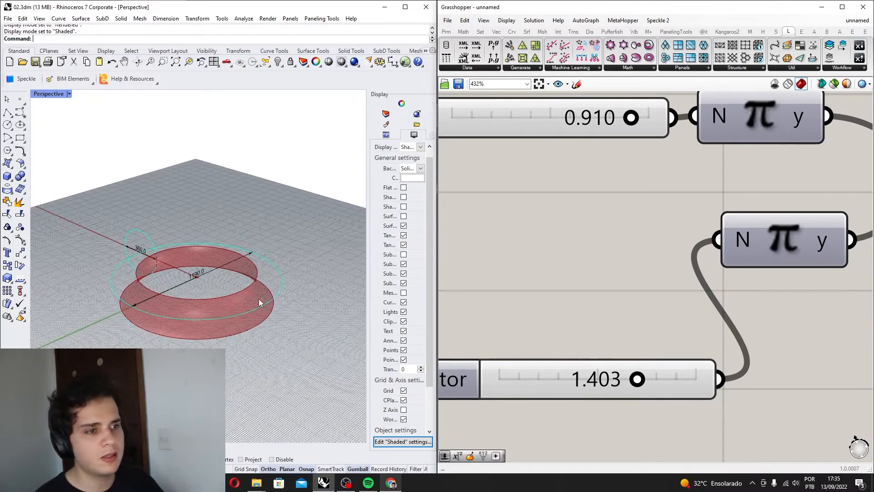
pyautogui.scroll(3, 280, 271)
pyautogui.scroll(-5, 264, 283)
pyautogui.click(392, 483)
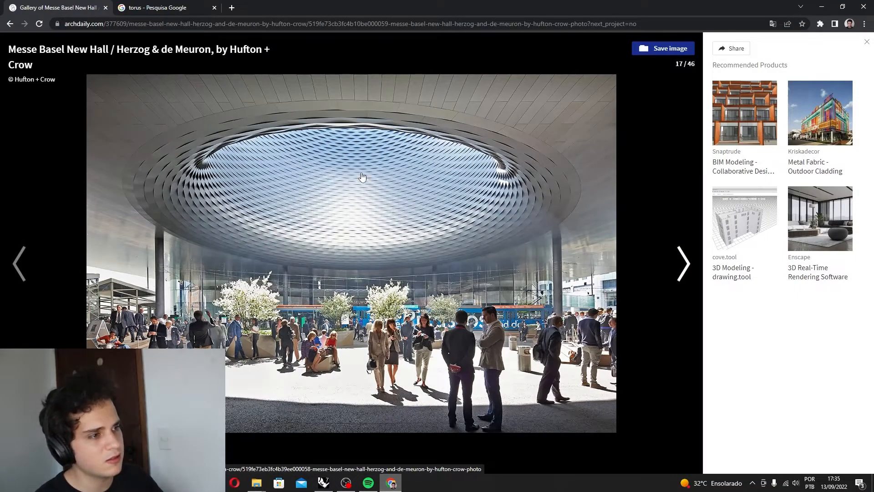
pyautogui.click(822, 7)
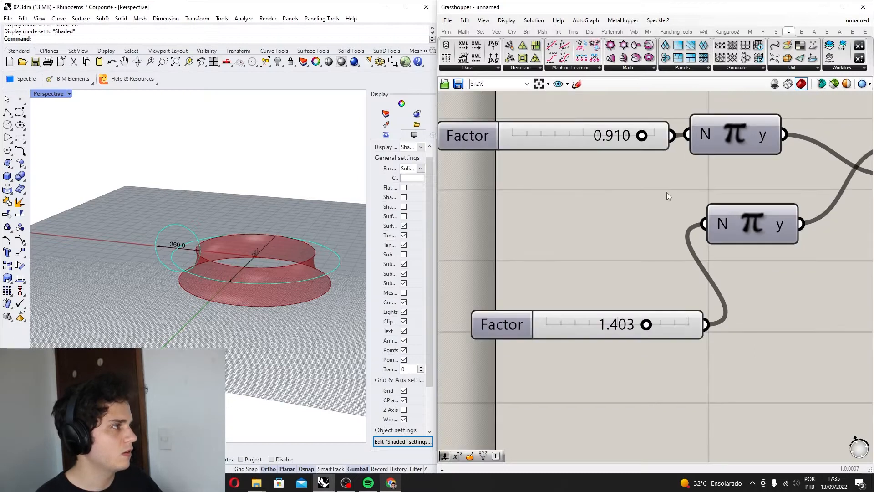
# - Add a staggered quad panel component and connect the torus surface output to its Srf input
pyautogui.moveTo(667, 196); pyautogui.dragTo(632, 194, button='right')
pyautogui.moveTo(690, 57); pyautogui.dragTo(721, 246)
pyautogui.scroll(-4, 543, 261)
pyautogui.click(694, 69)
pyautogui.moveTo(690, 58); pyautogui.dragTo(778, 211)
pyautogui.moveTo(777, 214); pyautogui.dragTo(695, 226, button='right')
pyautogui.press('Delete')
pyautogui.moveTo(644, 247); pyautogui.dragTo(733, 240)
pyautogui.moveTo(777, 230); pyautogui.dragTo(637, 218, button='right')
pyautogui.moveTo(598, 104); pyautogui.dragTo(734, 205)
# - Create a number slider with value 50 and connect it to the panel component's U divisions
pyautogui.scroll(9, 260, 256)
pyautogui.doubleClick(577, 280)
pyautogui.write('50')
pyautogui.press('Return')
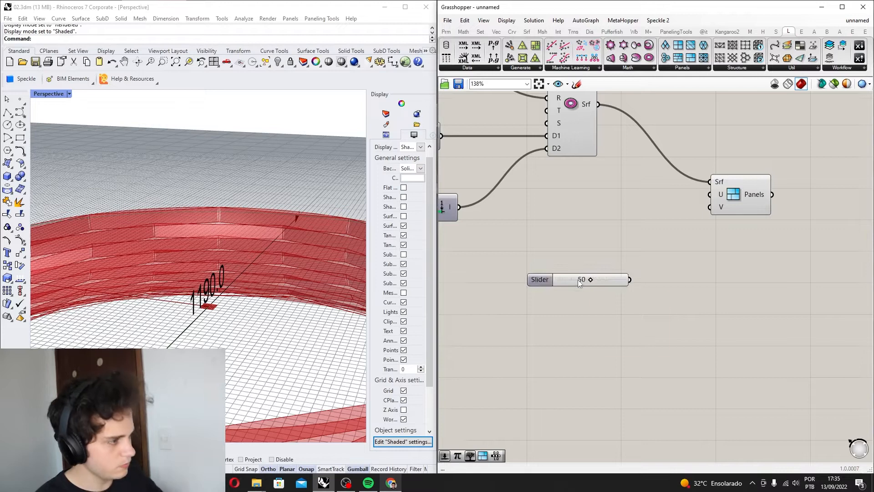
pyautogui.scroll(2, 578, 279)
pyautogui.moveTo(624, 279); pyautogui.dragTo(663, 198)
pyautogui.moveTo(760, 162); pyautogui.dragTo(661, 236)
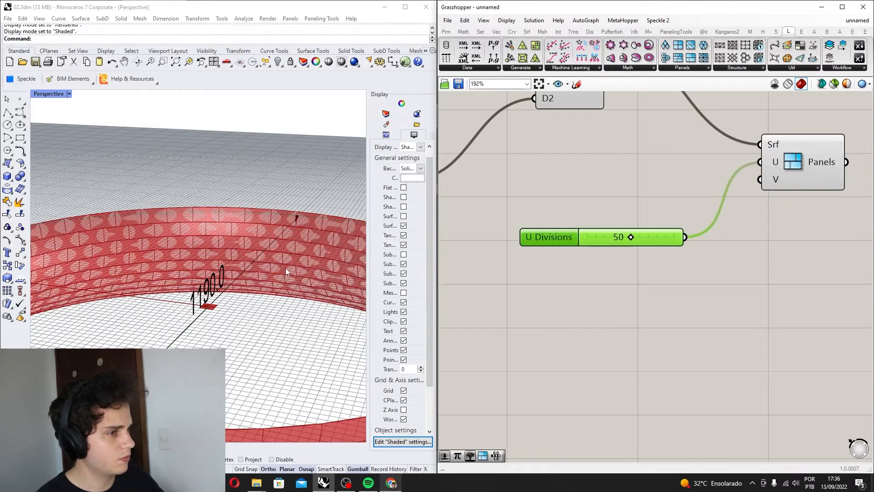
pyautogui.click(551, 315)
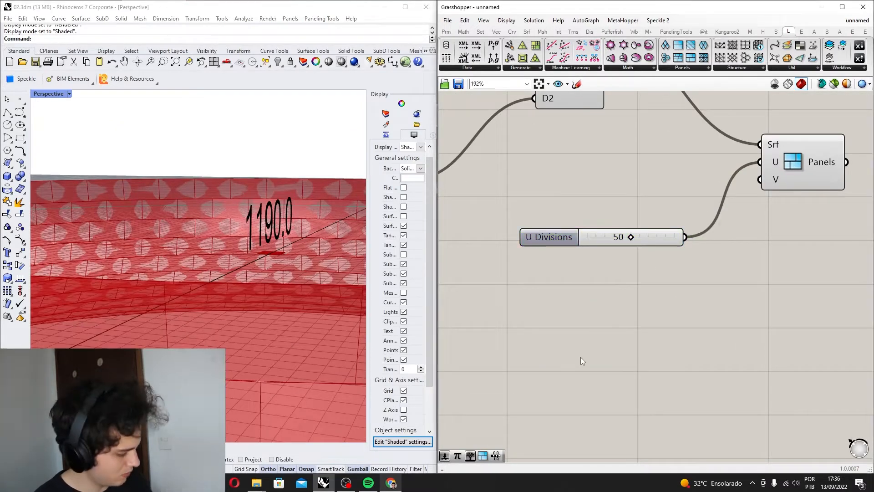
# - Create a number slider with value 35 and connect it to the panel component's V divisions
pyautogui.doubleClick(580, 357)
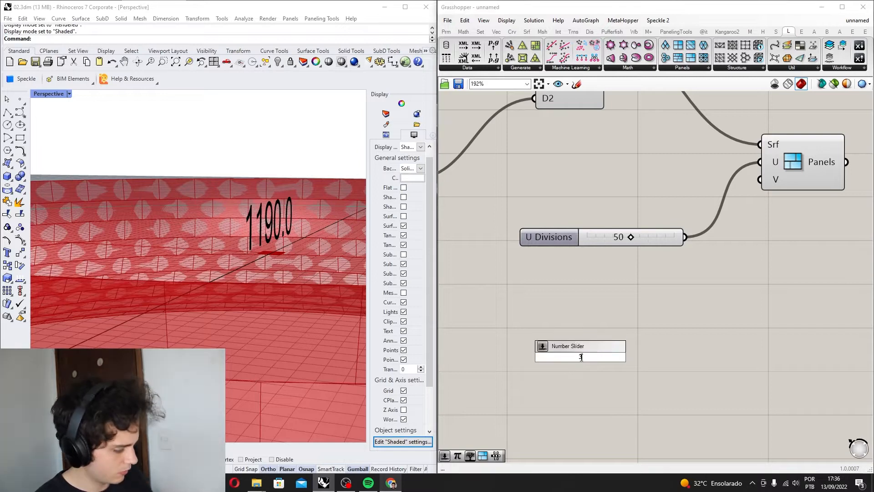
pyautogui.write('35')
pyautogui.press('Return')
pyautogui.moveTo(653, 357); pyautogui.dragTo(759, 179)
# - Highlight the panel component's geometry and examine the staggered panel pattern on the ring surface
pyautogui.click(813, 163)
pyautogui.scroll(-5, 214, 260)
pyautogui.scroll(12, 215, 212)
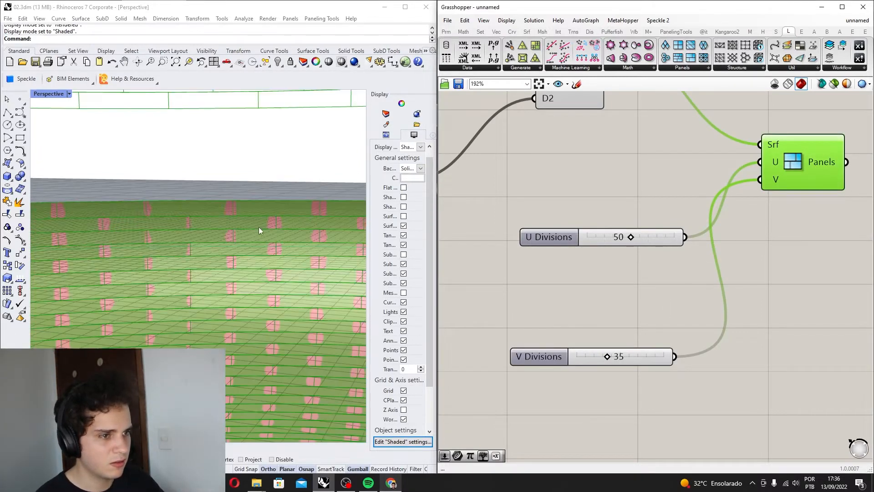
pyautogui.scroll(-5, 244, 228)
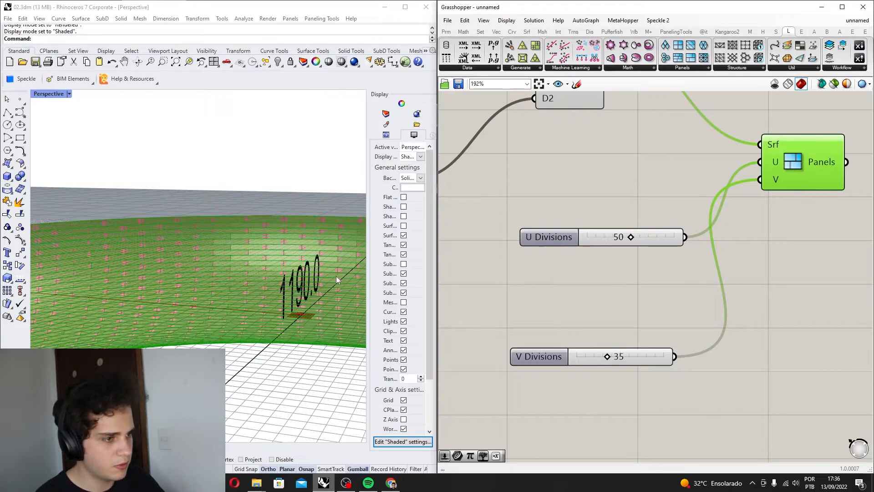
pyautogui.scroll(6, 289, 239)
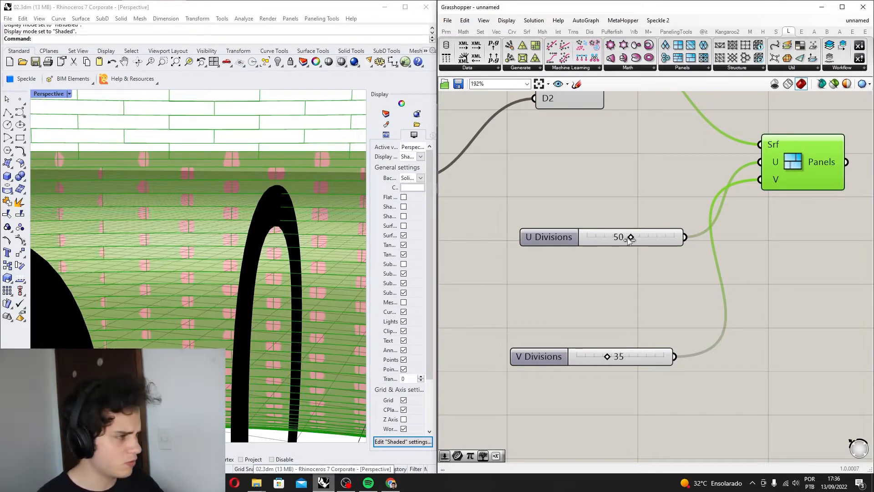
pyautogui.scroll(-5, 213, 290)
pyautogui.scroll(6, 213, 290)
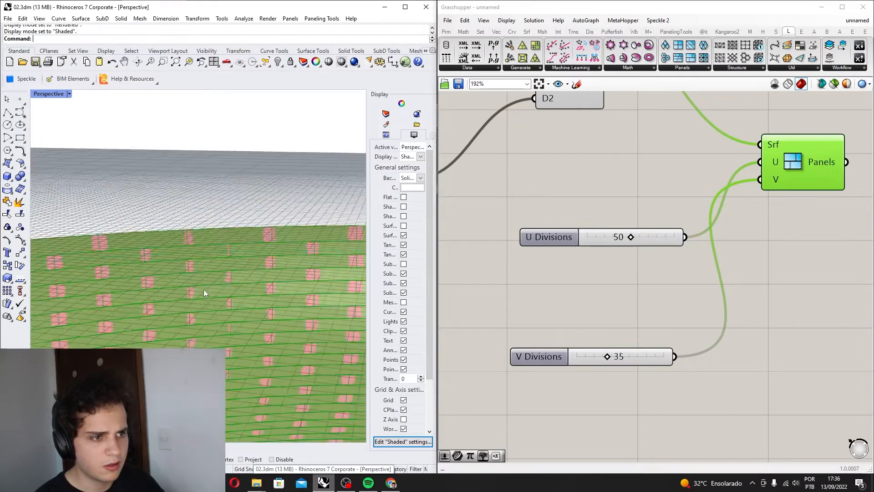
pyautogui.scroll(-6, 191, 266)
pyautogui.scroll(5, 197, 268)
pyautogui.scroll(-2, 250, 286)
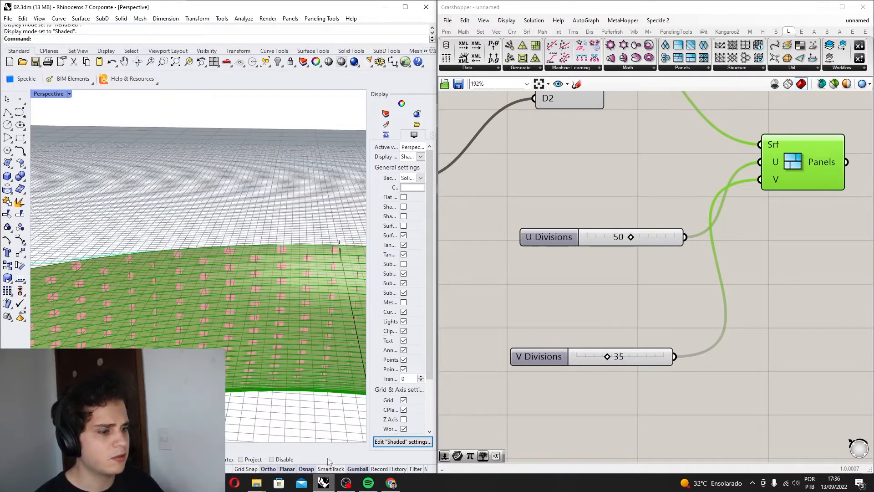
# - Switch to the browser and examine the next close-up photos of the Messe Basel New Hall facade panels
pyautogui.click(391, 482)
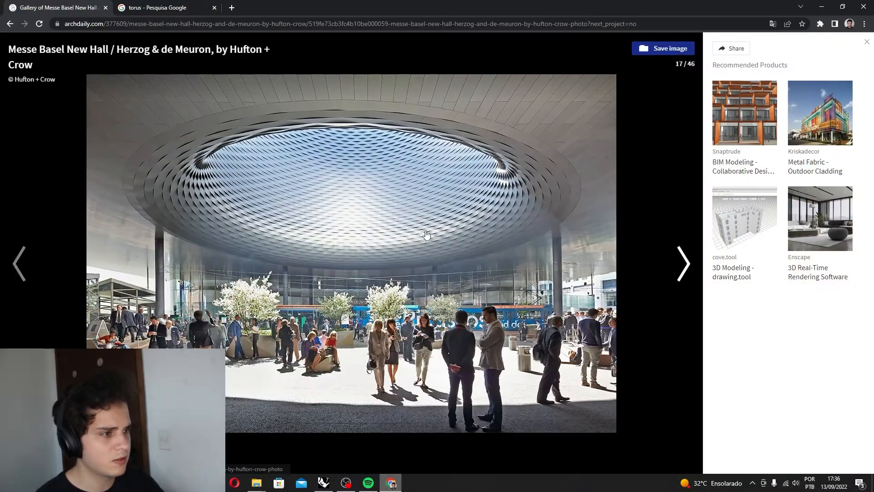
pyautogui.click(641, 265)
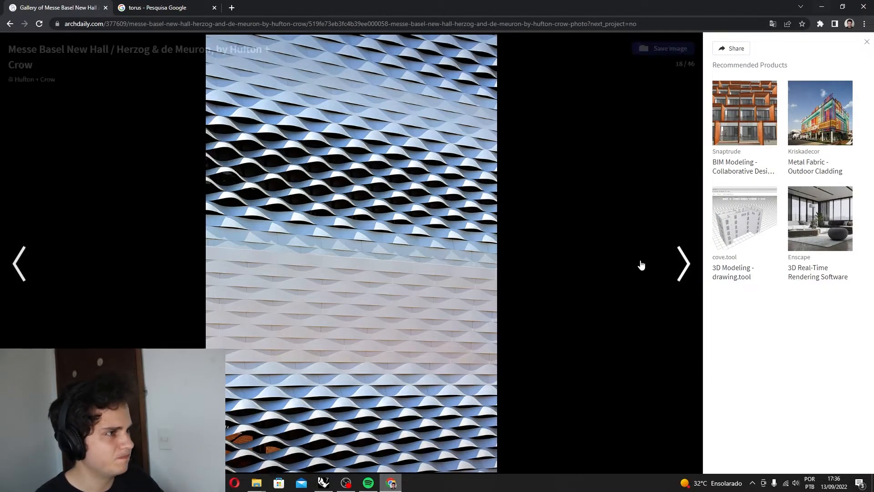
pyautogui.click(667, 207)
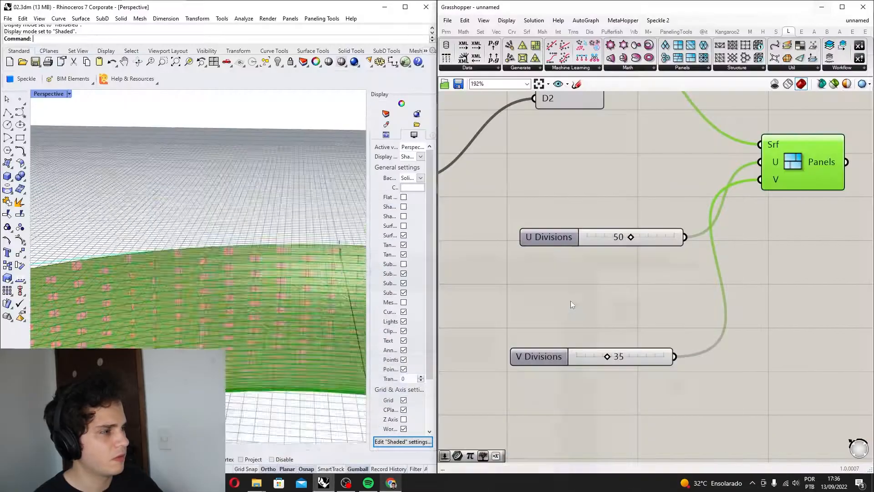
pyautogui.click(821, 7)
# - Set the U Divisions slider of the staggered panel component to 28
pyautogui.scroll(-2, 477, 246)
pyautogui.moveTo(635, 348); pyautogui.dragTo(589, 213)
pyautogui.click(686, 255)
pyautogui.scroll(5, 591, 218)
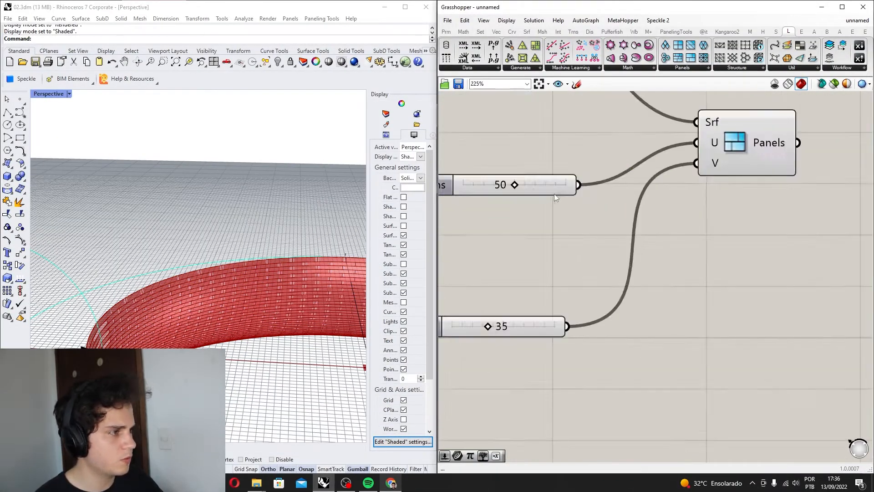
pyautogui.moveTo(496, 182); pyautogui.dragTo(423, 284)
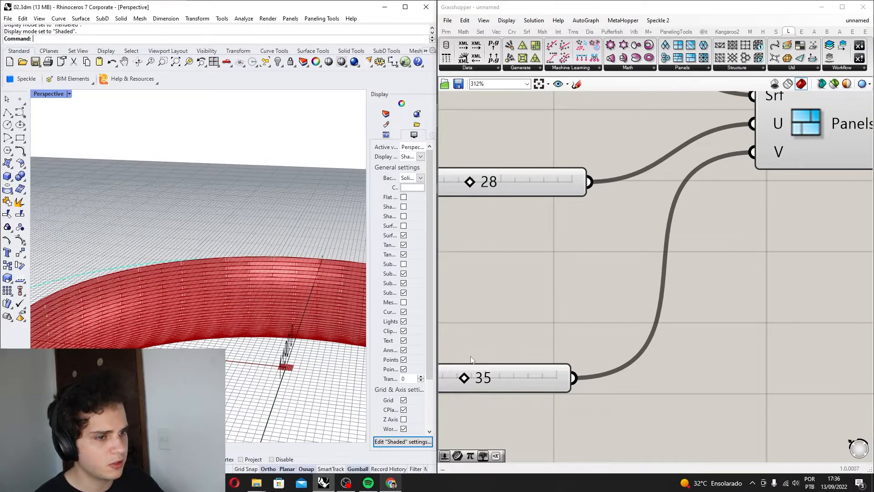
# - Set the V Divisions slider of the staggered panel component to 19
pyautogui.scroll(2, 472, 358)
pyautogui.moveTo(462, 386); pyautogui.dragTo(438, 386)
pyautogui.scroll(-4, 255, 309)
pyautogui.moveTo(255, 310); pyautogui.dragTo(205, 315, button='right')
pyautogui.scroll(4, 206, 315)
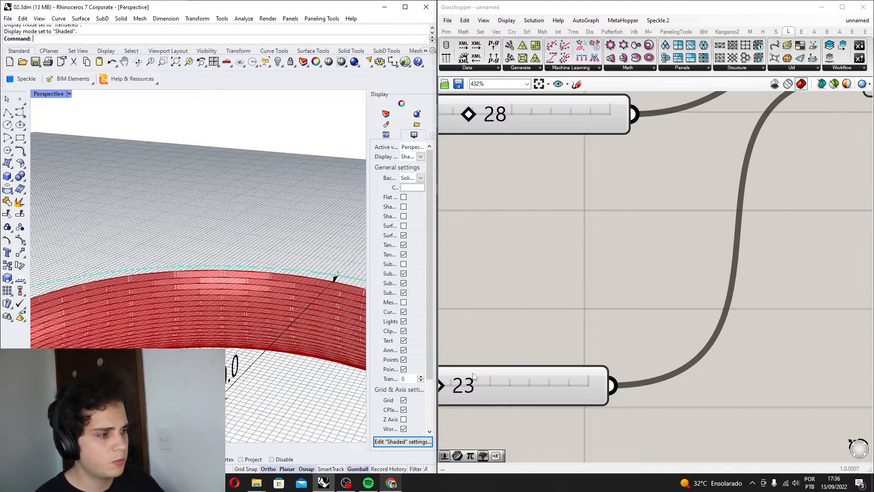
pyautogui.moveTo(466, 373); pyautogui.dragTo(524, 360, button='right')
pyautogui.moveTo(496, 372); pyautogui.dragTo(487, 372)
# - Examine the staggered panel proportions on the ring surface and compare them with the facade close-up photo in the browser
pyautogui.scroll(5, 220, 324)
pyautogui.scroll(-6, 204, 318)
pyautogui.moveTo(221, 323); pyautogui.dragTo(244, 286, button='right')
pyautogui.scroll(-4, 248, 302)
pyautogui.scroll(-5, 245, 286)
pyautogui.scroll(-2, 562, 289)
pyautogui.scroll(-3, 581, 293)
pyautogui.scroll(5, 220, 291)
pyautogui.scroll(3, 287, 253)
pyautogui.scroll(3, 251, 262)
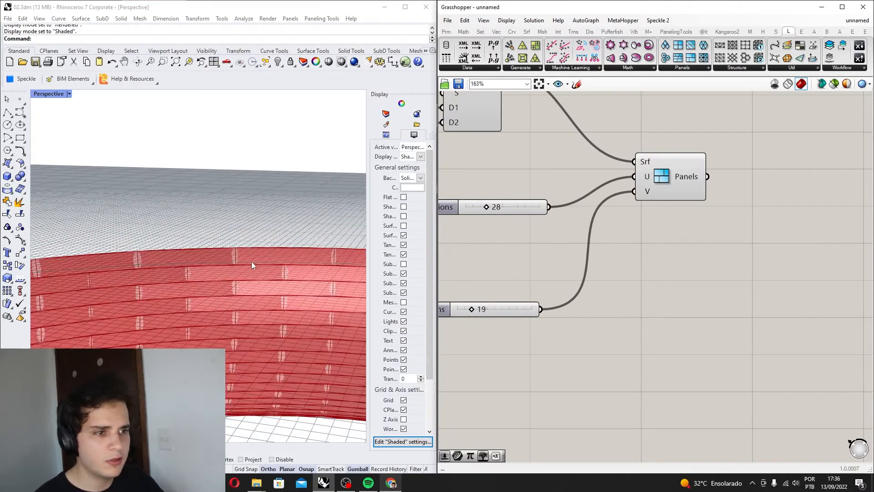
pyautogui.scroll(4, 164, 257)
pyautogui.scroll(-7, 234, 239)
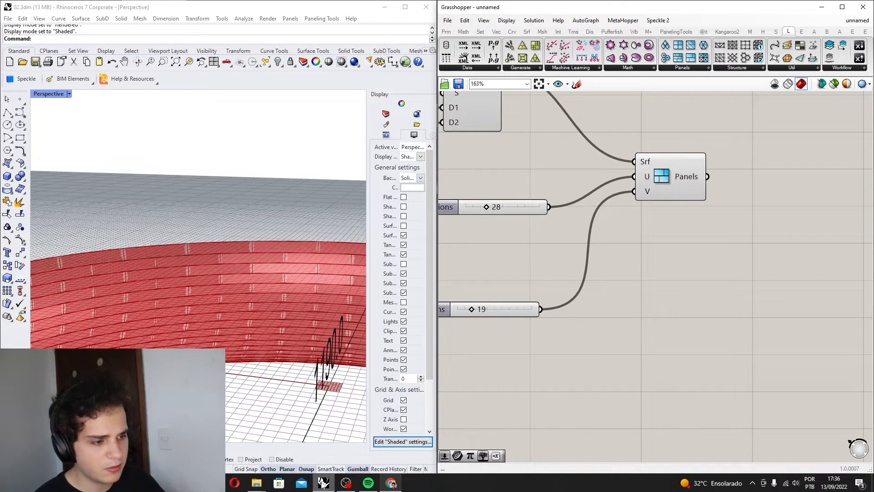
pyautogui.click(390, 482)
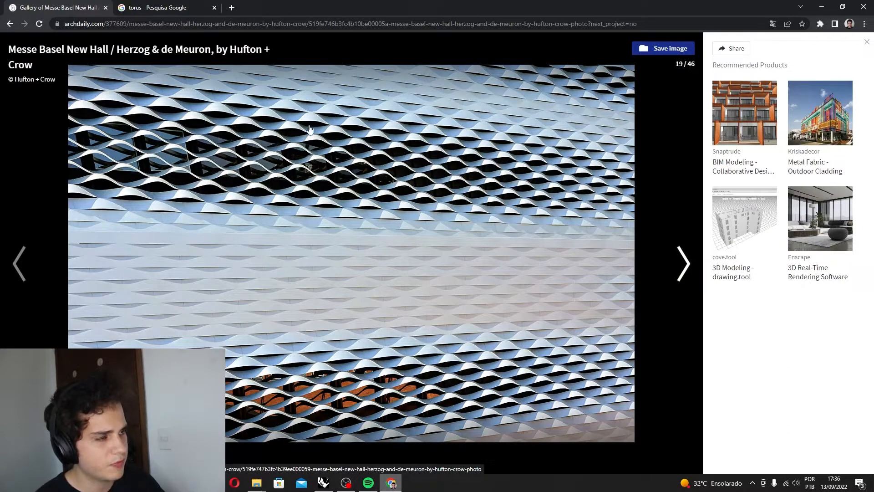
pyautogui.click(821, 7)
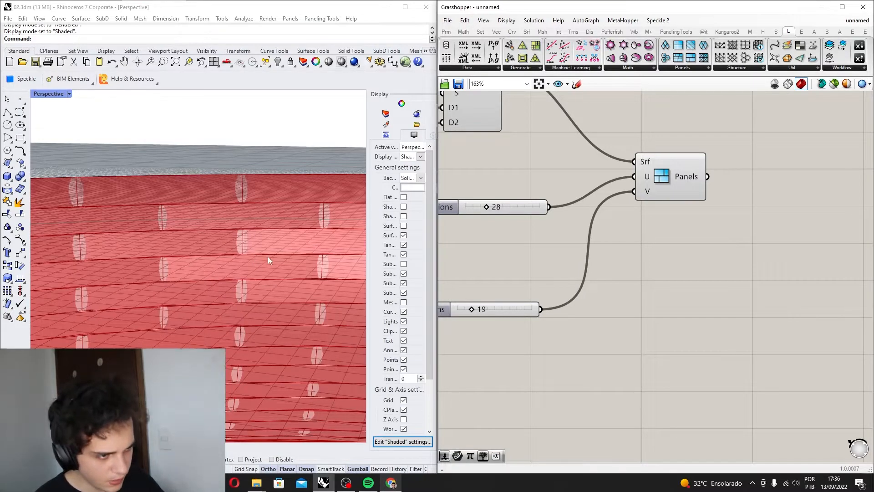
# - Add an Explode curve component beside the staggered panel component
pyautogui.moveTo(667, 253); pyautogui.dragTo(542, 272, button='right')
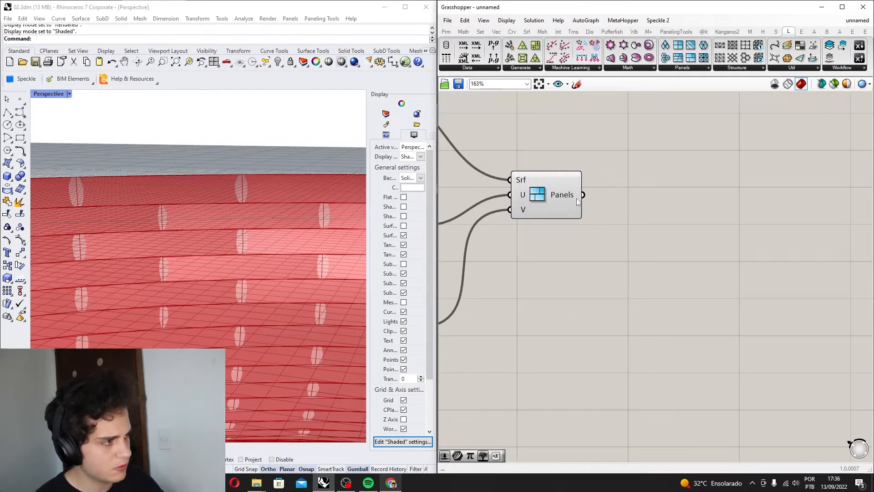
pyautogui.click(551, 210)
pyautogui.scroll(-2, 583, 232)
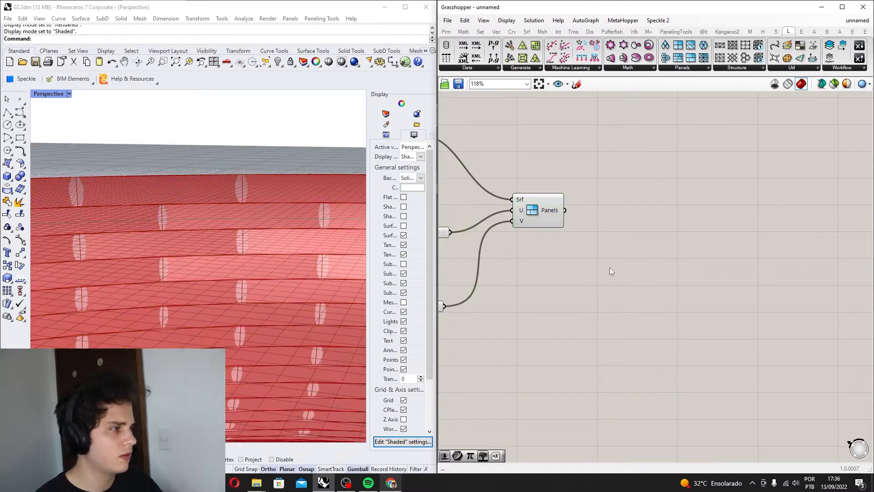
pyautogui.doubleClick(610, 267)
pyautogui.write('d')
pyautogui.press('BackSpace')
pyautogui.write('exp')
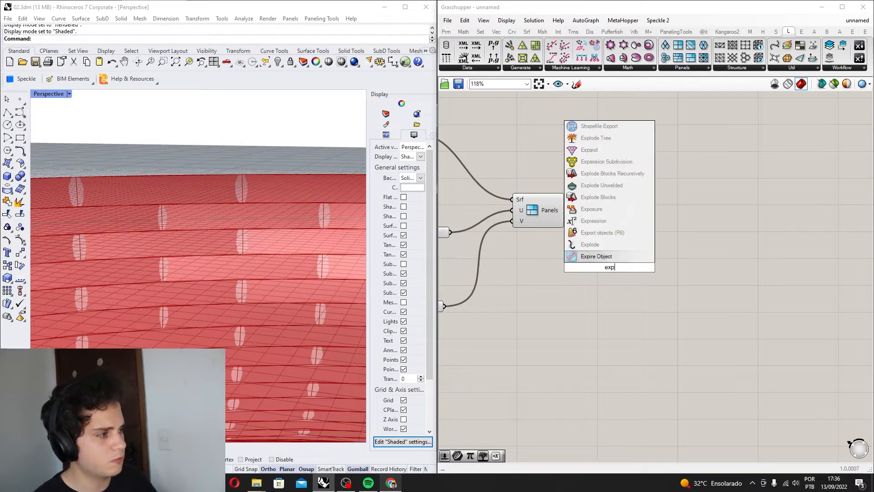
pyautogui.write('l')
pyautogui.press('Return')
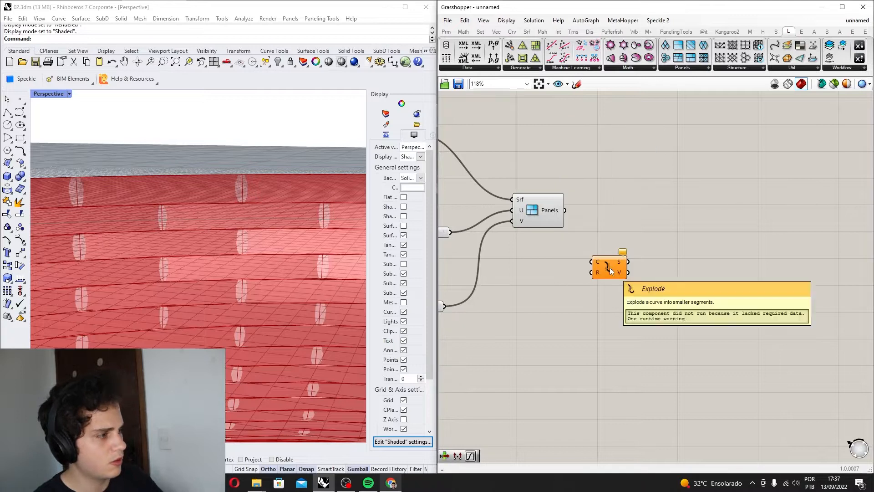
# - Connect the Panels output to the C input of the Explode component
pyautogui.scroll(1, 628, 258)
pyautogui.click(535, 205)
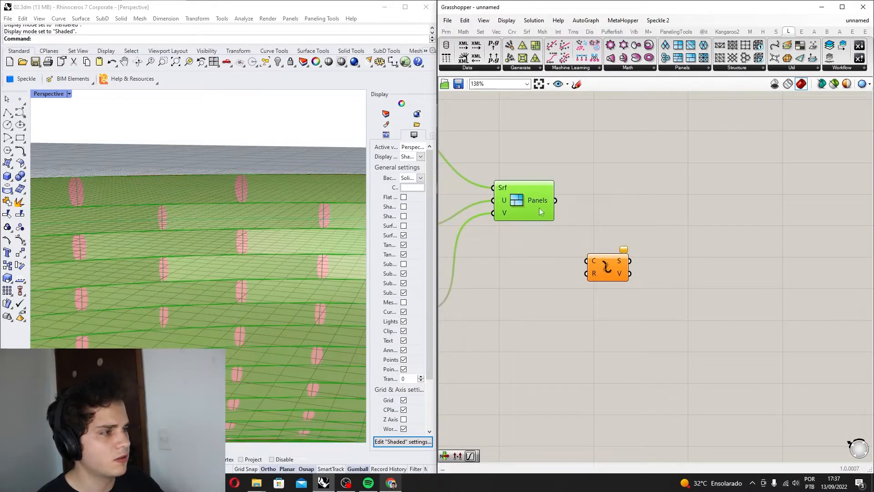
pyautogui.click(577, 194)
pyautogui.moveTo(555, 200); pyautogui.dragTo(608, 217)
pyautogui.scroll(1, 634, 206)
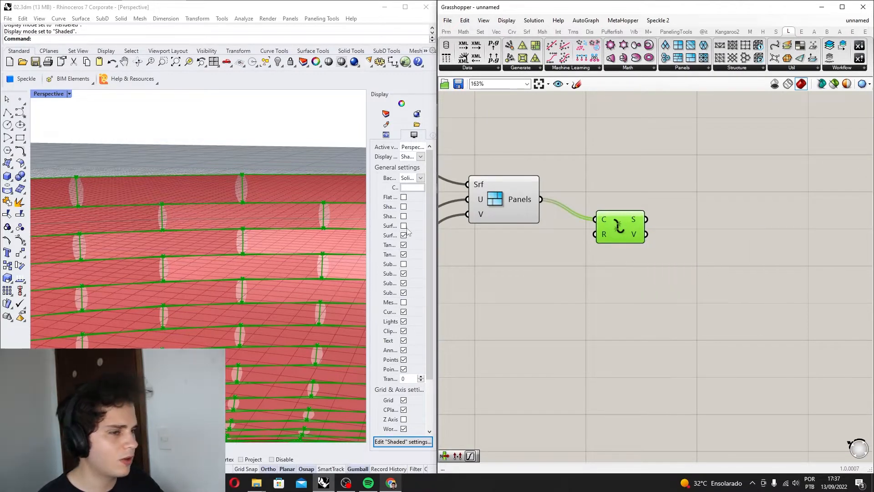
# - Add a List Item component and connect the Explode component's S output to its L input
pyautogui.scroll(-3, 682, 195)
pyautogui.doubleClick(663, 240)
pyautogui.write('list item')
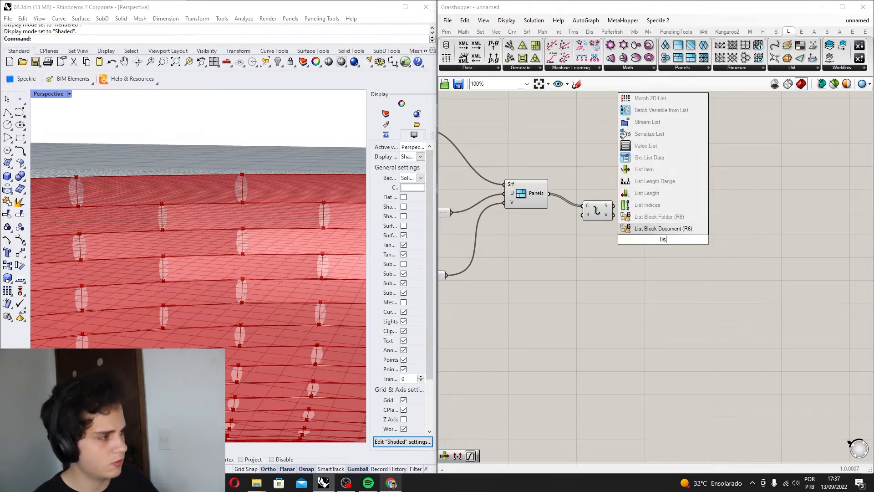
pyautogui.press('Return')
pyautogui.scroll(4, 663, 242)
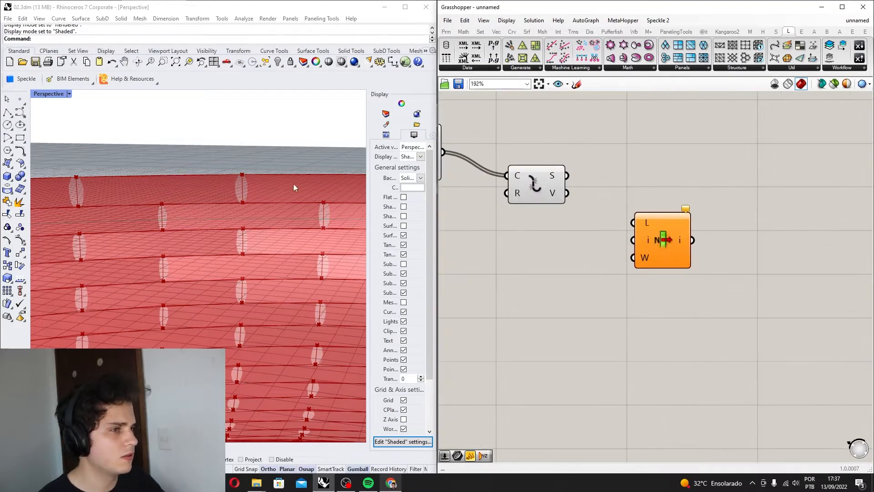
pyautogui.moveTo(567, 175); pyautogui.dragTo(687, 237)
# - Create a text panel holding 1 and 3 as separate items and connect it to the List Item index input
pyautogui.doubleClick(612, 274)
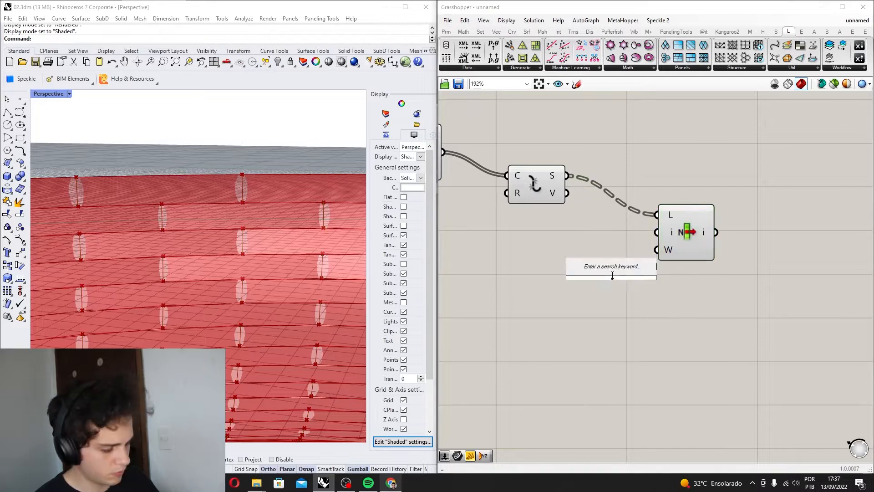
pyautogui.write('//')
pyautogui.press('Return')
pyautogui.doubleClick(612, 275)
pyautogui.write('1')
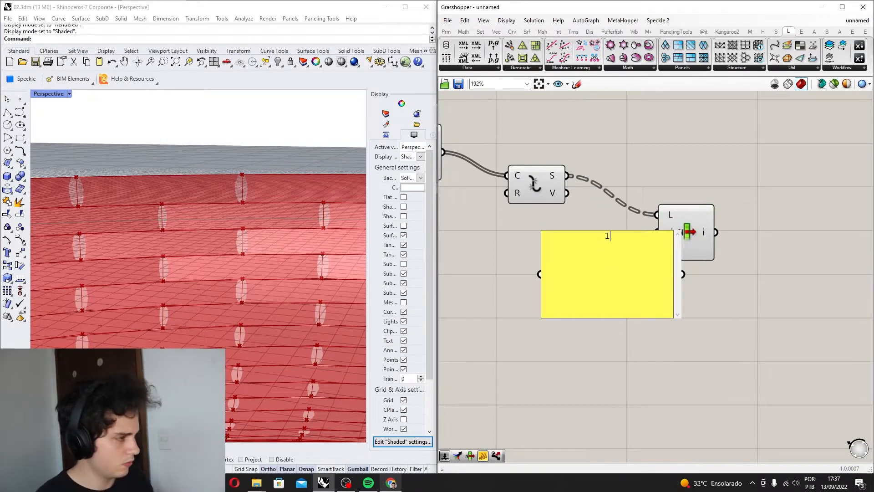
pyautogui.click(611, 328)
pyautogui.rightClick(624, 251)
pyautogui.click(655, 281)
pyautogui.moveTo(655, 278); pyautogui.dragTo(656, 232)
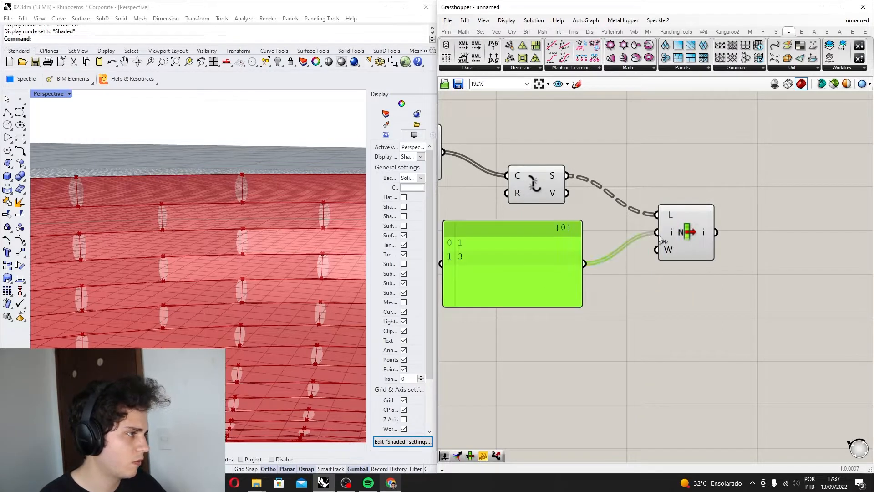
# - Highlight the List Item output and compare the picked panel edges around the ring with the facade photo in the browser
pyautogui.click(686, 231)
pyautogui.scroll(-10, 236, 195)
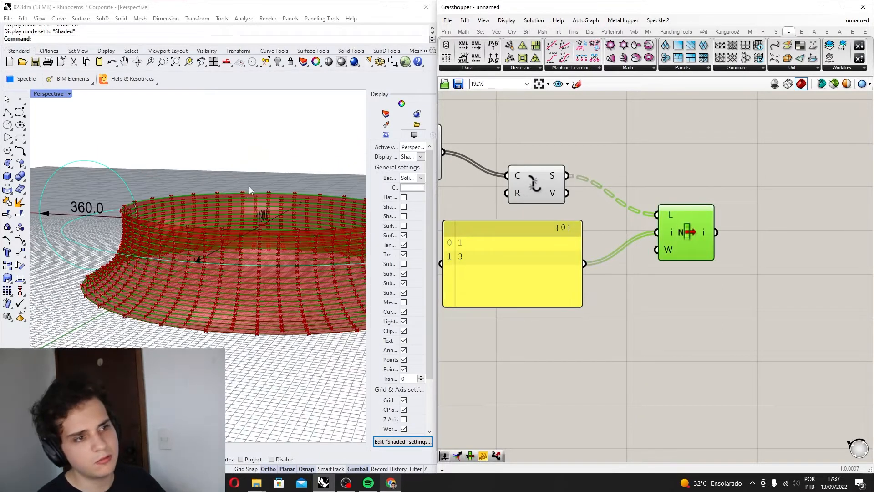
pyautogui.moveTo(249, 187); pyautogui.dragTo(262, 217, button='right')
pyautogui.scroll(-3, 548, 229)
pyautogui.scroll(5, 263, 197)
pyautogui.scroll(-3, 251, 201)
pyautogui.scroll(6, 249, 195)
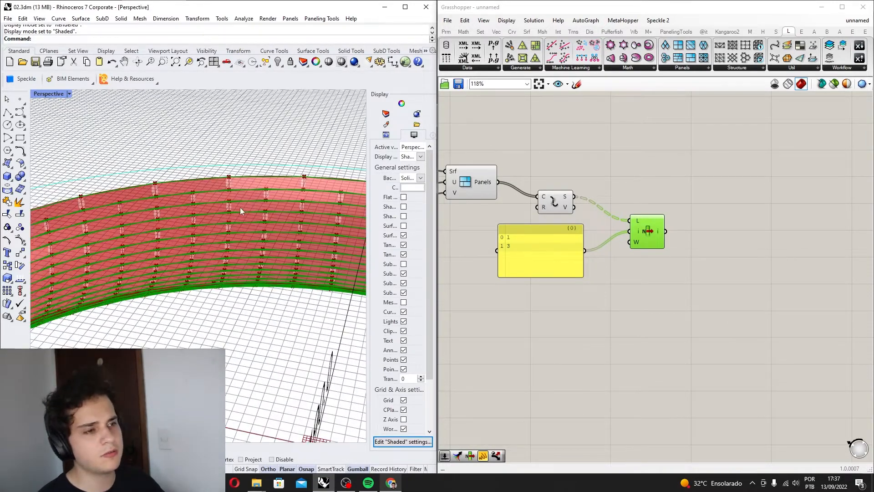
pyautogui.scroll(-3, 292, 211)
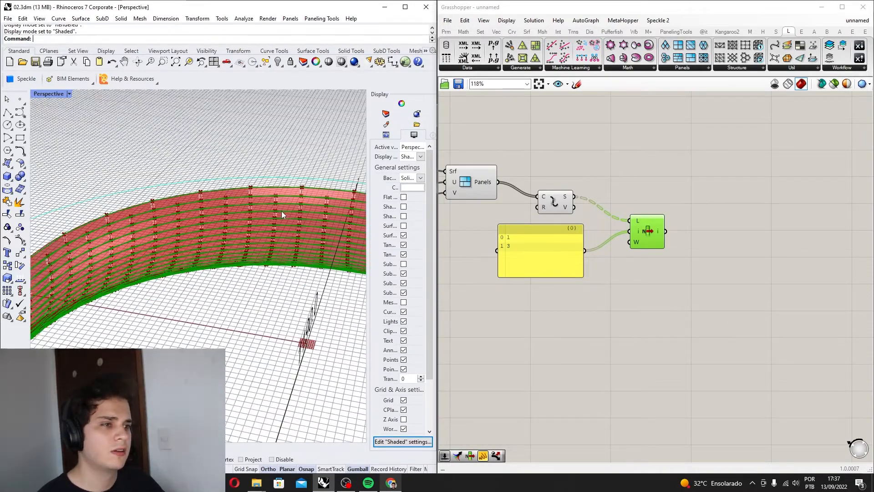
pyautogui.click(391, 483)
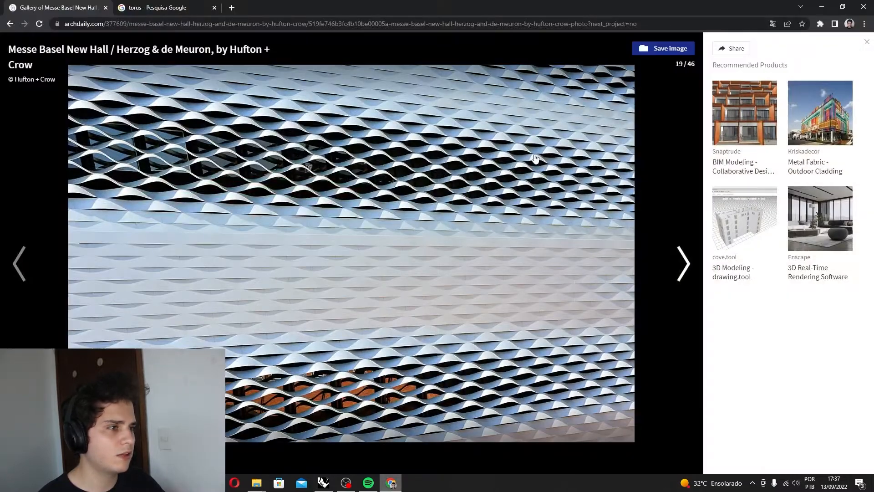
pyautogui.click(821, 6)
pyautogui.scroll(3, 227, 188)
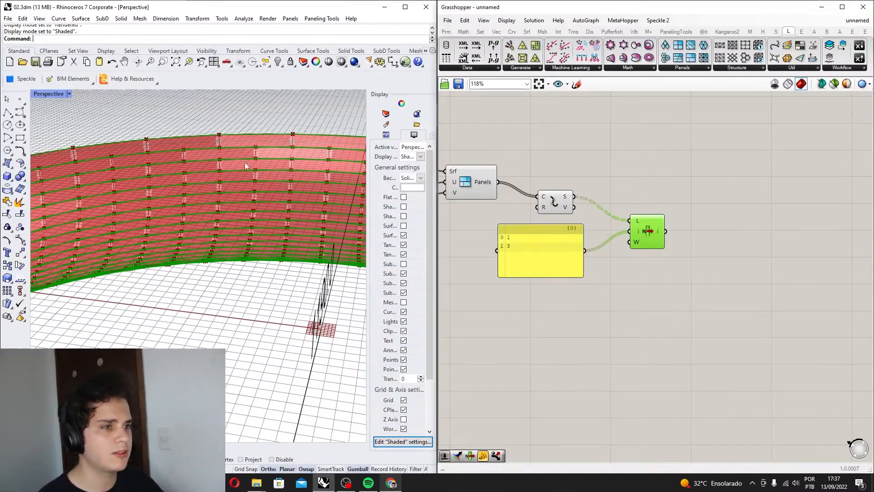
pyautogui.scroll(-3, 245, 162)
# - Add a Graph Mapper component and set its graph type to Sine
pyautogui.moveTo(746, 313); pyautogui.dragTo(548, 267, button='right')
pyautogui.doubleClick(548, 267)
pyautogui.write('graph')
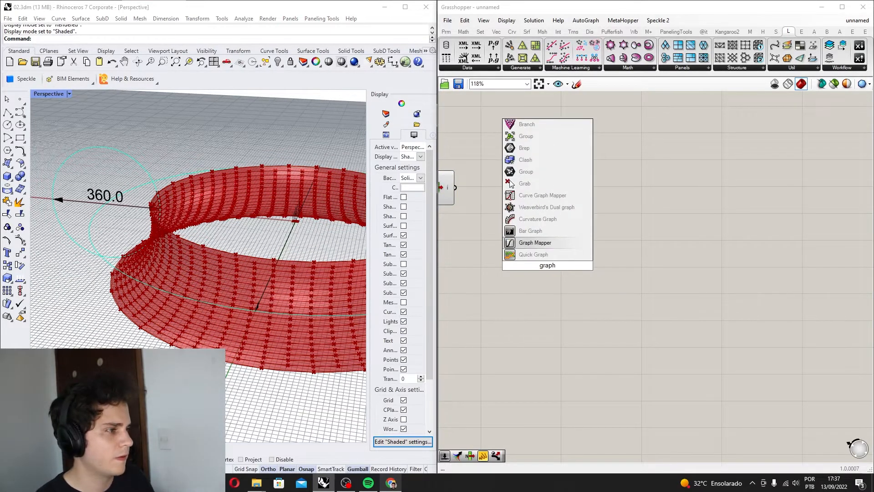
pyautogui.press('Return')
pyautogui.rightClick(560, 268)
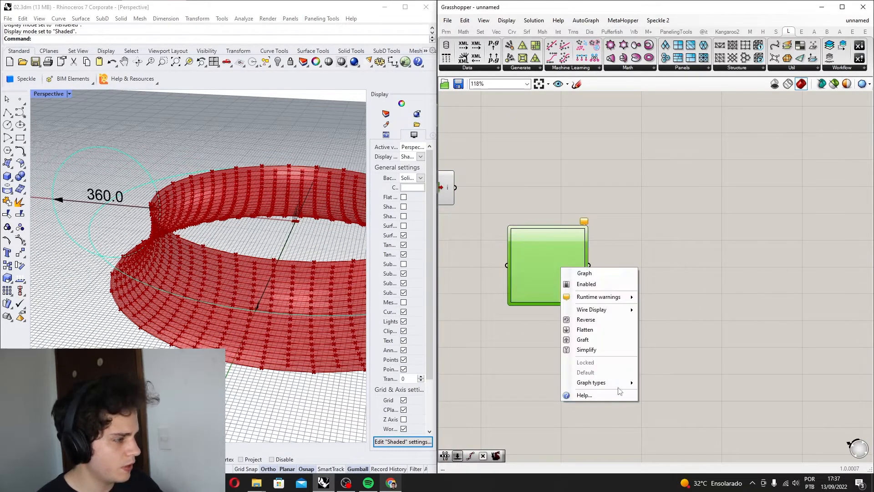
pyautogui.moveTo(620, 383)
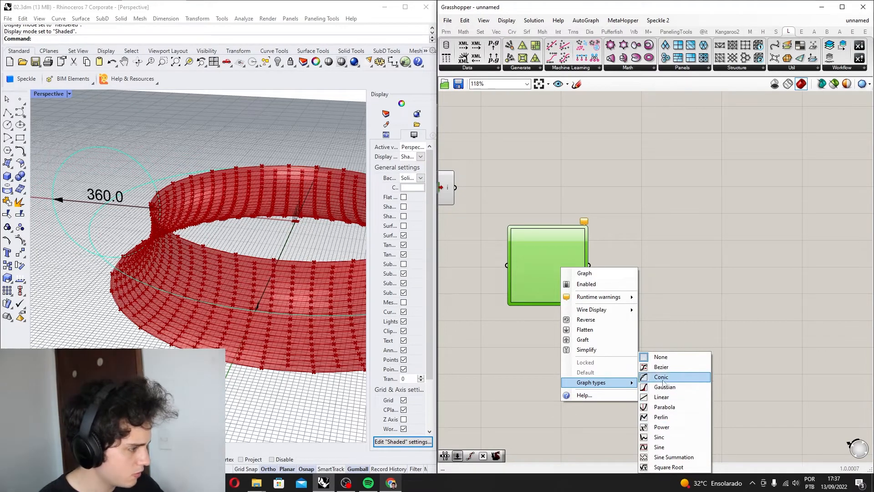
pyautogui.click(659, 447)
# - Shape the sine graph into one full wave peaking at mid-width and move the Graph Mapper farther from the List Item
pyautogui.scroll(5, 647, 233)
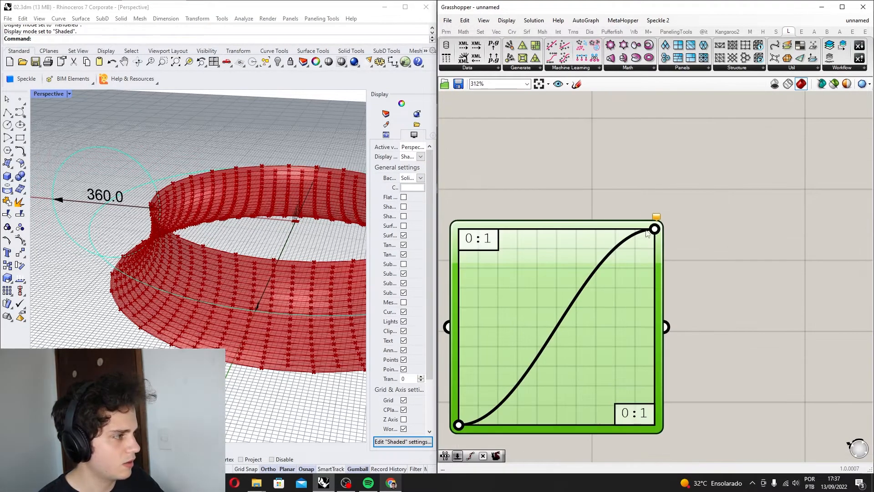
pyautogui.moveTo(654, 230); pyautogui.dragTo(559, 228)
pyautogui.scroll(-1, 559, 229)
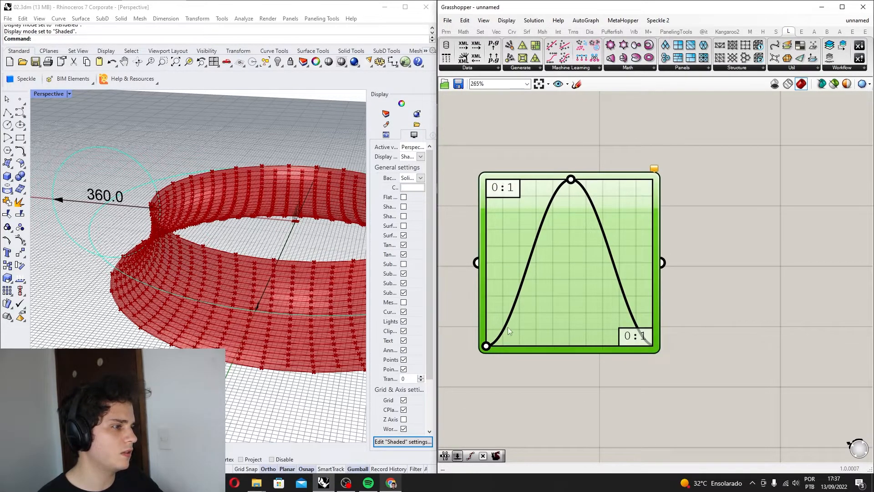
pyautogui.scroll(-5, 515, 259)
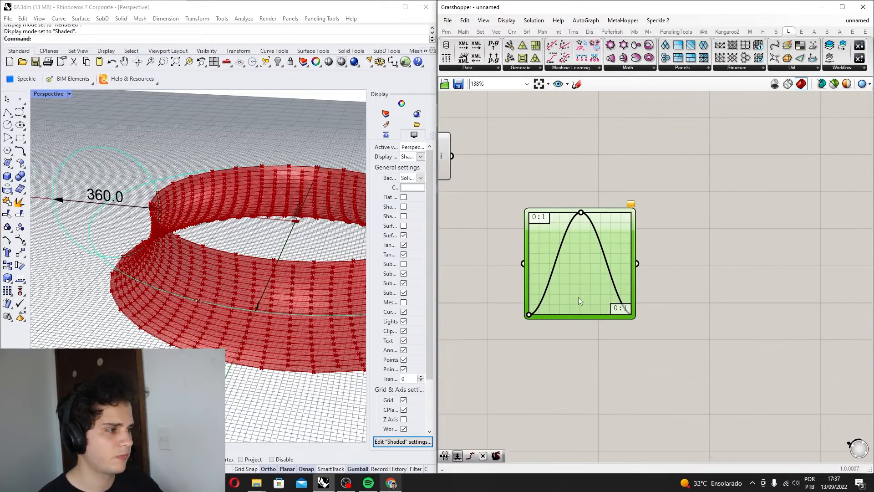
pyautogui.click(492, 211)
pyautogui.scroll(-2, 511, 235)
pyautogui.moveTo(585, 264); pyautogui.dragTo(666, 290)
pyautogui.click(556, 216)
# - Add a Divide Curve component and connect the List Item output to its C input
pyautogui.scroll(3, 507, 217)
pyautogui.doubleClick(605, 268)
pyautogui.write('divi')
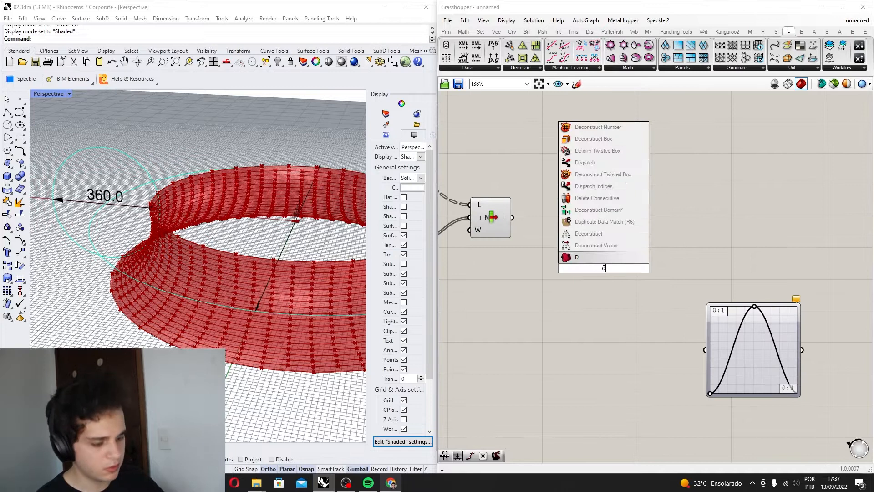
pyautogui.press('Return')
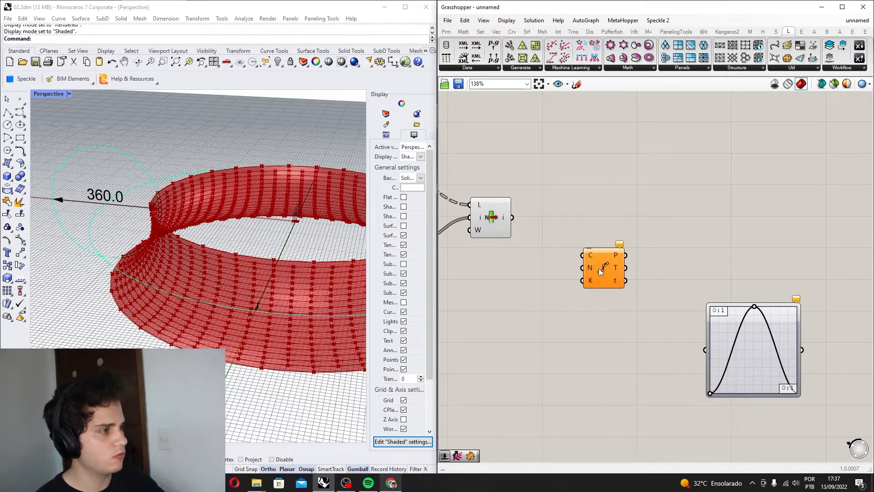
pyautogui.scroll(1, 543, 237)
pyautogui.moveTo(529, 199); pyautogui.dragTo(606, 238)
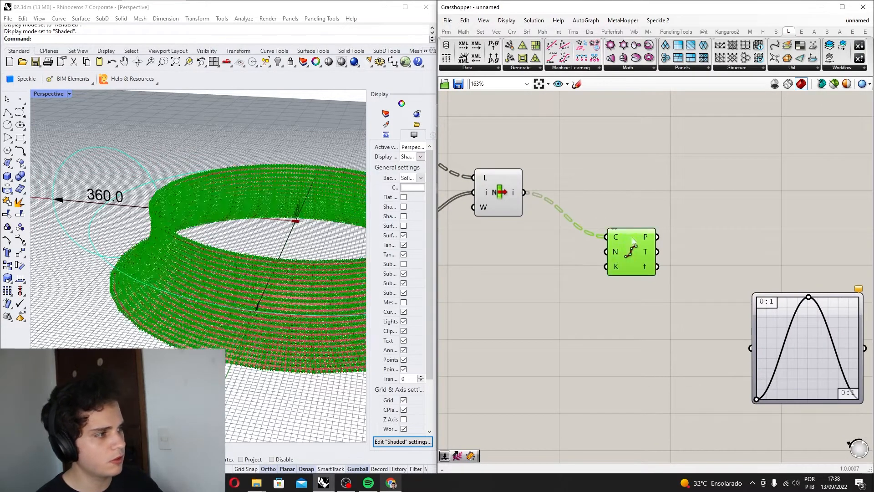
# - Examine the Divide Curve points along the ring's panel edges alongside the sine graph
pyautogui.scroll(5, 291, 190)
pyautogui.scroll(-5, 292, 190)
pyautogui.moveTo(774, 302); pyautogui.dragTo(680, 254, button='right')
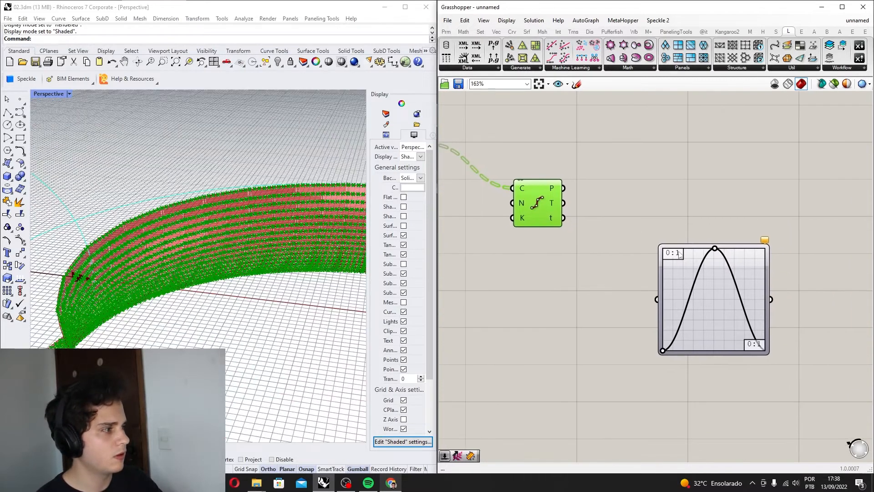
pyautogui.scroll(1, 674, 274)
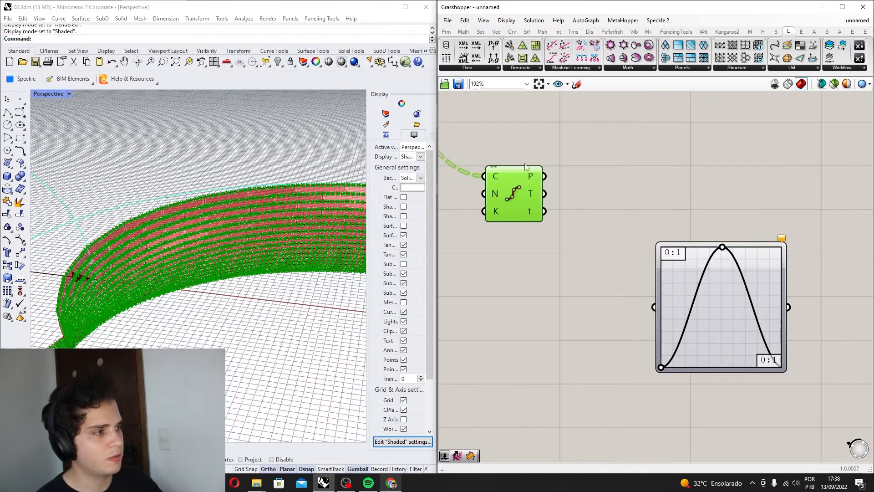
pyautogui.scroll(-2, 526, 166)
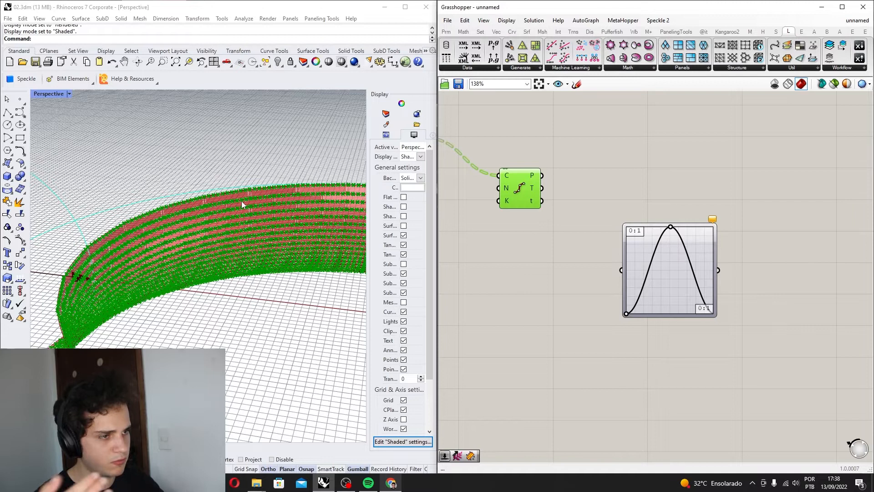
pyautogui.scroll(5, 242, 201)
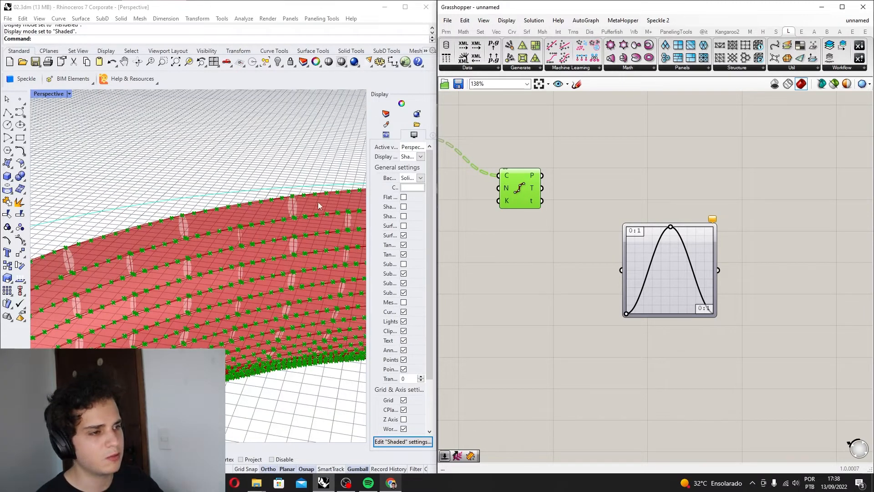
pyautogui.scroll(-3, 703, 285)
# - Add a Range component and place it below the Divide Curve component
pyautogui.click(609, 210)
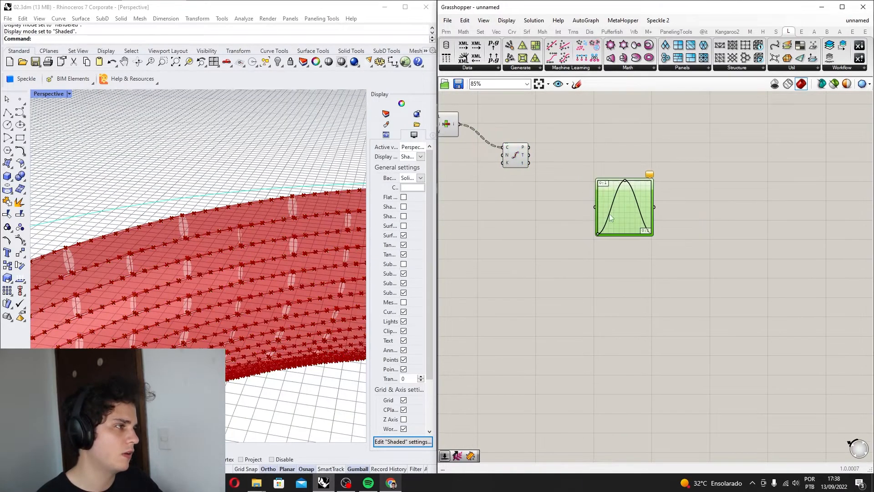
pyautogui.doubleClick(587, 227)
pyautogui.write('ramge')
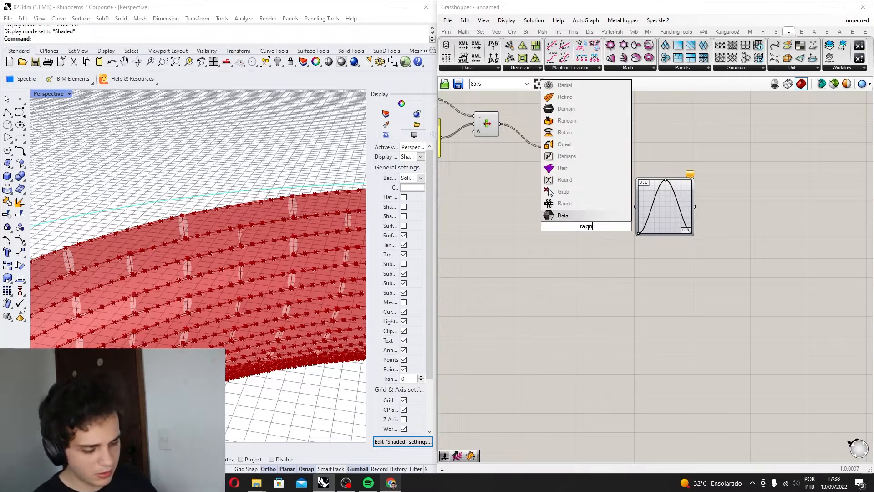
pyautogui.press('Return')
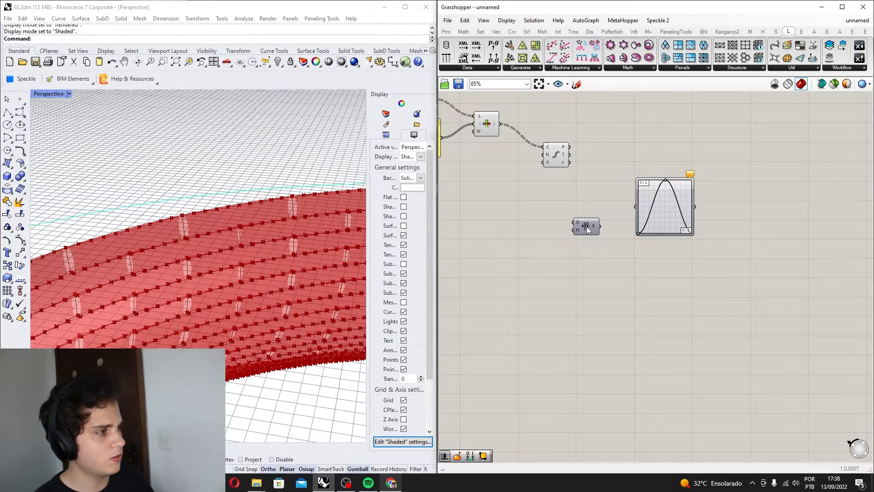
pyautogui.scroll(3, 556, 188)
pyautogui.moveTo(603, 241); pyautogui.dragTo(534, 216)
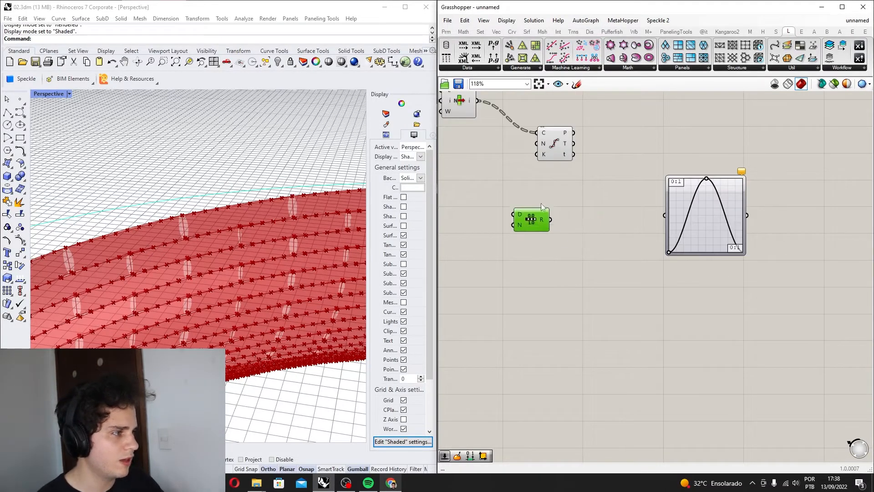
pyautogui.scroll(2, 622, 189)
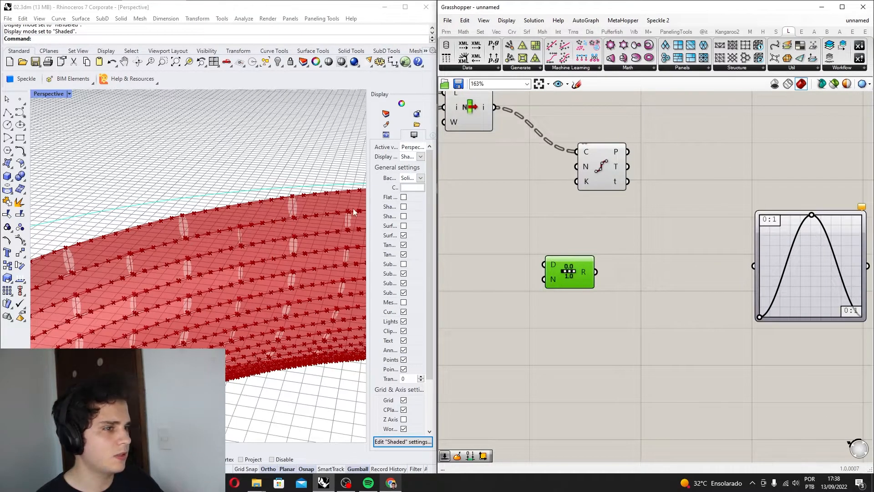
pyautogui.scroll(2, 216, 187)
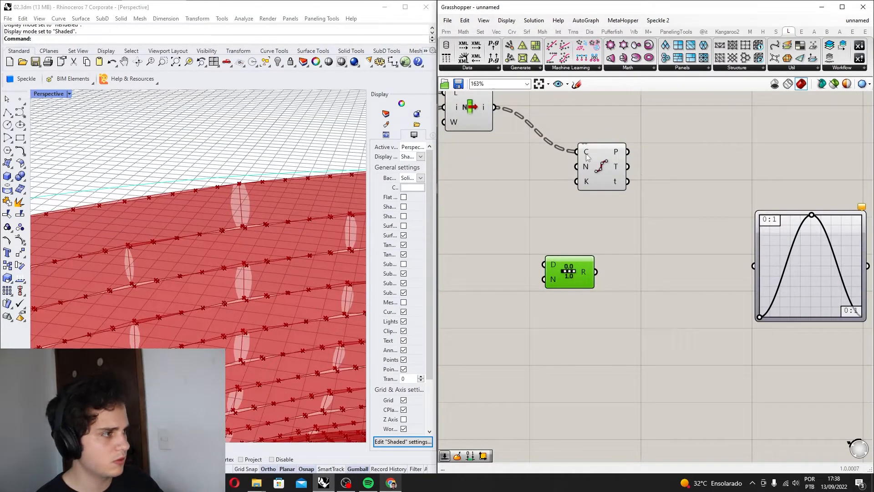
pyautogui.scroll(-2, 579, 169)
pyautogui.doubleClick(545, 180)
pyautogui.click(617, 164)
pyautogui.scroll(2, 592, 165)
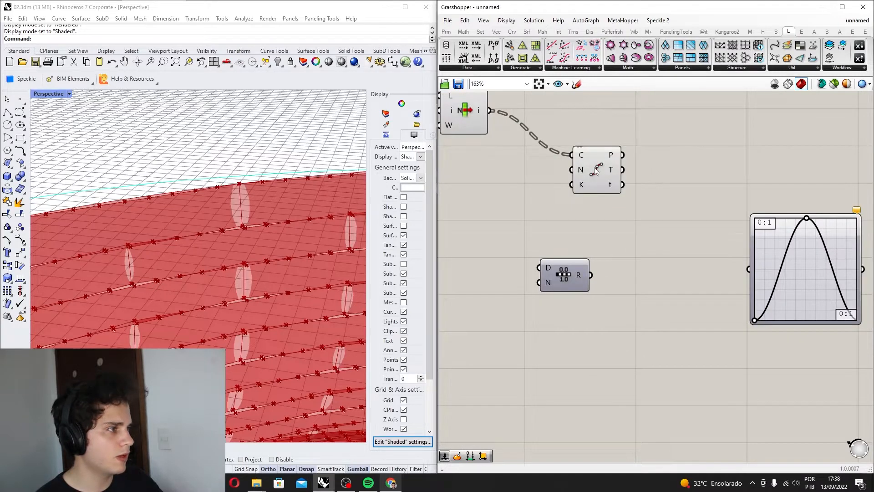
pyautogui.scroll(3, 595, 171)
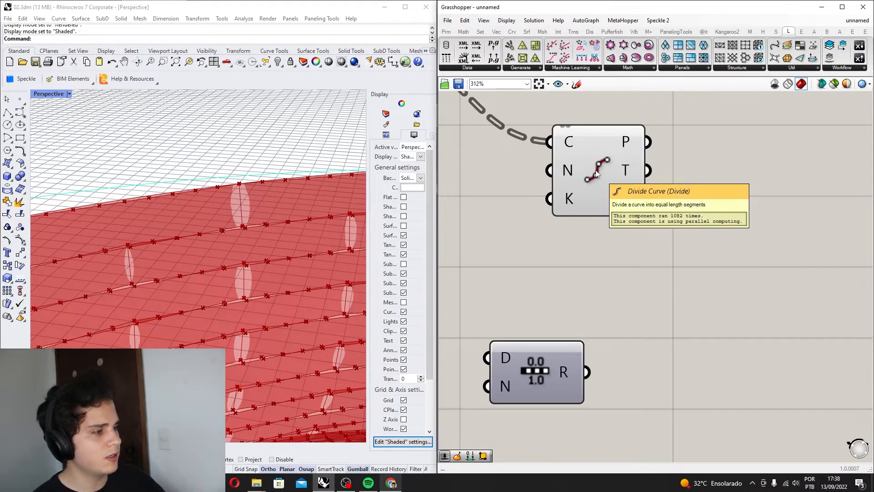
pyautogui.scroll(-3, 596, 170)
pyautogui.moveTo(596, 170); pyautogui.dragTo(686, 195, button='right')
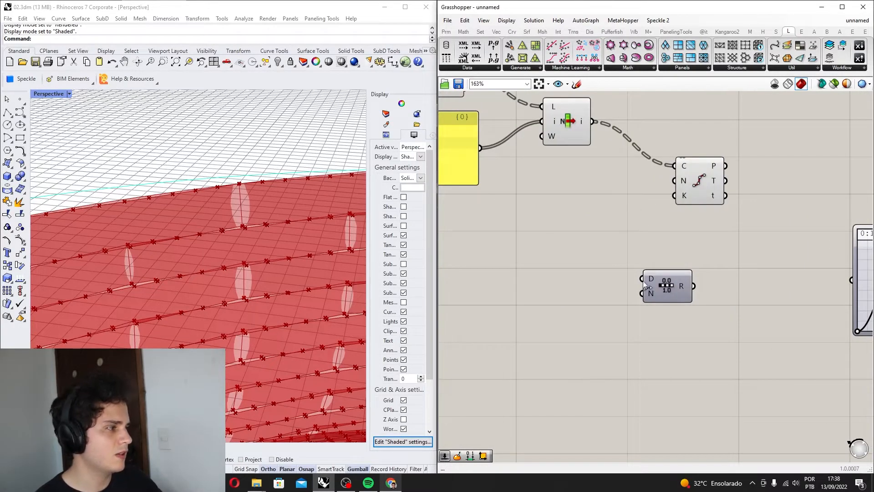
# - Create a number slider set to 20 and connect it to the N inputs of Divide Curve and Range
pyautogui.moveTo(654, 291); pyautogui.dragTo(667, 290)
pyautogui.doubleClick(602, 263)
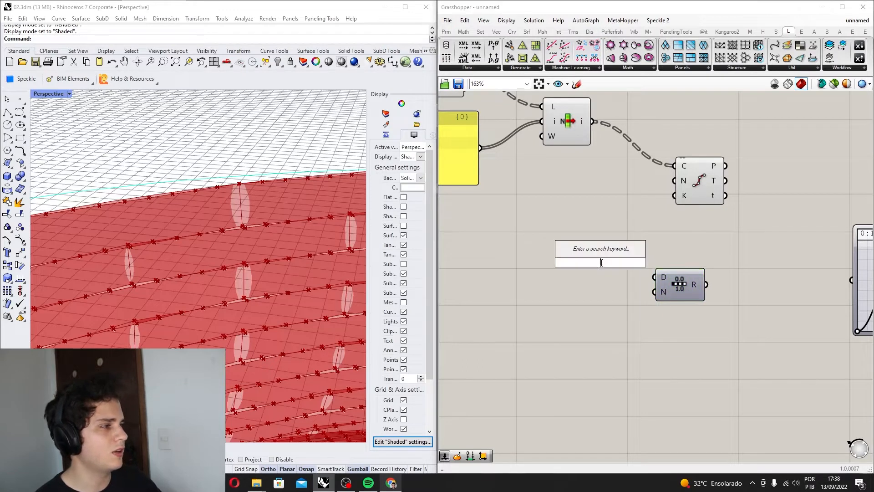
pyautogui.write('20')
pyautogui.press('Return')
pyautogui.scroll(2, 602, 263)
pyautogui.moveTo(683, 262); pyautogui.dragTo(698, 150)
pyautogui.moveTo(659, 261); pyautogui.dragTo(732, 290)
pyautogui.scroll(-3, 733, 288)
pyautogui.scroll(-5, 261, 240)
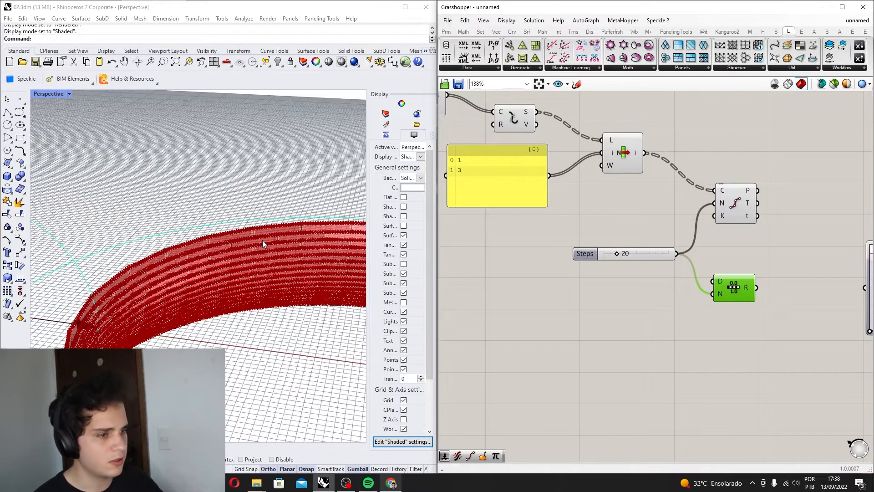
# - Connect the Range component's R output to the Graph Mapper input
pyautogui.scroll(-1, 417, 239)
pyautogui.scroll(-3, 718, 279)
pyautogui.scroll(2, 803, 293)
pyautogui.moveTo(803, 293); pyautogui.dragTo(668, 245, button='right')
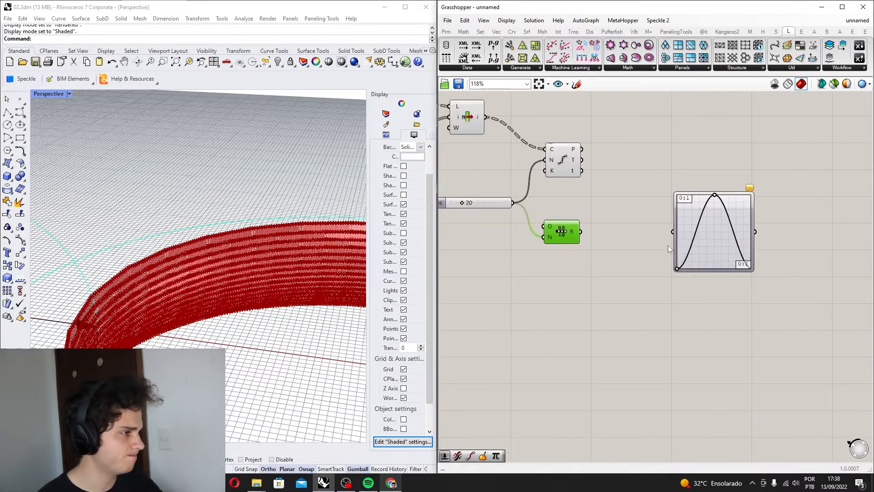
pyautogui.scroll(2, 581, 232)
pyautogui.moveTo(579, 232); pyautogui.dragTo(710, 230)
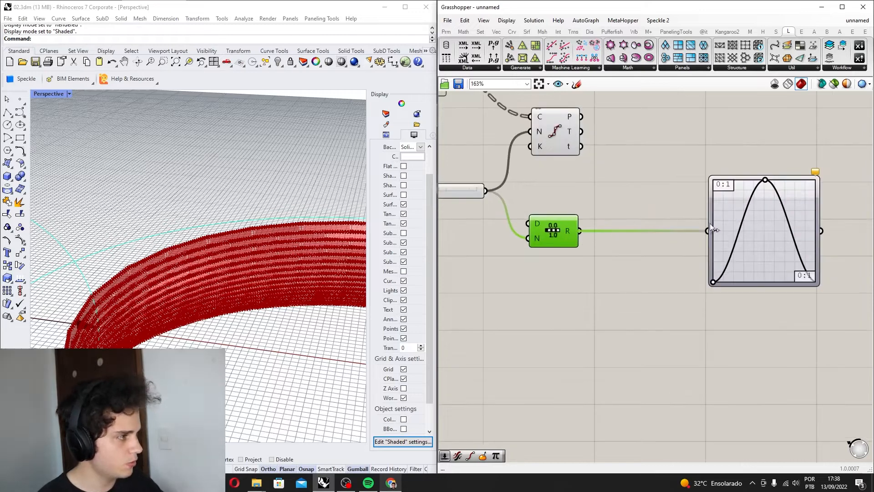
pyautogui.click(760, 244)
# - Examine the spacing of the division points on the ring's panel edges up close
pyautogui.scroll(-3, 759, 245)
pyautogui.scroll(3, 241, 262)
pyautogui.scroll(2, 252, 244)
pyautogui.scroll(-3, 253, 242)
pyautogui.scroll(5, 250, 240)
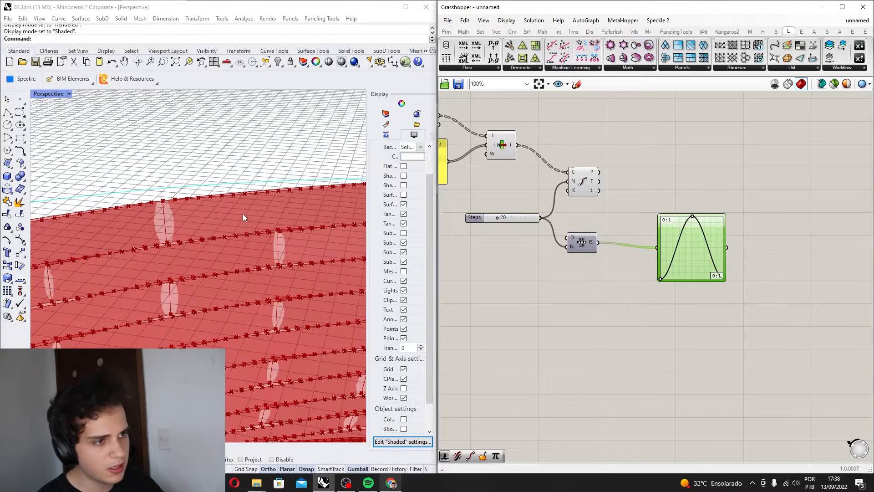
pyautogui.scroll(-3, 264, 188)
pyautogui.scroll(4, 272, 189)
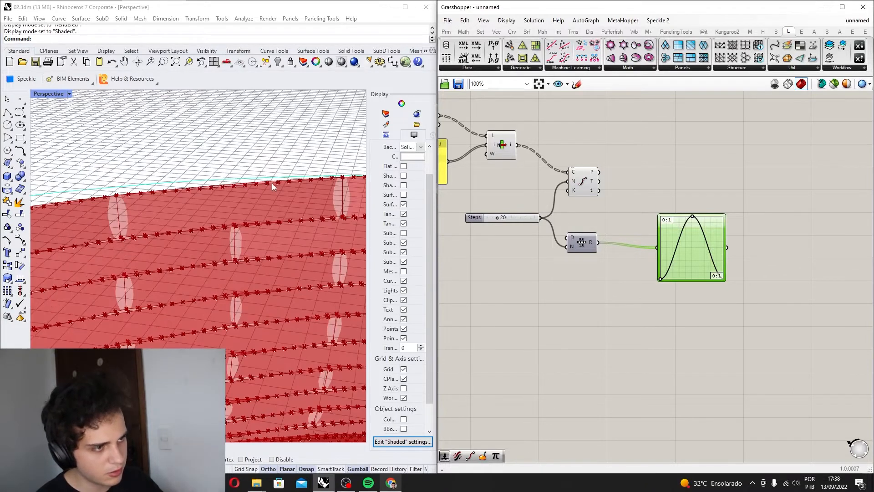
pyautogui.scroll(-3, 352, 181)
pyautogui.scroll(1, 564, 222)
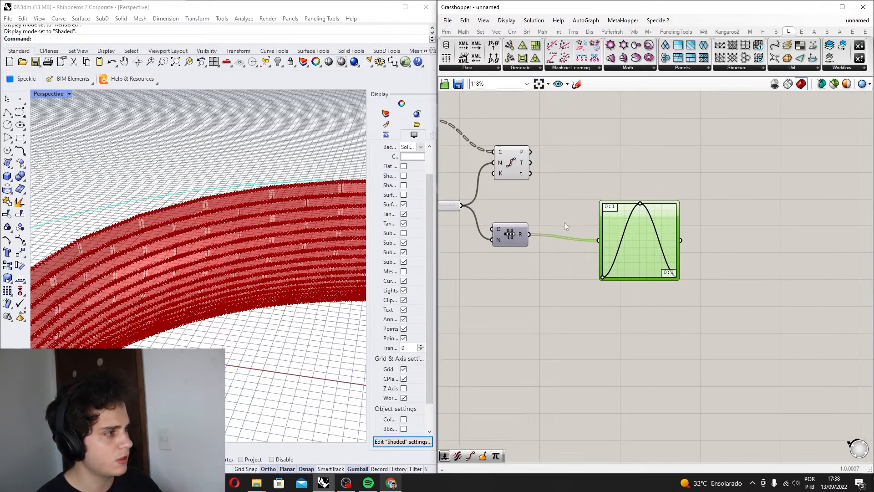
pyautogui.scroll(-2, 744, 247)
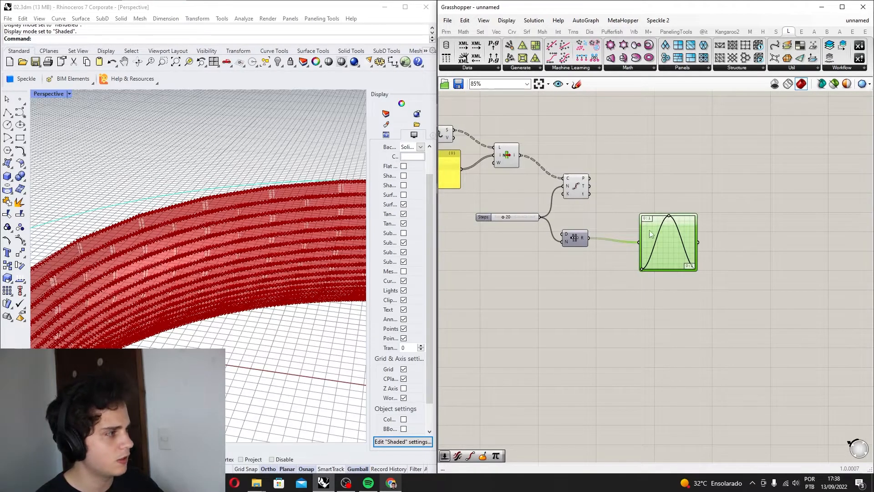
pyautogui.scroll(2, 664, 242)
pyautogui.scroll(-4, 665, 236)
pyautogui.scroll(2, 663, 241)
pyautogui.scroll(-2, 576, 263)
pyautogui.scroll(2, 572, 272)
pyautogui.moveTo(571, 274); pyautogui.dragTo(591, 250, button='right')
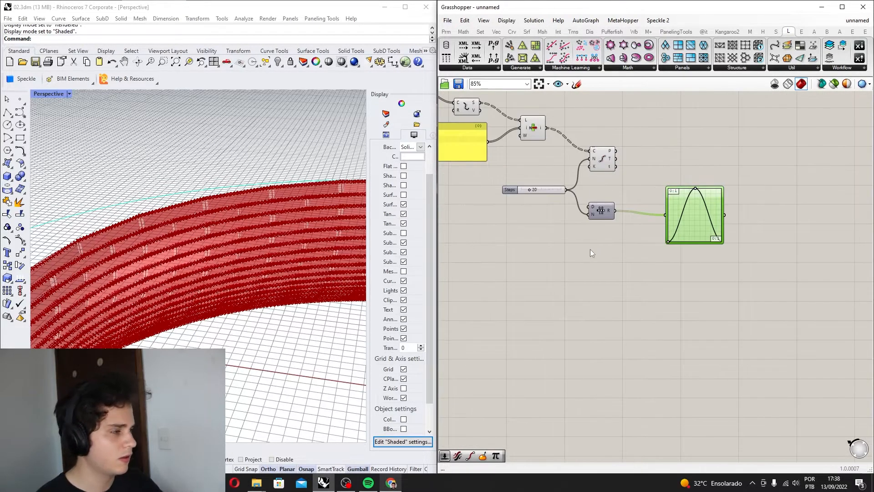
pyautogui.scroll(-2, 591, 281)
pyautogui.scroll(2, 598, 288)
# - Add an Evaluate Surface component in the empty area below the List Item index panel
pyautogui.doubleClick(598, 288)
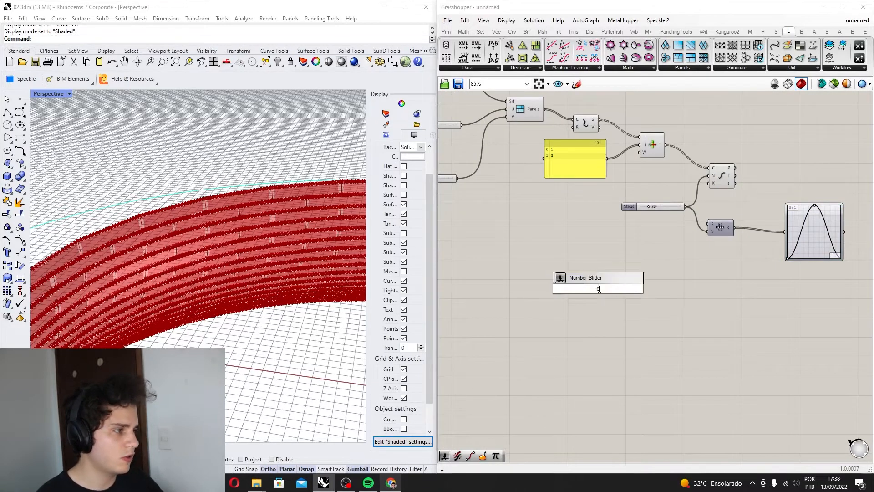
pyautogui.write('eval')
pyautogui.press('Up')
pyautogui.press('Up')
pyautogui.press('Up')
pyautogui.press('Return')
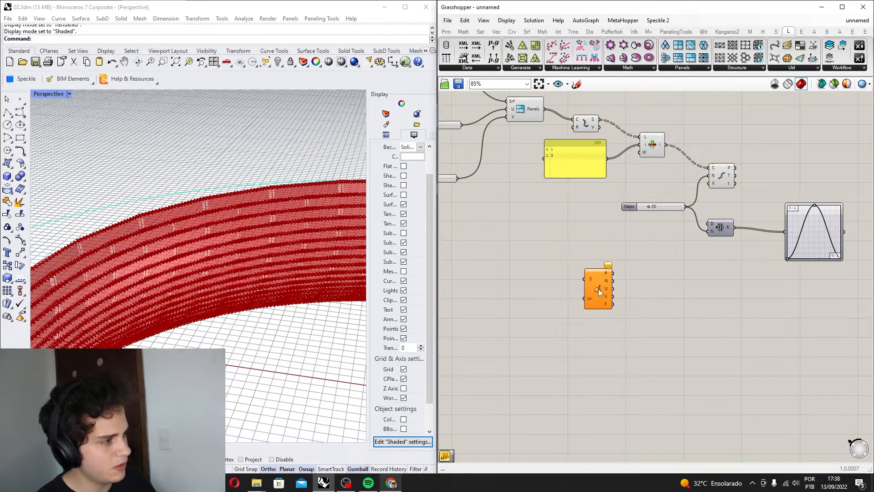
# - Connect the torus component's Srf output to the S input of Evaluate Surface
pyautogui.scroll(-2, 598, 288)
pyautogui.moveTo(524, 189); pyautogui.dragTo(683, 253, button='right')
pyautogui.scroll(2, 592, 134)
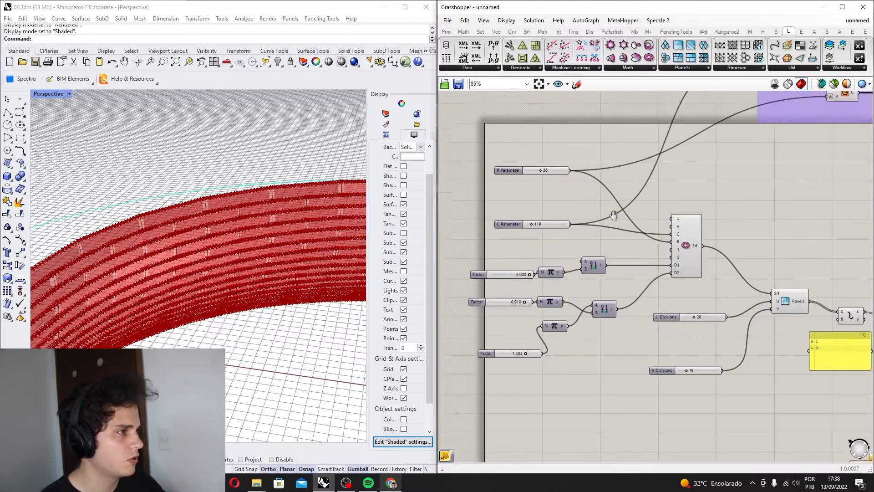
pyautogui.moveTo(643, 315); pyautogui.dragTo(632, 282, button='right')
pyautogui.scroll(1, 678, 218)
pyautogui.click(682, 212)
pyautogui.moveTo(684, 209); pyautogui.dragTo(569, 158, button='right')
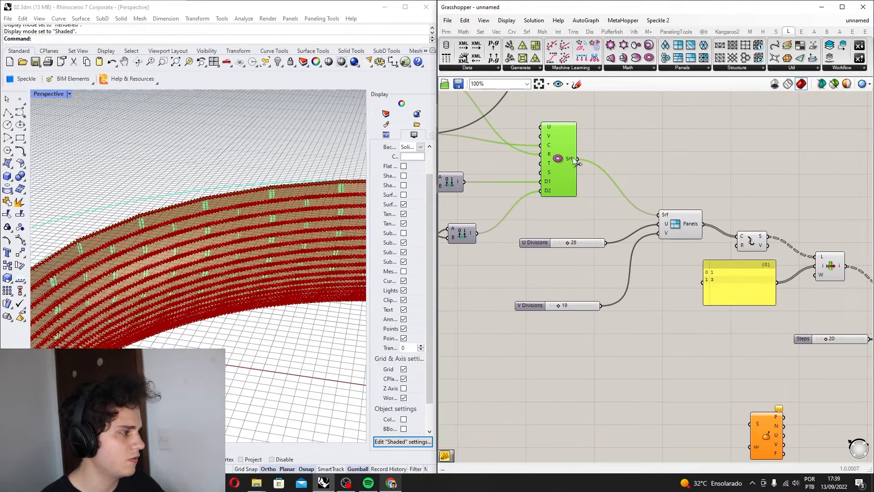
pyautogui.scroll(-1, 705, 346)
pyautogui.click(690, 337)
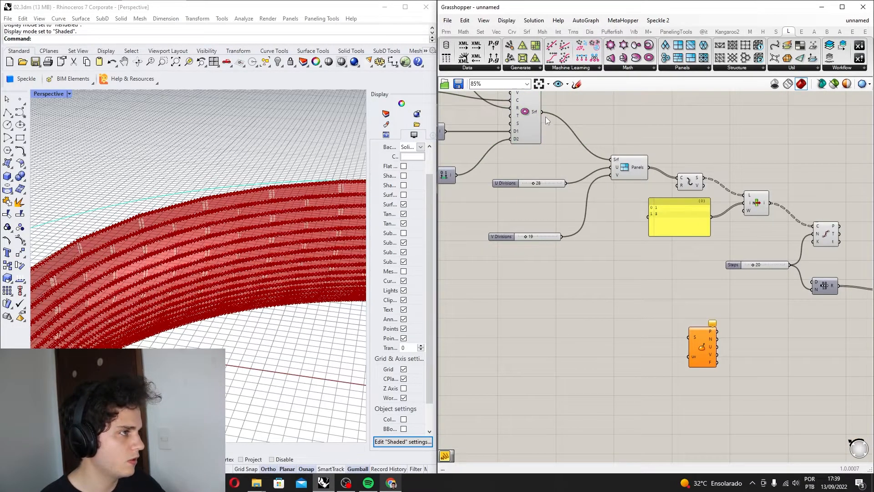
pyautogui.moveTo(542, 111); pyautogui.dragTo(688, 336)
pyautogui.scroll(2, 687, 332)
pyautogui.click(705, 332)
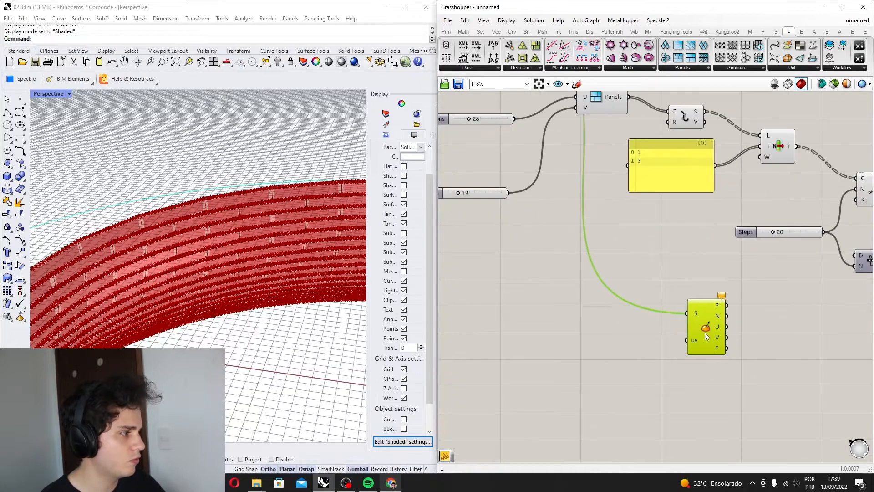
# - Create a text panel containing {0.5,0.5,0.0} beside the Evaluate Surface component
pyautogui.scroll(2, 555, 340)
pyautogui.doubleClick(556, 340)
pyautogui.write('{')
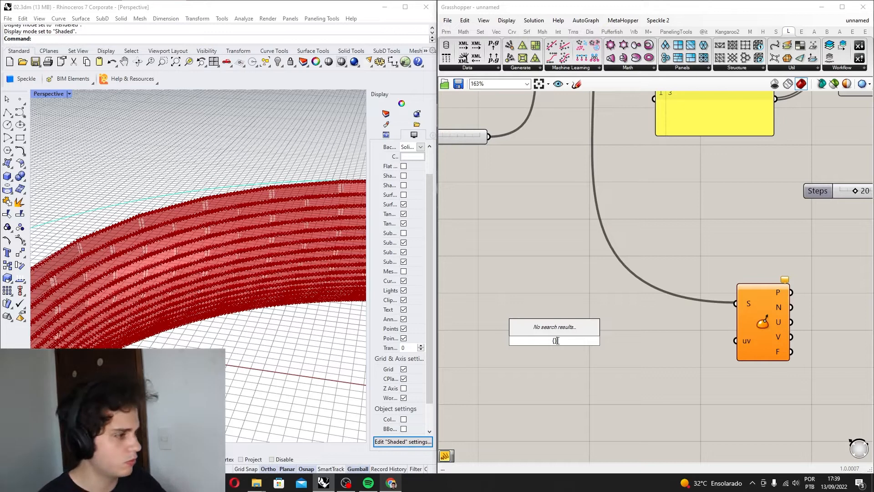
pyautogui.write('/{0.5,0.5,0.0')
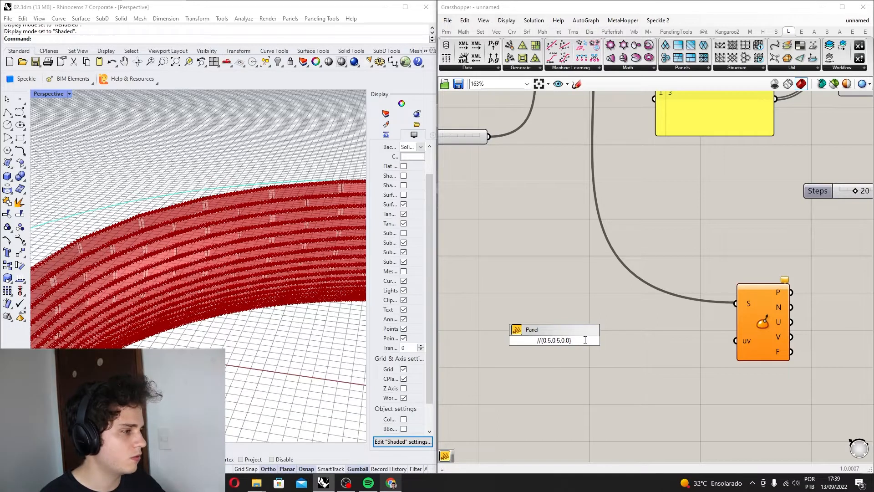
pyautogui.click(607, 325)
# - Make the {0.5,0.5,0.0} panel taller and connect it to the uv input of Evaluate Surface
pyautogui.scroll(2, 605, 325)
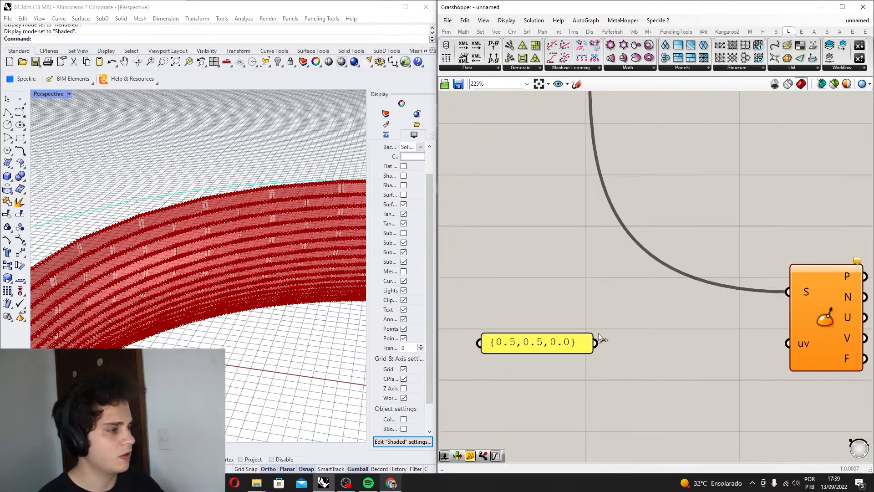
pyautogui.moveTo(679, 327); pyautogui.dragTo(592, 207, button='right')
pyautogui.moveTo(567, 253); pyautogui.dragTo(627, 248, button='right')
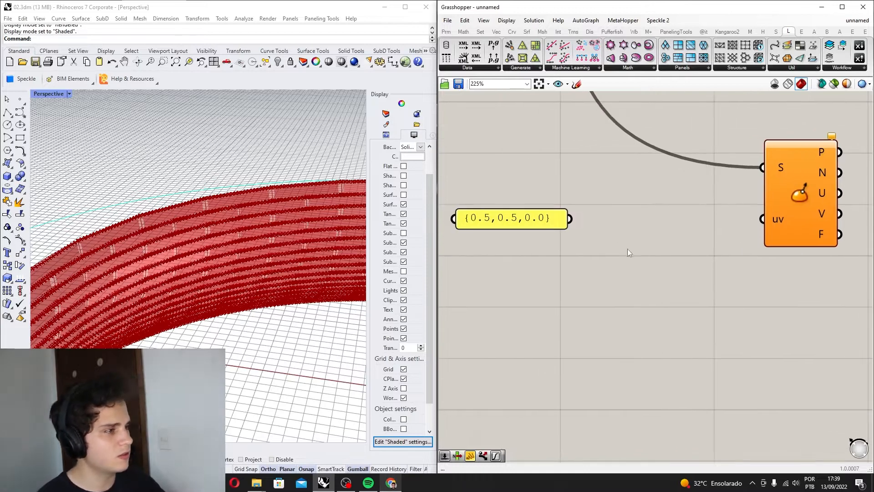
pyautogui.moveTo(517, 227); pyautogui.dragTo(524, 299)
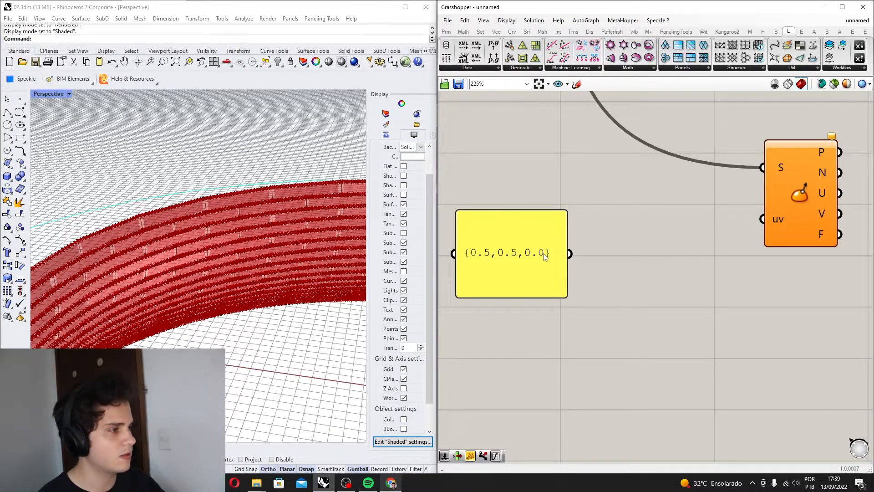
pyautogui.scroll(-3, 547, 255)
pyautogui.moveTo(556, 253); pyautogui.dragTo(677, 238)
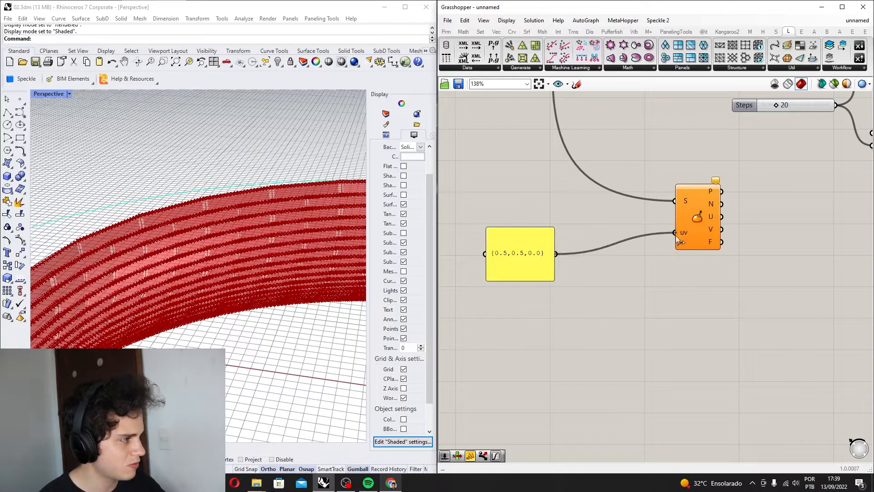
# - Reparameterize the S input of the Evaluate Surface component
pyautogui.scroll(3, 692, 206)
pyautogui.rightClick(684, 197)
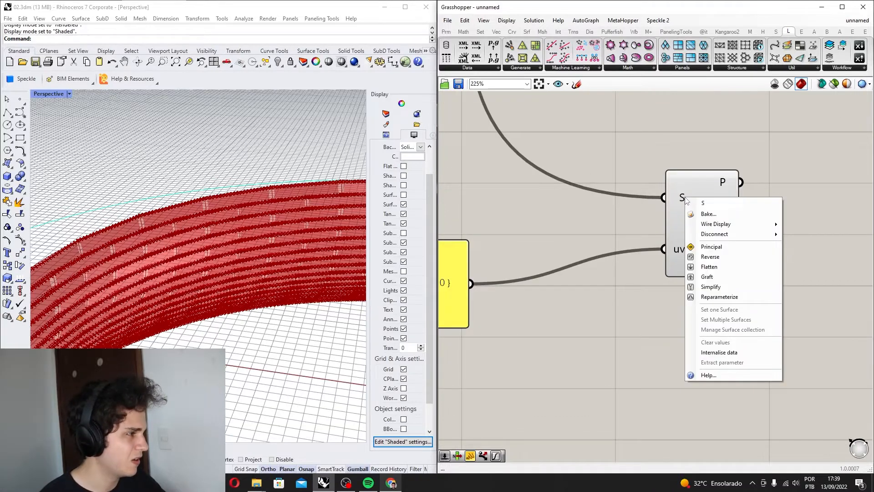
pyautogui.click(724, 297)
pyautogui.scroll(-3, 667, 209)
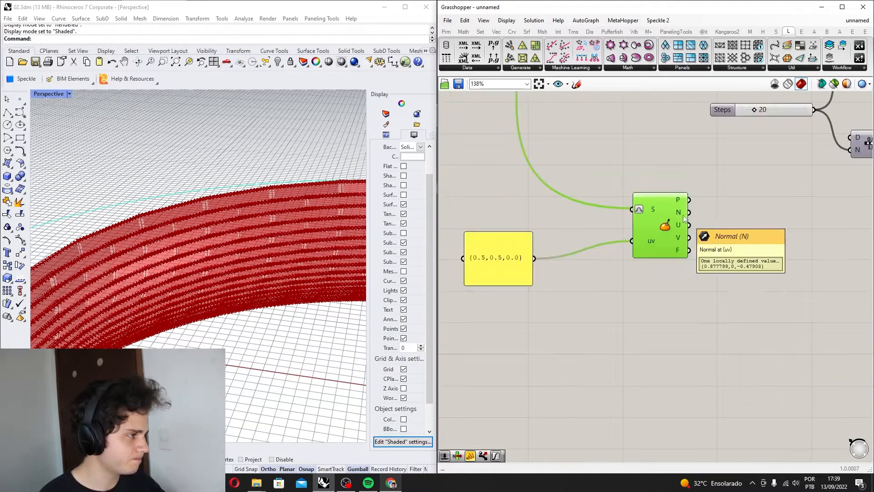
# - Examine the Evaluate Surface outputs and wiring in the definition, and the panelled torus in the Rhino viewport
pyautogui.scroll(3, 683, 222)
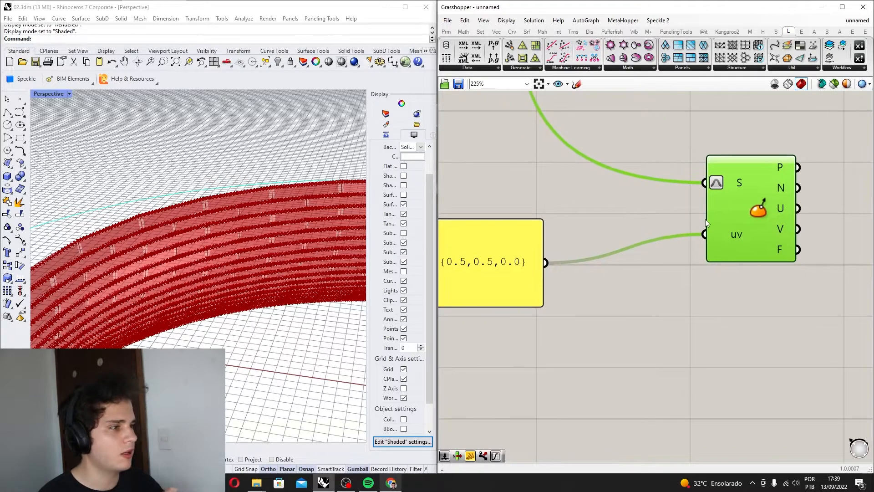
pyautogui.scroll(-2, 595, 250)
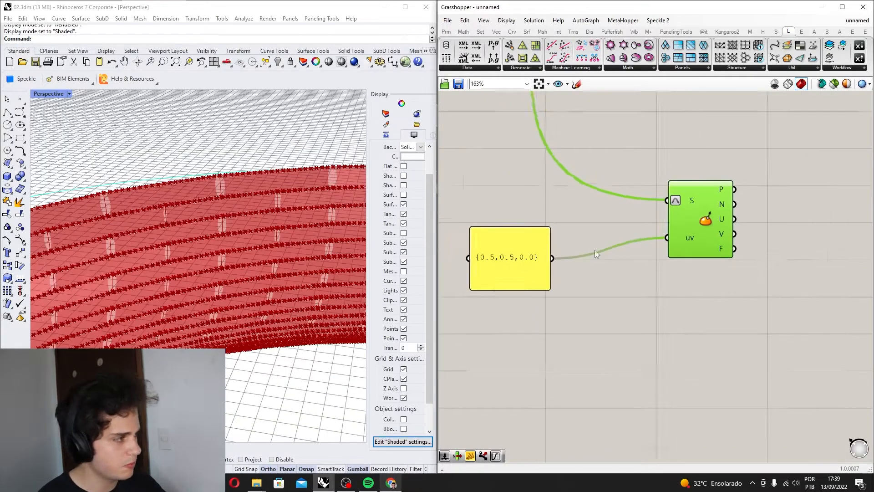
pyautogui.scroll(-2, 660, 235)
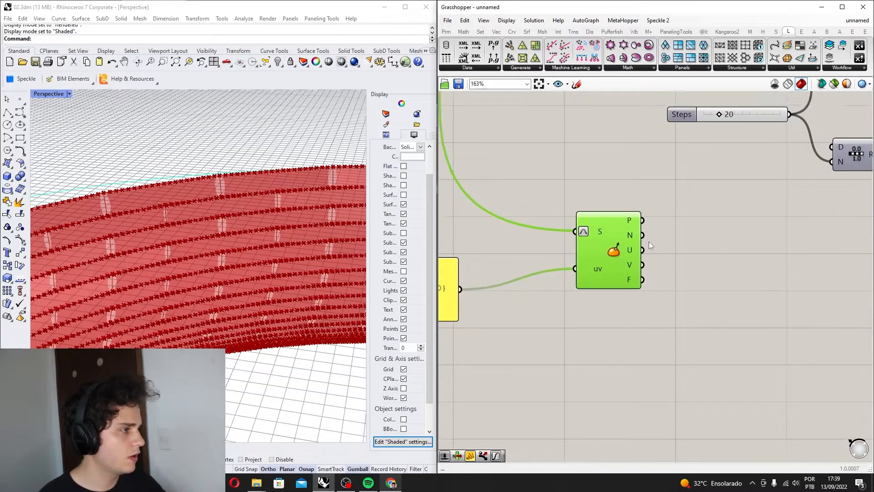
pyautogui.scroll(-3, 623, 235)
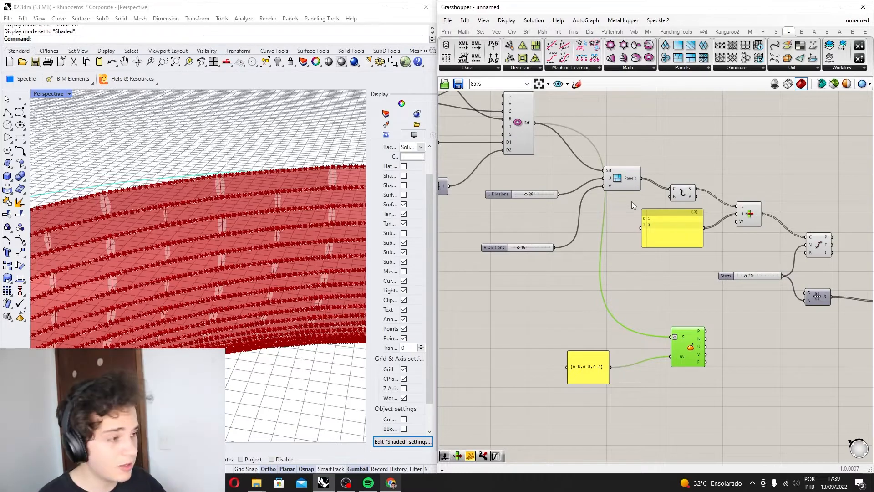
pyautogui.moveTo(218, 173); pyautogui.dragTo(159, 191, button='right')
pyautogui.scroll(-6, 200, 221)
pyautogui.scroll(7, 259, 229)
pyautogui.scroll(3, 249, 228)
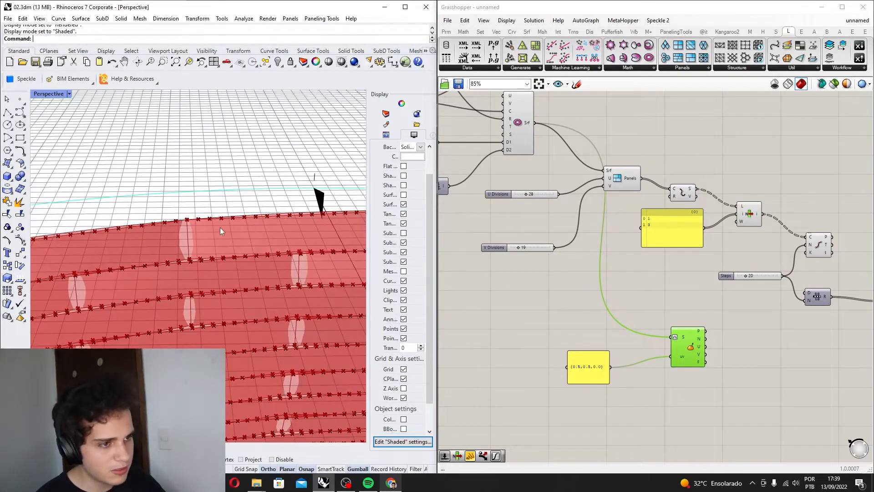
pyautogui.scroll(-6, 359, 258)
pyautogui.scroll(2, 537, 152)
# - Replace the torus wire at Evaluate Surface's S input with the Panels output, and check the evaluated panels in the viewport
pyautogui.click(522, 115)
pyautogui.moveTo(617, 247); pyautogui.dragTo(565, 231, button='right')
pyautogui.click(612, 172)
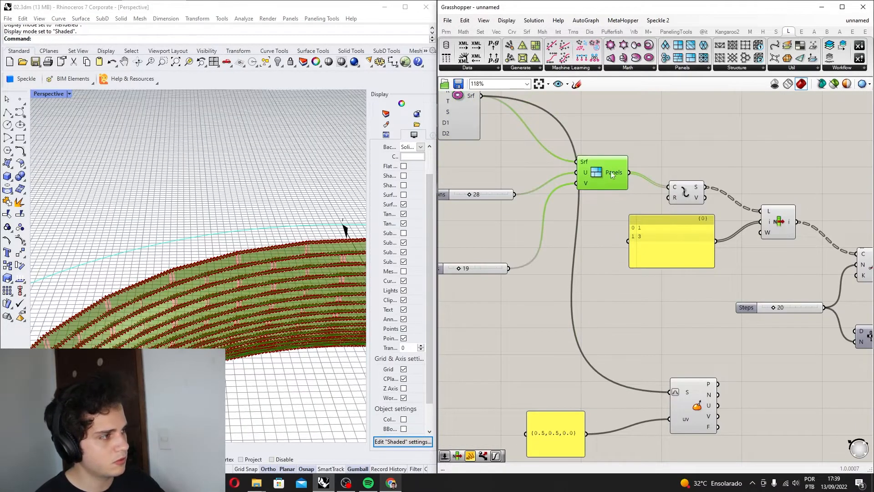
pyautogui.click(690, 402)
pyautogui.scroll(5, 262, 274)
pyautogui.scroll(-7, 262, 275)
pyautogui.scroll(5, 198, 307)
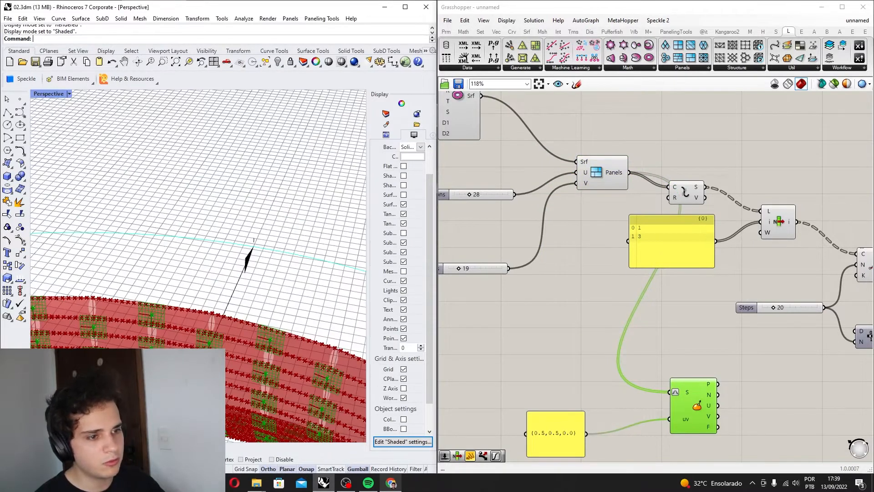
pyautogui.scroll(-2, 558, 244)
# - Move Evaluate Surface and its {0.5,0.5,0.0} panel to the free canvas area below the Steps slider and Range component
pyautogui.moveTo(500, 279); pyautogui.dragTo(660, 354)
pyautogui.scroll(1, 620, 298)
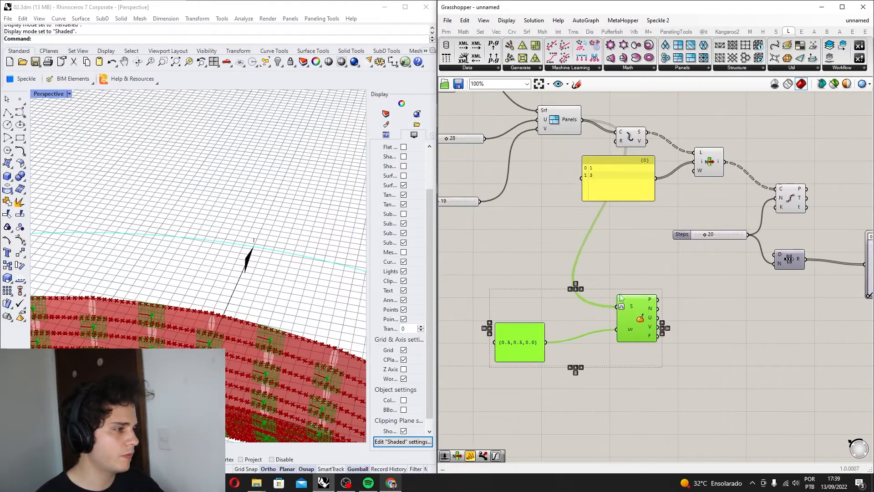
pyautogui.moveTo(620, 298); pyautogui.dragTo(639, 341)
pyautogui.scroll(-3, 629, 314)
pyautogui.scroll(2, 630, 314)
pyautogui.moveTo(651, 427); pyautogui.dragTo(449, 318)
pyautogui.moveTo(571, 334); pyautogui.dragTo(666, 378)
pyautogui.moveTo(721, 349); pyautogui.dragTo(679, 326, button='right')
pyautogui.click(679, 326)
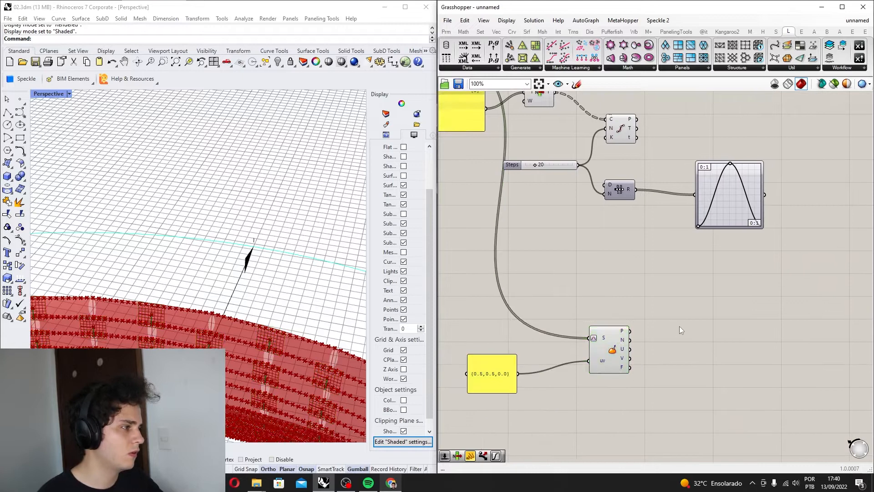
# - Add an Amplitude component in the empty area beside Evaluate Surface, below the Graph Mapper
pyautogui.doubleClick(680, 326)
pyautogui.write('mapp')
pyautogui.press('BackSpace')
pyautogui.press('BackSpace')
pyautogui.press('BackSpace')
pyautogui.press('BackSpace')
pyautogui.write('ampl')
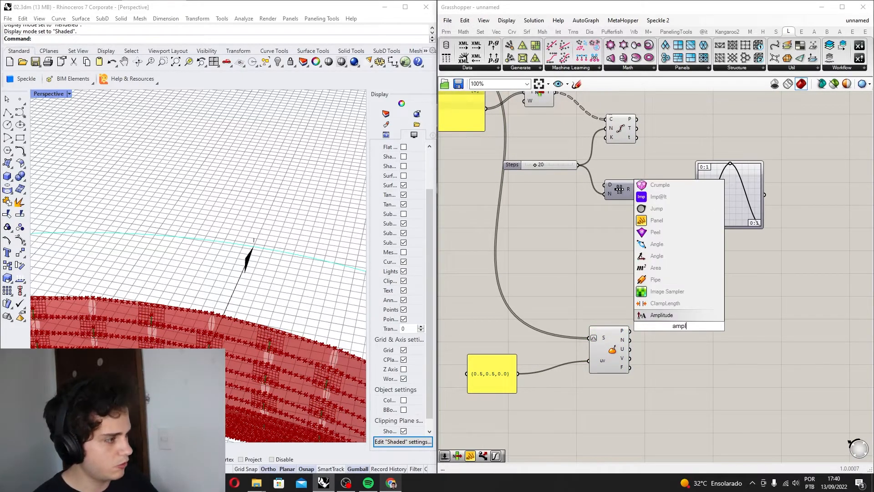
pyautogui.press('Return')
pyautogui.moveTo(679, 327); pyautogui.dragTo(720, 304)
# - Move the Amplitude component up so it sits to the right of the Graph Mapper
pyautogui.scroll(1, 713, 306)
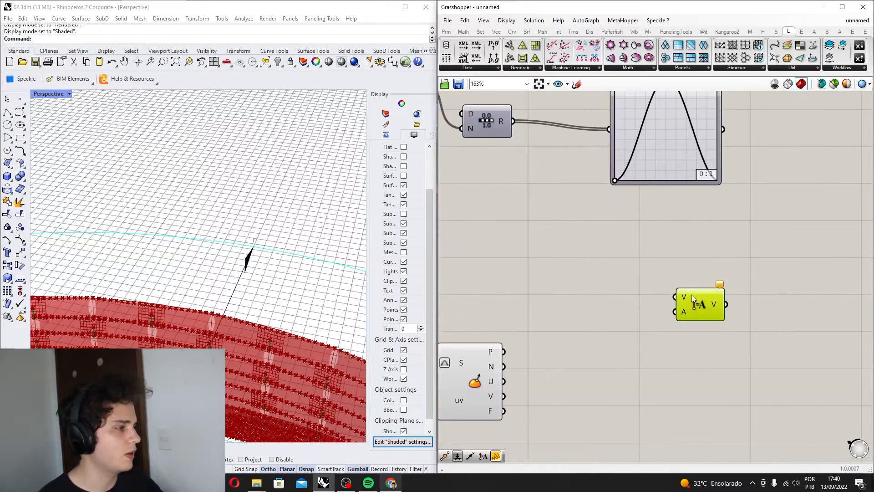
pyautogui.scroll(-3, 691, 298)
pyautogui.moveTo(575, 361); pyautogui.dragTo(594, 346, button='right')
pyautogui.scroll(1, 724, 279)
pyautogui.moveTo(724, 279); pyautogui.dragTo(769, 226)
pyautogui.moveTo(769, 226); pyautogui.dragTo(731, 266, button='right')
pyautogui.moveTo(731, 266); pyautogui.dragTo(785, 209)
pyautogui.scroll(-1, 756, 258)
pyautogui.scroll(-2, 756, 258)
# - Shift the Evaluate Surface component and its coordinate panel to the right, closer to the Amplitude component
pyautogui.moveTo(661, 361); pyautogui.dragTo(517, 323)
pyautogui.scroll(2, 565, 326)
pyautogui.moveTo(607, 340); pyautogui.dragTo(654, 337)
pyautogui.scroll(1, 740, 312)
pyautogui.click(737, 311)
pyautogui.moveTo(729, 306); pyautogui.dragTo(638, 325, button='right')
pyautogui.scroll(1, 587, 346)
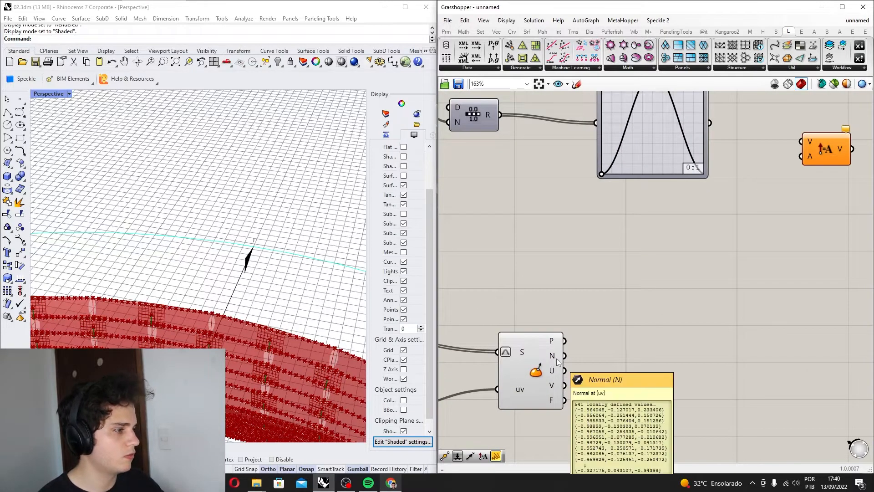
# - Connect Evaluate Surface's N output to Amplitude's V input and the Graph Mapper output to its A input
pyautogui.scroll(-4, 569, 357)
pyautogui.moveTo(564, 357); pyautogui.dragTo(661, 240)
pyautogui.scroll(5, 719, 245)
pyautogui.scroll(-3, 661, 240)
pyautogui.scroll(2, 631, 227)
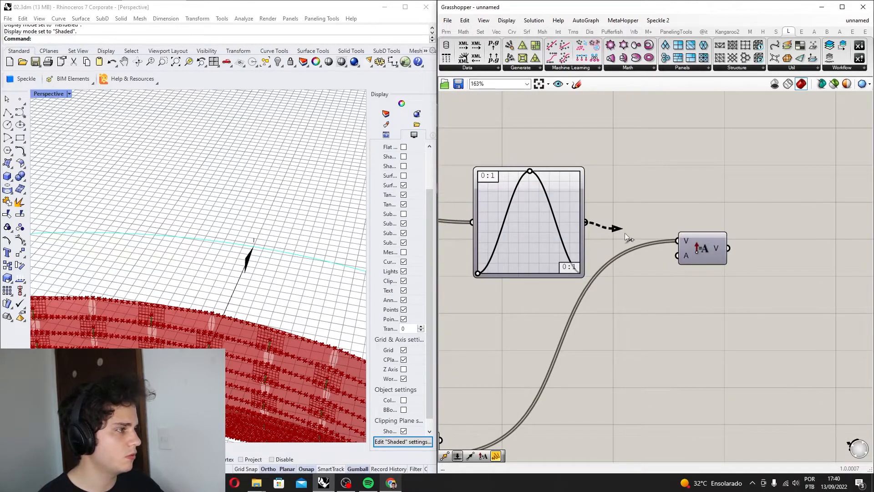
pyautogui.scroll(-6, 683, 291)
pyautogui.scroll(2, 460, 222)
# - Move the Divide Curve component slightly up and right, and check the data structure of its P output
pyautogui.moveTo(600, 226); pyautogui.dragTo(626, 212)
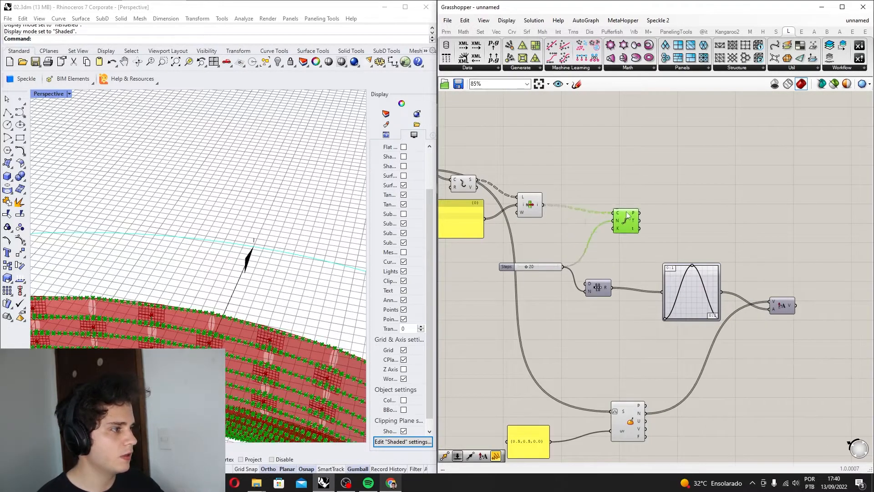
pyautogui.scroll(3, 627, 211)
pyautogui.moveTo(644, 213)
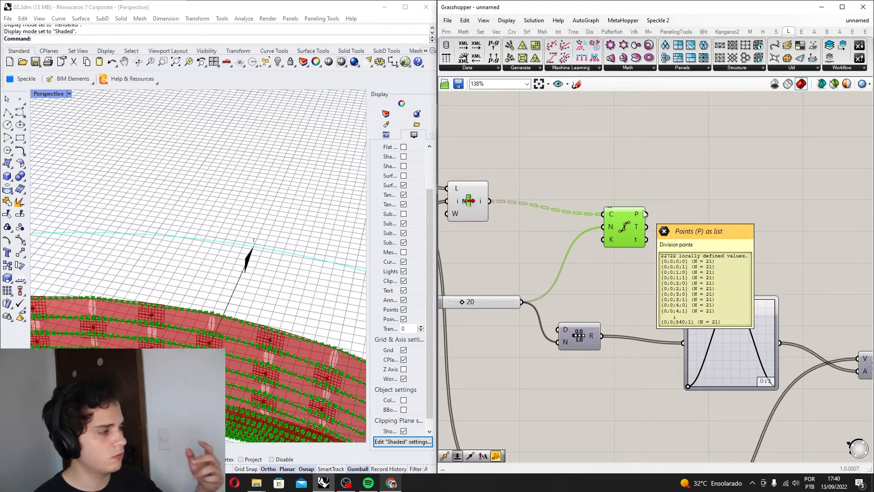
pyautogui.scroll(-2, 644, 213)
pyautogui.scroll(2, 644, 214)
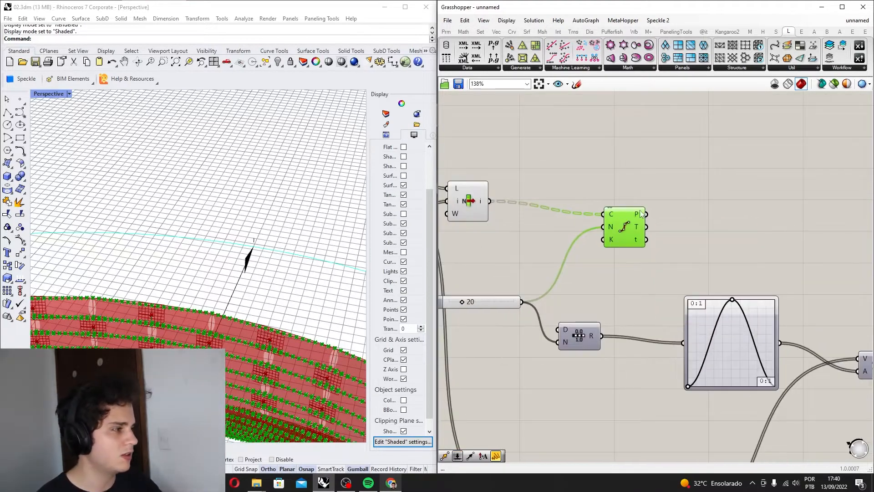
# - Examine the List Item selection of panel edges in the definition and in the Rhino viewport
pyautogui.scroll(-3, 667, 207)
pyautogui.moveTo(682, 224); pyautogui.dragTo(673, 193, button='right')
pyautogui.scroll(2, 673, 193)
pyautogui.moveTo(556, 316); pyautogui.dragTo(557, 264, button='right')
pyautogui.moveTo(495, 142); pyautogui.dragTo(574, 178, button='right')
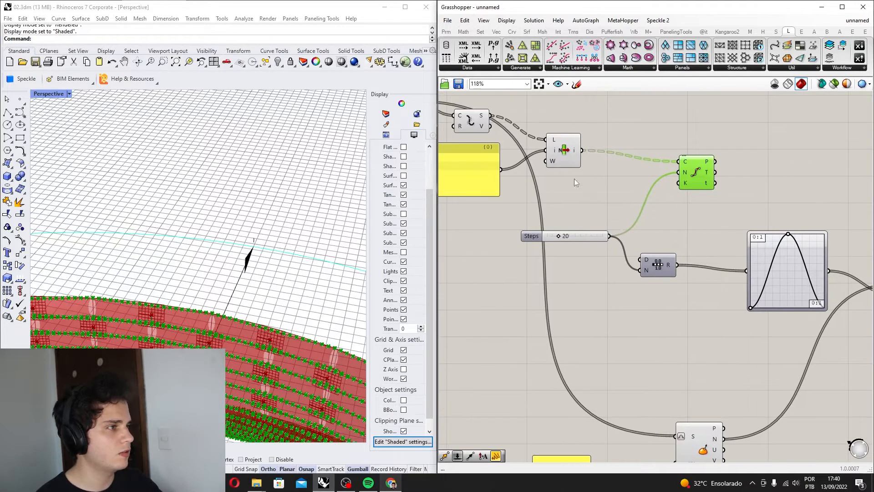
pyautogui.click(575, 179)
pyautogui.moveTo(490, 176); pyautogui.dragTo(521, 177, button='right')
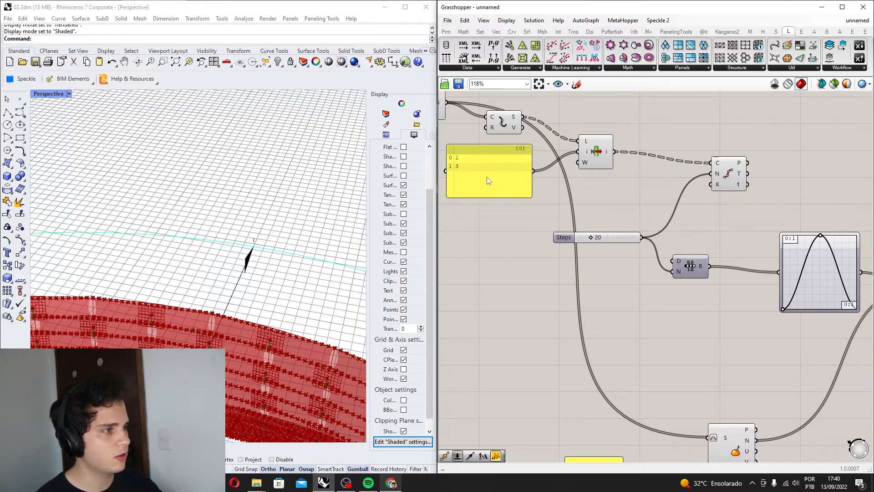
pyautogui.click(601, 145)
pyautogui.scroll(10, 226, 345)
pyautogui.scroll(-10, 274, 235)
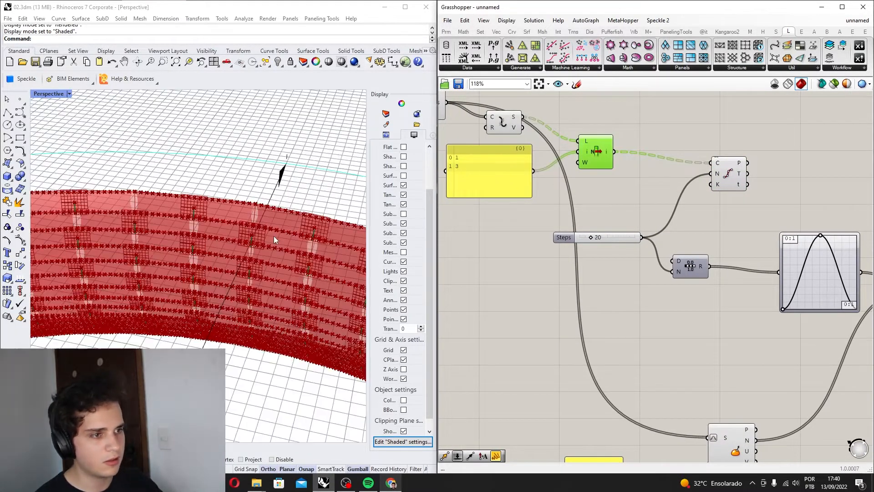
pyautogui.scroll(-2, 579, 242)
# - Add a Duplicate Data component below the Amplitude component
pyautogui.moveTo(769, 279); pyautogui.dragTo(642, 275, button='right')
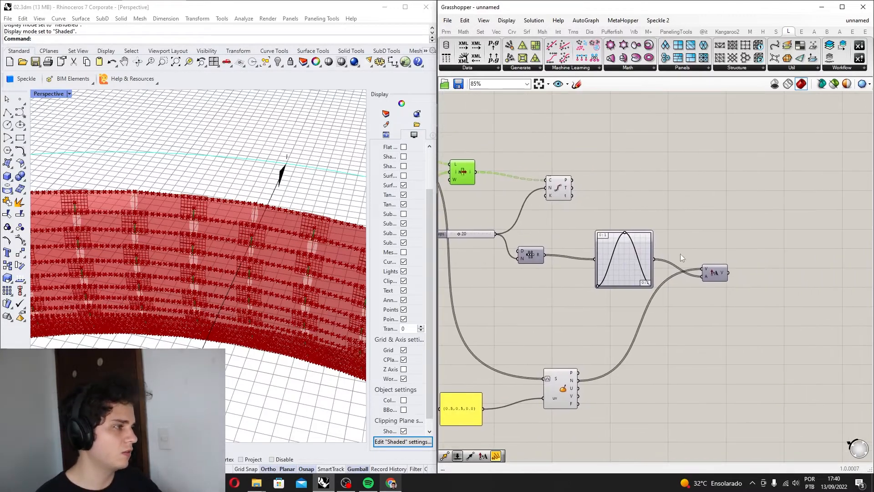
pyautogui.doubleClick(711, 325)
pyautogui.write('dupl')
pyautogui.press('Return')
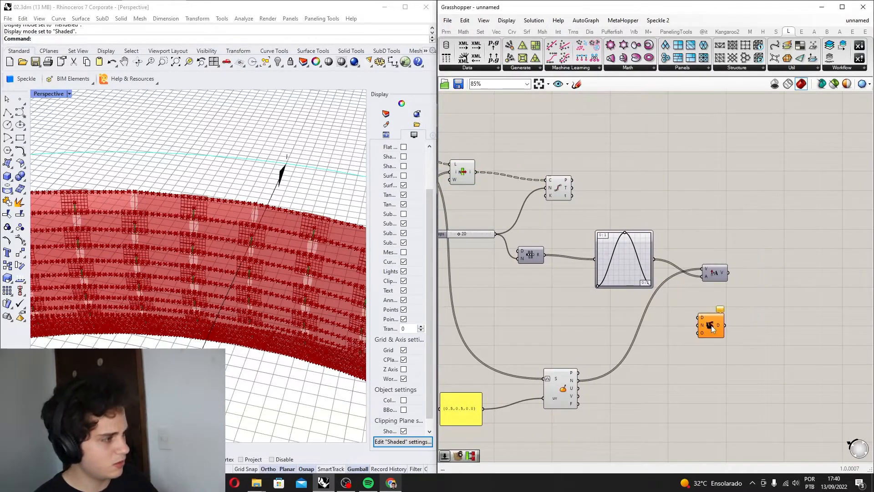
# - Check the Amplitude component's vector output, and graft its V input
pyautogui.scroll(3, 735, 293)
pyautogui.moveTo(716, 264)
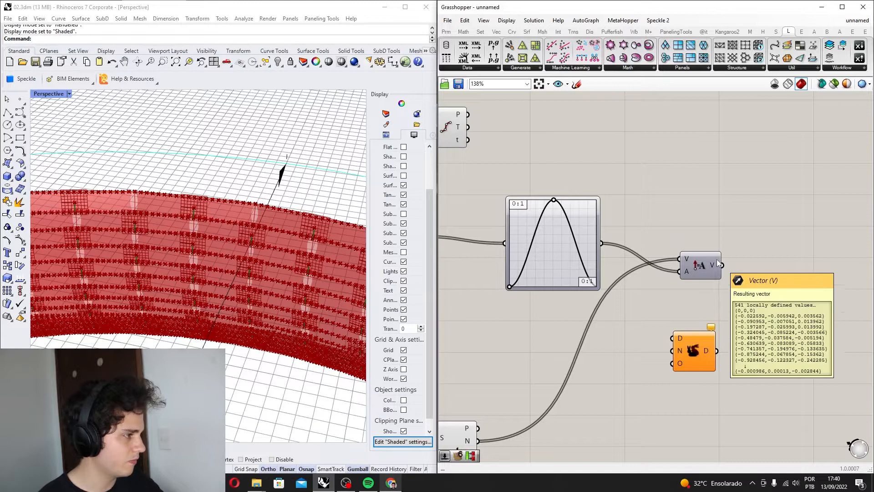
pyautogui.scroll(-1, 716, 263)
pyautogui.moveTo(590, 259); pyautogui.dragTo(610, 247, button='right')
pyautogui.moveTo(596, 310); pyautogui.dragTo(644, 282, button='right')
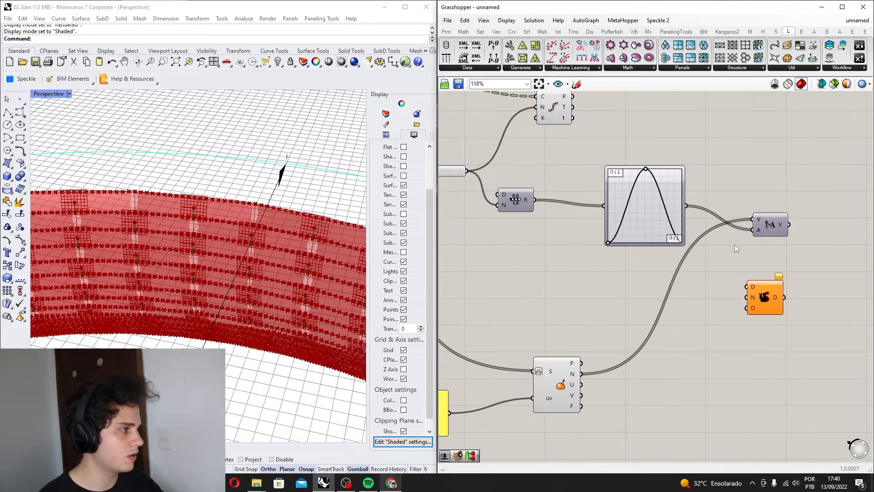
pyautogui.scroll(1, 736, 248)
pyautogui.rightClick(761, 220)
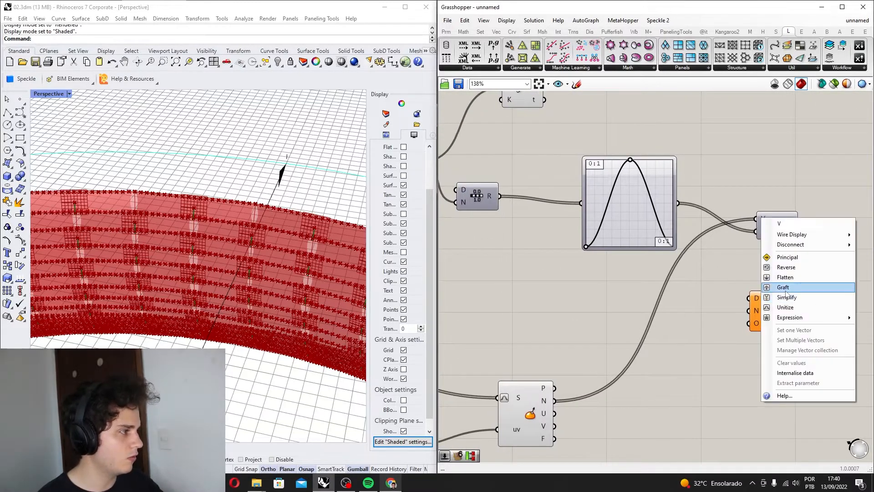
pyautogui.click(782, 287)
# - Compare the data structure of the Amplitude vector output with that of the Divide Curve points
pyautogui.moveTo(810, 236); pyautogui.dragTo(701, 212, button='right')
pyautogui.scroll(2, 678, 194)
pyautogui.moveTo(678, 194)
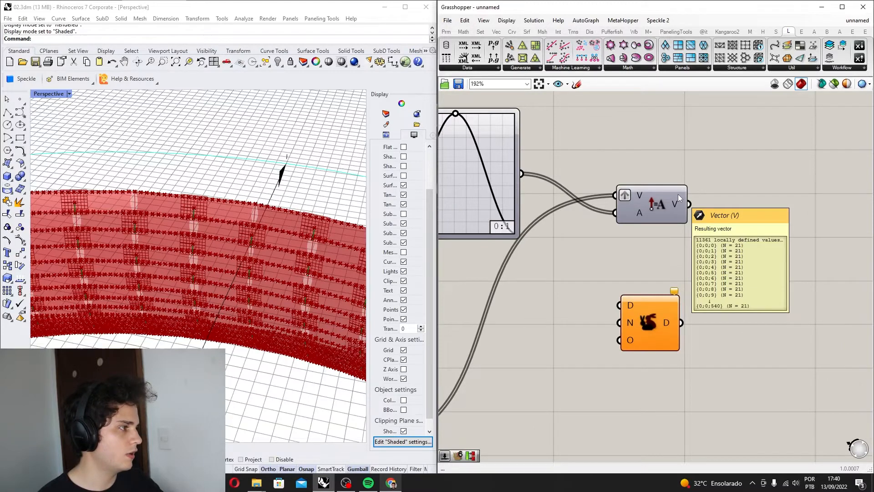
pyautogui.scroll(-1, 678, 194)
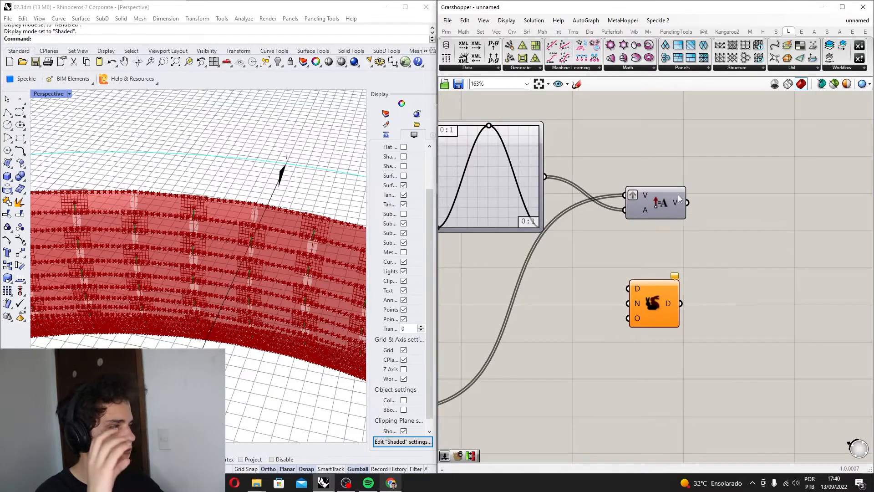
pyautogui.moveTo(679, 194); pyautogui.dragTo(701, 198, button='right')
pyautogui.scroll(-3, 708, 206)
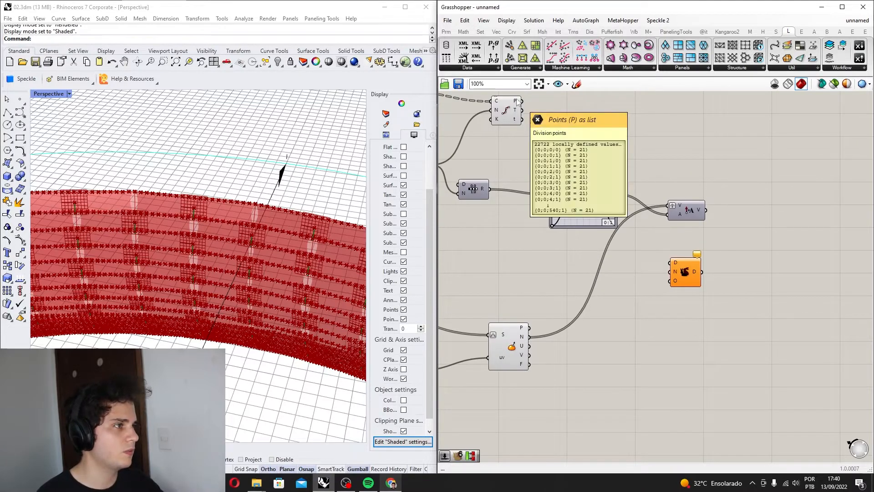
pyautogui.click(506, 111)
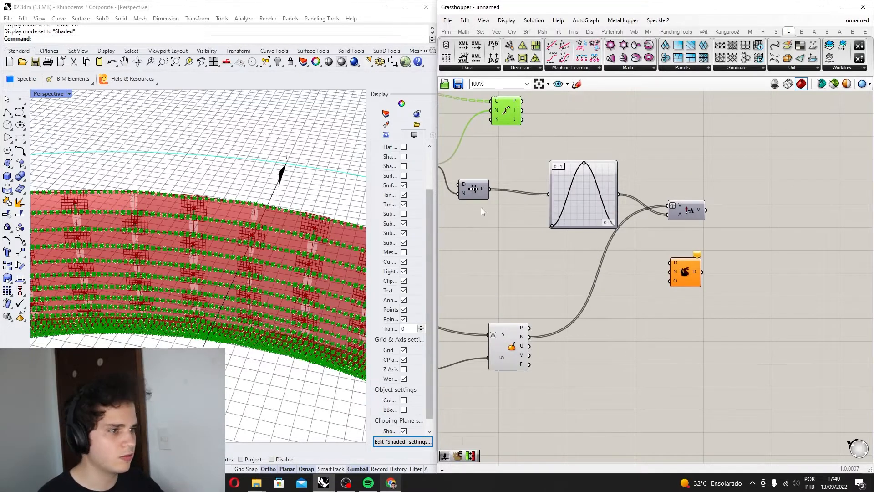
pyautogui.scroll(1, 481, 207)
pyautogui.moveTo(440, 138); pyautogui.dragTo(510, 187, button='right')
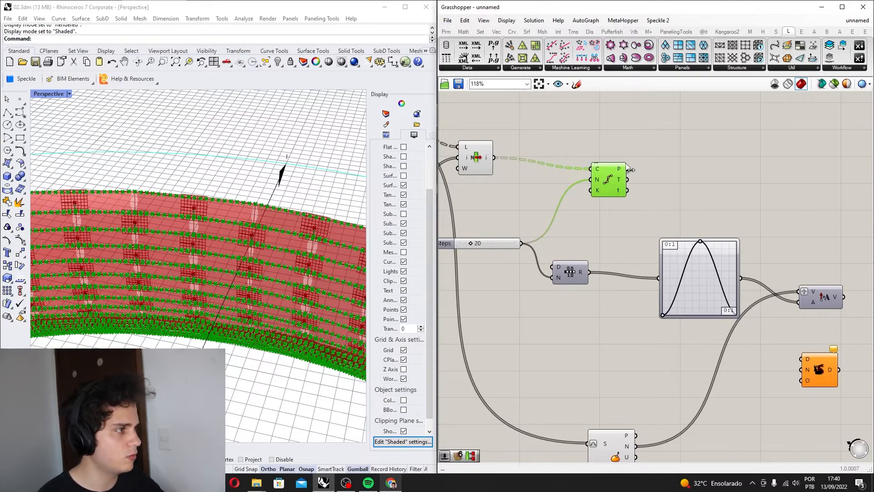
pyautogui.moveTo(624, 168)
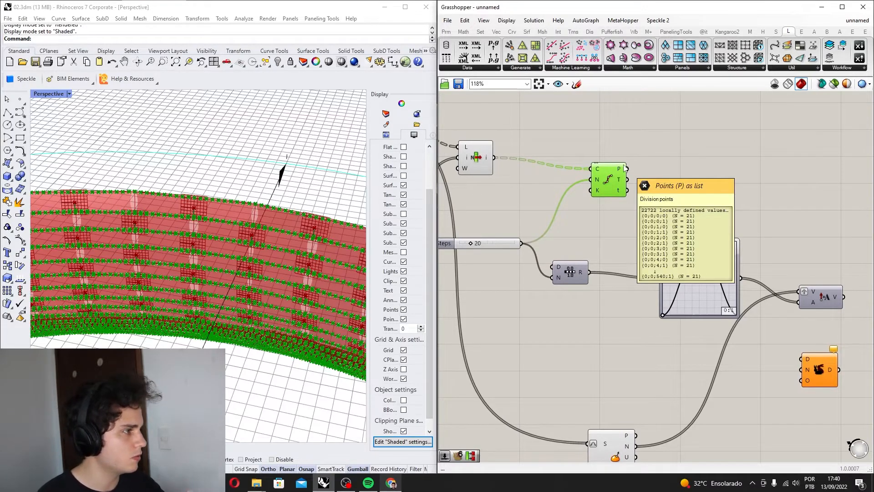
pyautogui.scroll(2, 764, 325)
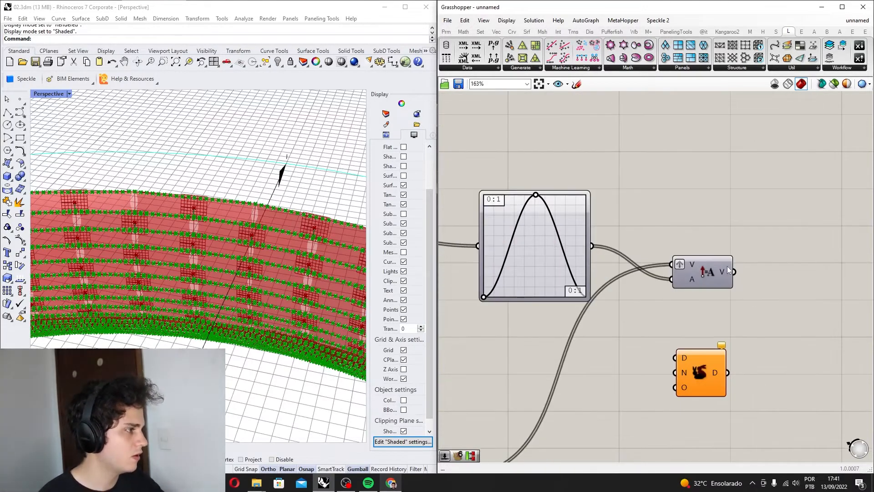
pyautogui.moveTo(728, 267)
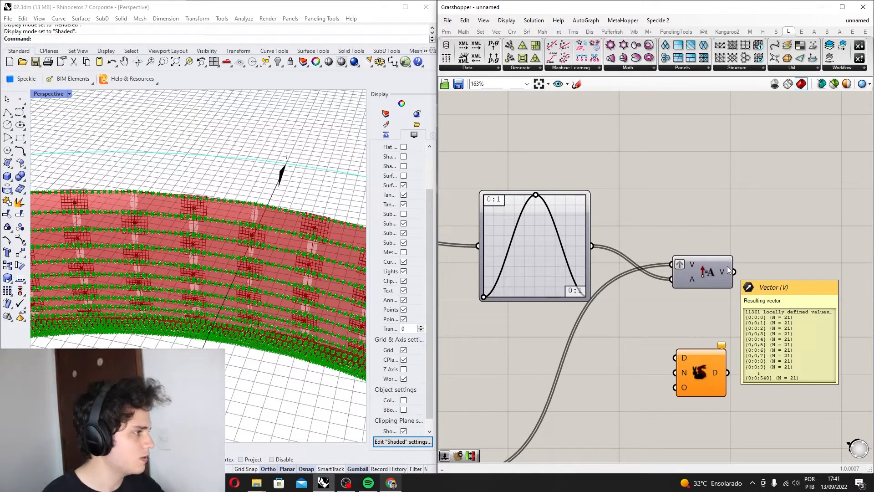
# - Move Duplicate Data to the right of Amplitude and connect Amplitude's V output to its D input
pyautogui.scroll(-3, 728, 266)
pyautogui.moveTo(712, 330); pyautogui.dragTo(742, 276)
pyautogui.scroll(4, 765, 289)
# - Create a number slider with value 2 beside the inputs of Duplicate Data
pyautogui.doubleClick(653, 335)
pyautogui.write('2')
pyautogui.press('Return')
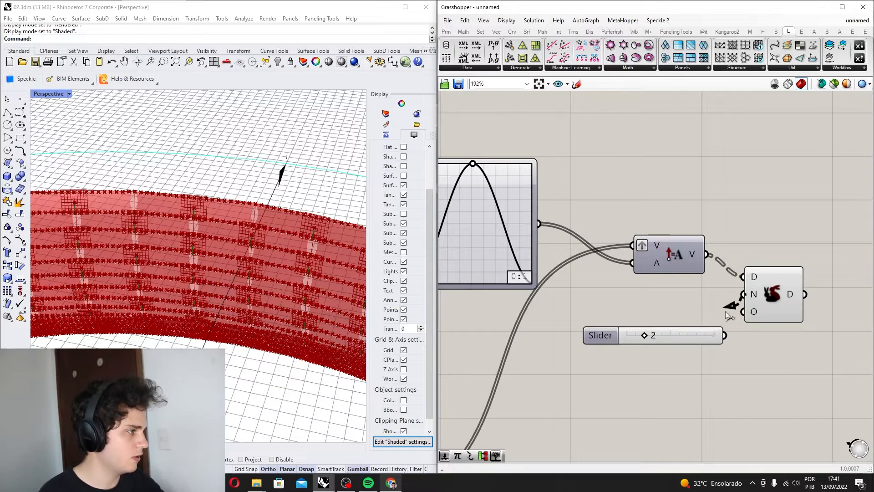
# - Connect the number slider with value 2 to Duplicate Data's N input and check the data structure of its output
pyautogui.moveTo(726, 312); pyautogui.dragTo(725, 335)
pyautogui.moveTo(762, 294); pyautogui.dragTo(670, 299, button='right')
pyautogui.scroll(2, 671, 299)
pyautogui.moveTo(712, 293)
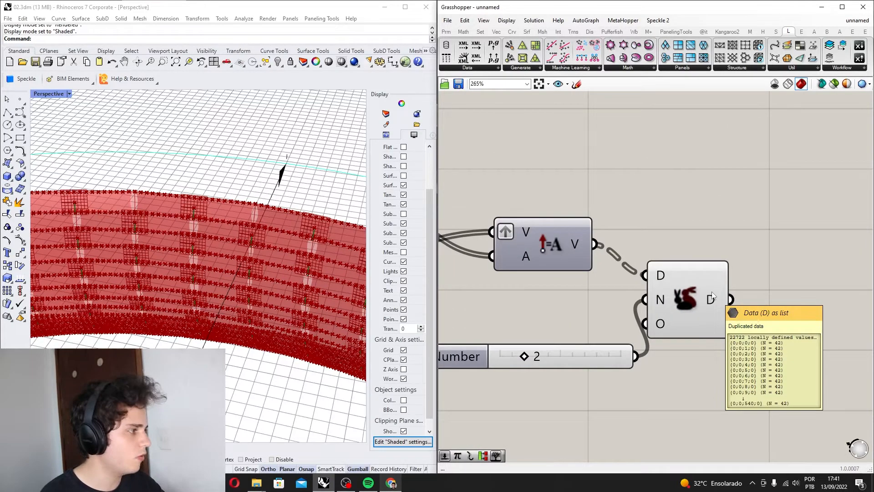
pyautogui.scroll(-2, 713, 296)
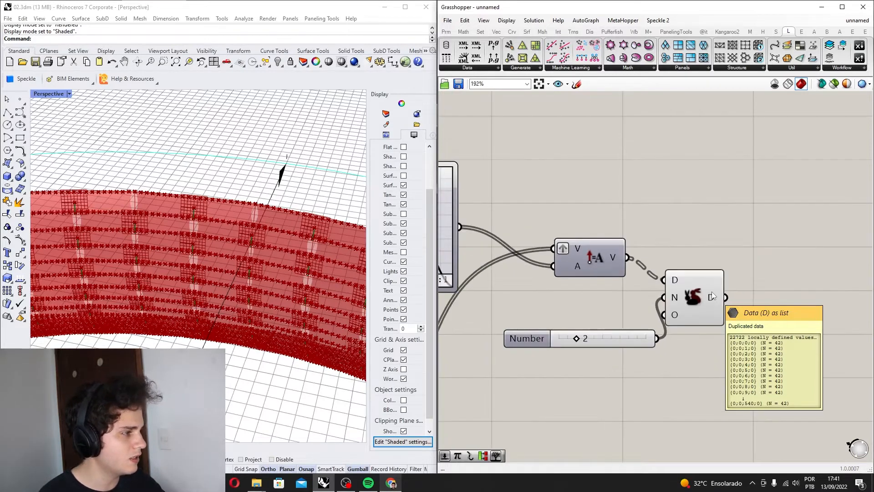
# - Add a Partition List component, feeding its S input from the Steps slider and its L input from Duplicate Data's output
pyautogui.doubleClick(772, 220)
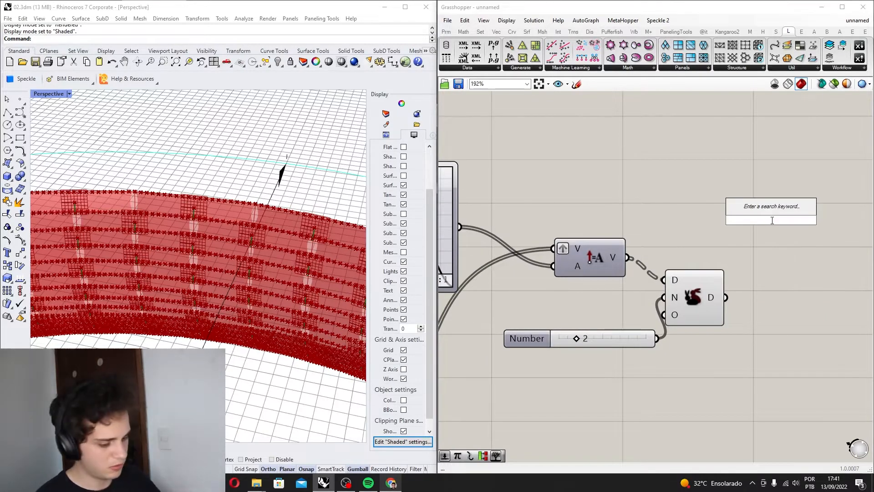
pyautogui.write('parti')
pyautogui.press('Return')
pyautogui.scroll(-2, 772, 219)
pyautogui.scroll(-4, 778, 217)
pyautogui.scroll(1, 591, 212)
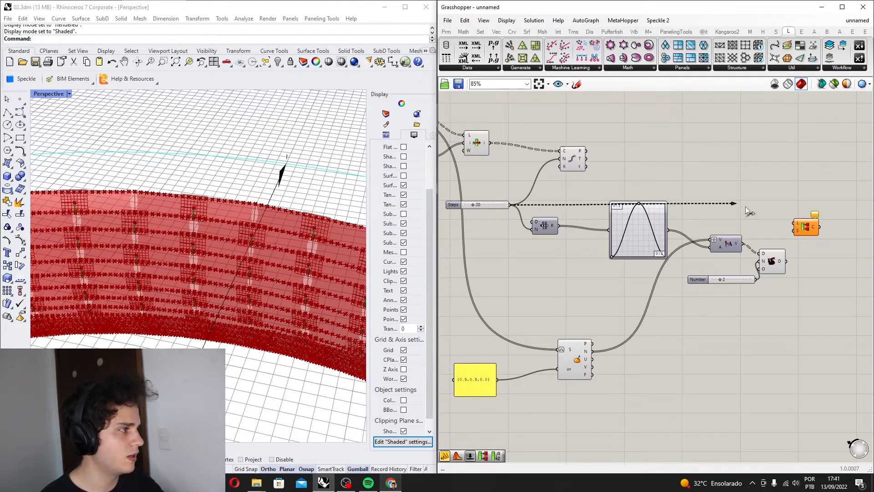
pyautogui.scroll(4, 774, 232)
pyautogui.moveTo(695, 275); pyautogui.dragTo(701, 225)
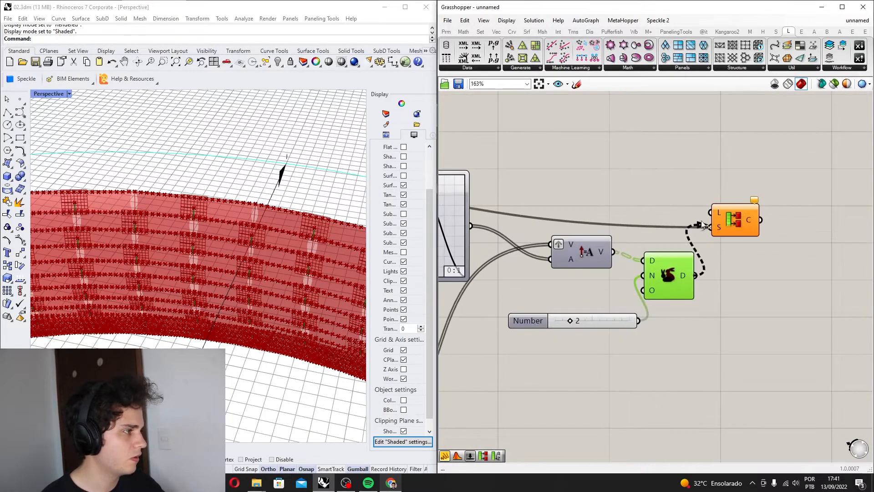
# - Give Partition List's S input the expression x+1, and move the component a little higher above Duplicate Data
pyautogui.rightClick(719, 229)
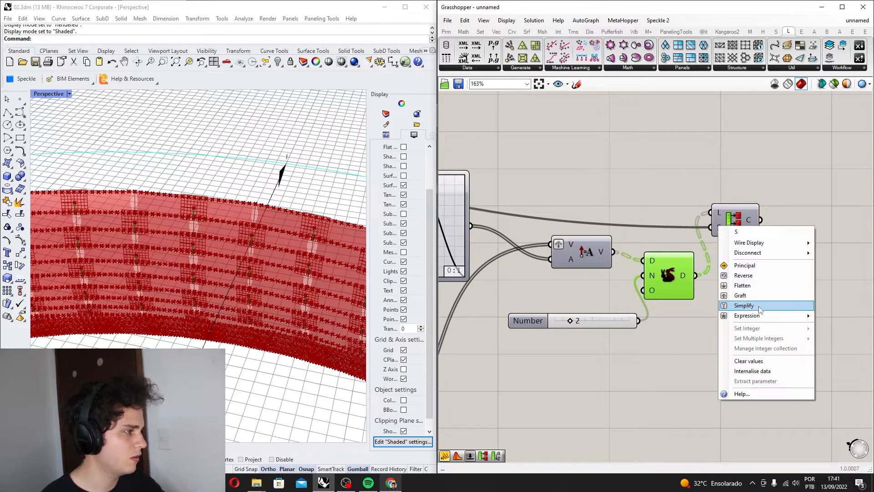
pyautogui.moveTo(760, 315)
pyautogui.write('x+1')
pyautogui.click(638, 338)
pyautogui.scroll(-3, 741, 224)
pyautogui.scroll(-1, 740, 224)
pyautogui.moveTo(545, 243); pyautogui.dragTo(572, 229, button='right')
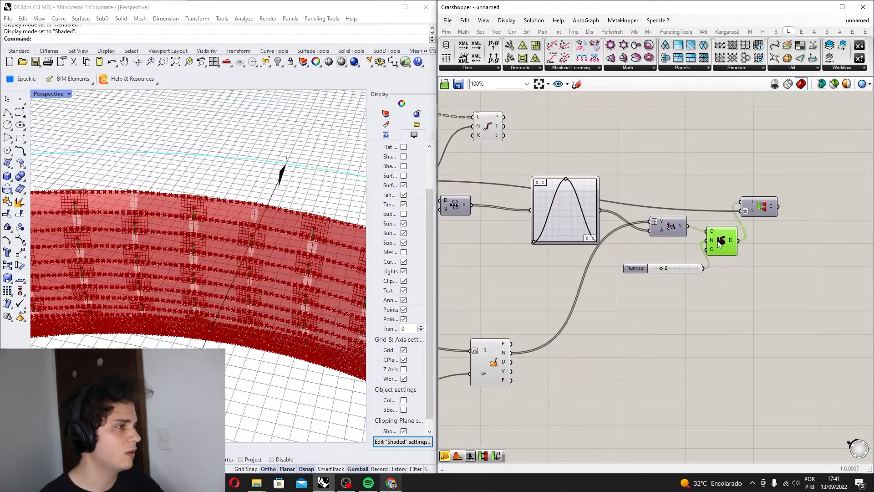
pyautogui.moveTo(770, 209); pyautogui.dragTo(771, 191)
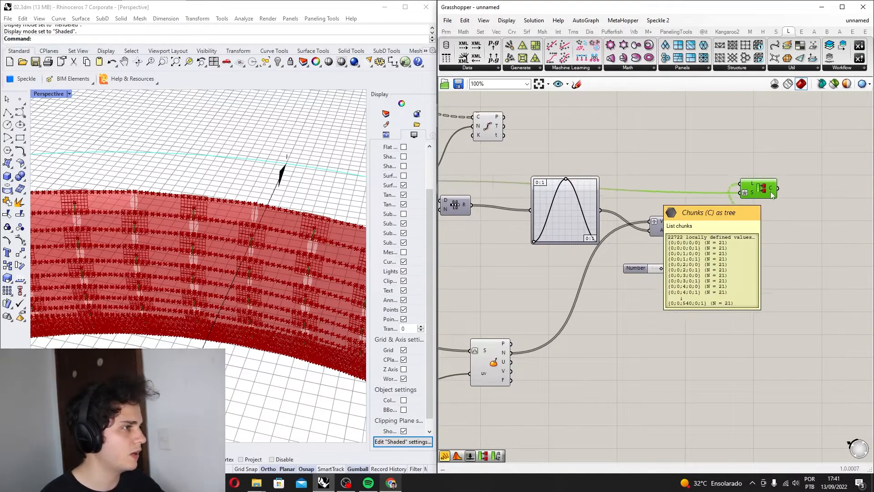
# - Add a Move component to the upper right of Partition List
pyautogui.scroll(-2, 770, 191)
pyautogui.doubleClick(691, 185)
pyautogui.write('move')
pyautogui.press('Return')
pyautogui.scroll(2, 662, 185)
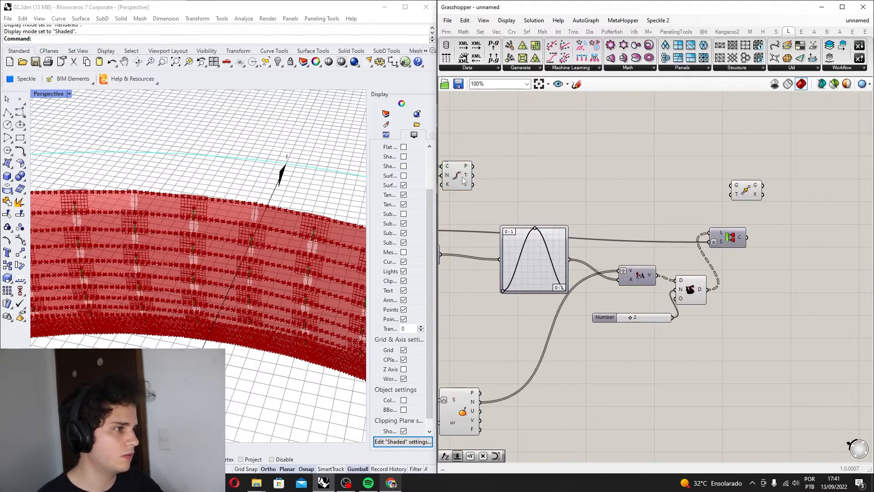
# - Connect Divide Curve's points to Move's G input and Partition List's chunks to its T input
pyautogui.click(463, 180)
pyautogui.scroll(2, 465, 173)
pyautogui.scroll(-3, 479, 166)
pyautogui.scroll(4, 692, 181)
pyautogui.moveTo(476, 164); pyautogui.dragTo(783, 177)
pyautogui.moveTo(759, 204); pyautogui.dragTo(764, 178)
# - Examine the moved points along the panel edges of the torus surface in the Perspective view
pyautogui.scroll(-5, 274, 209)
pyautogui.moveTo(274, 209); pyautogui.dragTo(244, 247, button='right')
pyautogui.scroll(-5, 296, 210)
pyautogui.scroll(5, 201, 185)
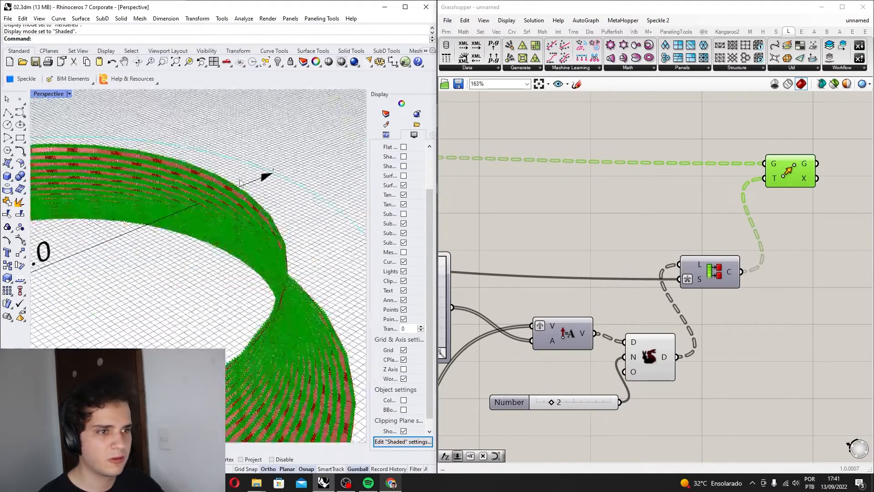
pyautogui.scroll(-5, 182, 173)
pyautogui.scroll(5, 179, 165)
pyautogui.scroll(3, 179, 165)
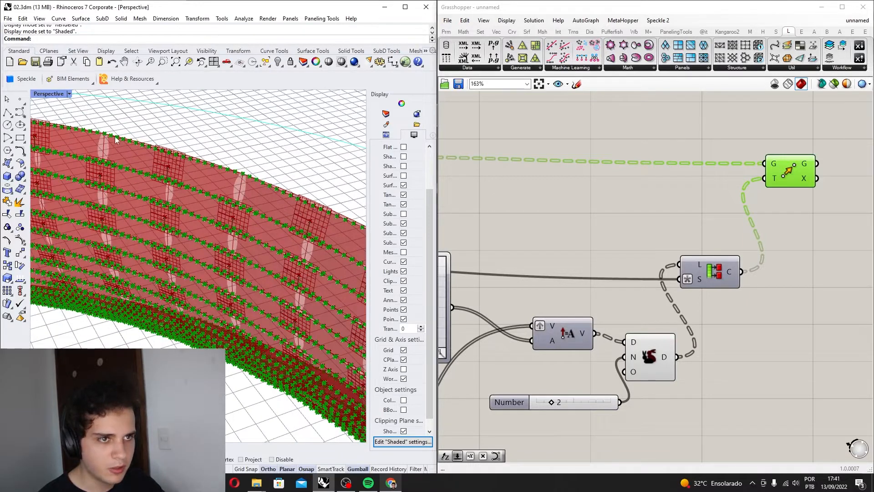
pyautogui.scroll(-5, 128, 146)
# - Add a Multiplication component and place it just below and to the right of Duplicate Data
pyautogui.moveTo(629, 317); pyautogui.dragTo(589, 262, button='right')
pyautogui.scroll(-5, 590, 265)
pyautogui.scroll(3, 594, 325)
pyautogui.moveTo(594, 325); pyautogui.dragTo(652, 304, button='right')
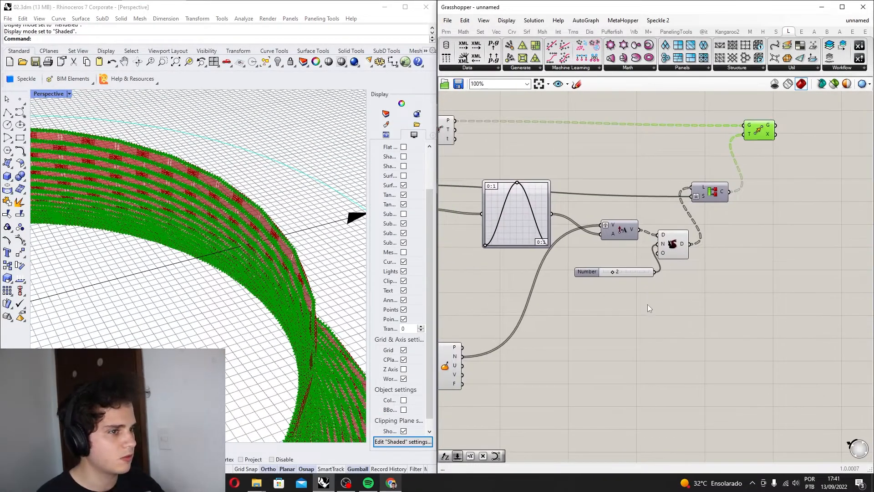
pyautogui.doubleClick(685, 315)
pyautogui.write('mul')
pyautogui.press('Up')
pyautogui.press('Up')
pyautogui.press('Return')
pyautogui.scroll(3, 683, 314)
pyautogui.moveTo(683, 314); pyautogui.dragTo(717, 255)
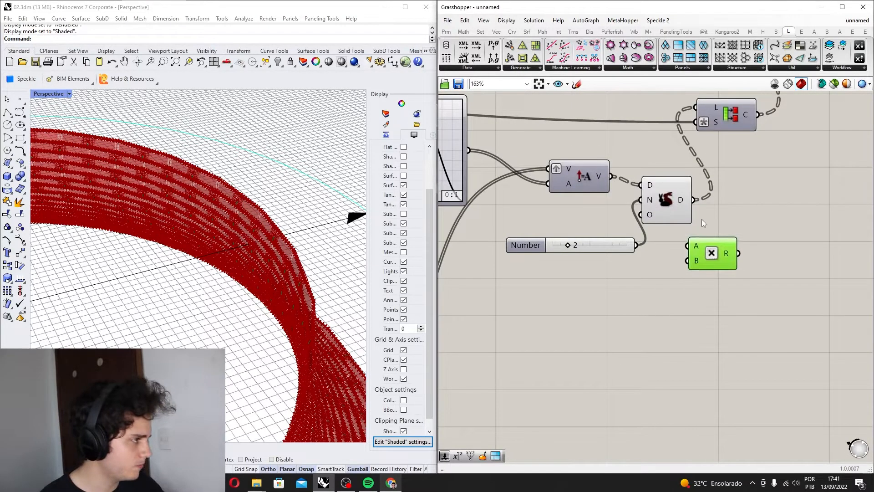
# - Connect Duplicate Data's output to the A input of Multiplication
pyautogui.scroll(3, 704, 223)
pyautogui.moveTo(687, 192); pyautogui.dragTo(697, 235)
pyautogui.scroll(-2, 703, 270)
pyautogui.click(738, 130)
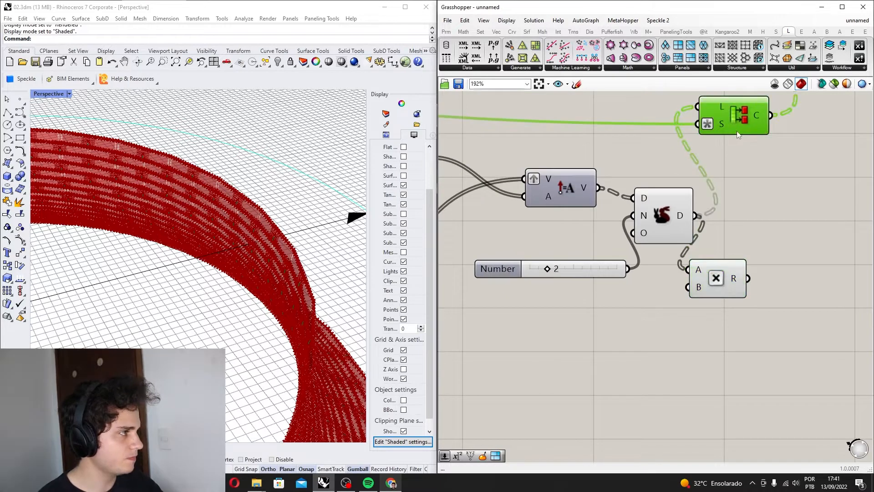
# - Multiply the duplicated vectors by a new slider with value 10 and feed the product into Partition List's L input
pyautogui.scroll(-1, 656, 323)
pyautogui.moveTo(642, 353); pyautogui.dragTo(684, 275, button='right')
pyautogui.doubleClick(684, 275)
pyautogui.write('10')
pyautogui.press('Return')
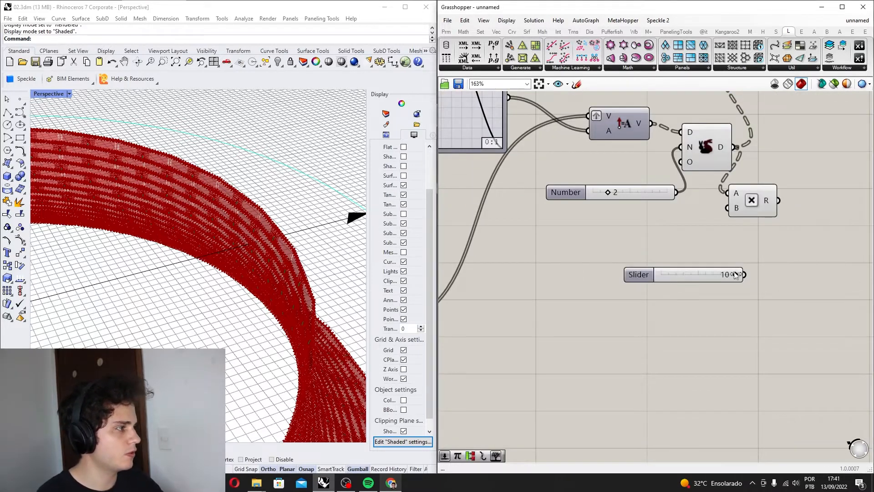
pyautogui.moveTo(716, 216); pyautogui.dragTo(727, 208)
pyautogui.scroll(-3, 727, 208)
pyautogui.click(662, 221)
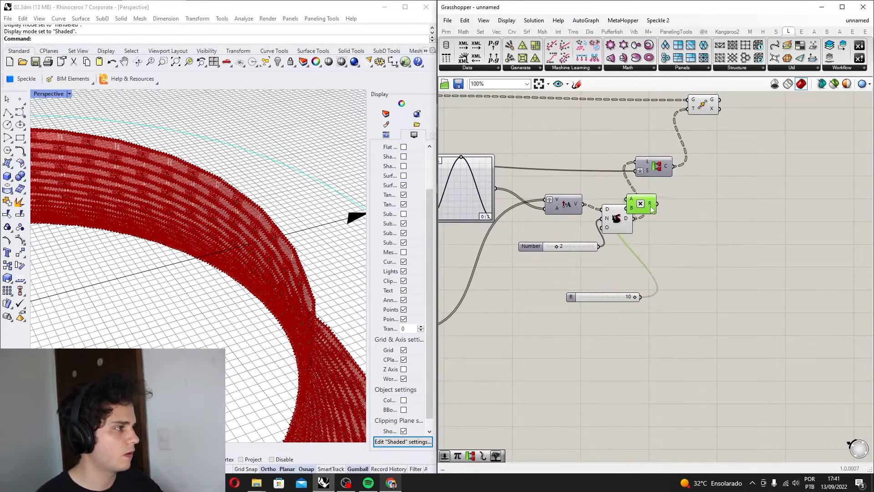
pyautogui.moveTo(666, 221); pyautogui.dragTo(661, 203)
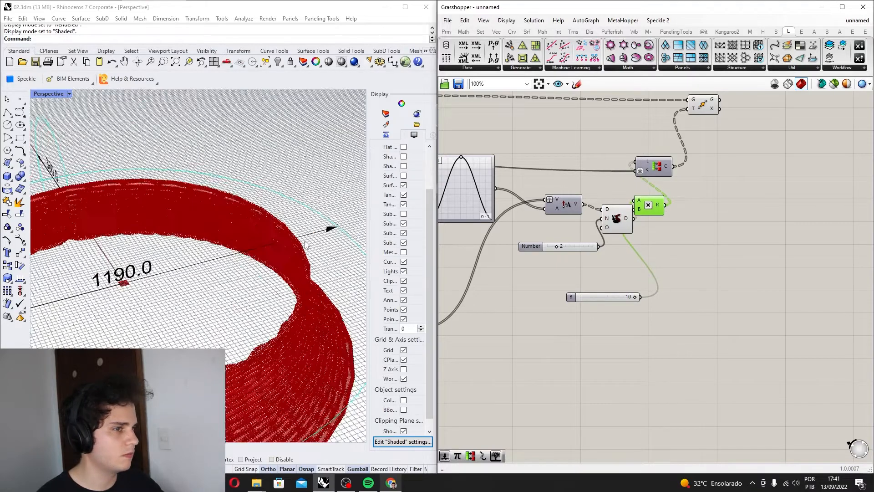
# - Highlight the Move component's points and examine the resulting waves around the torus opening from several sides
pyautogui.click(700, 104)
pyautogui.scroll(-5, 279, 264)
pyautogui.scroll(4, 289, 202)
pyautogui.moveTo(279, 264); pyautogui.dragTo(289, 210, button='right')
pyautogui.scroll(-4, 289, 199)
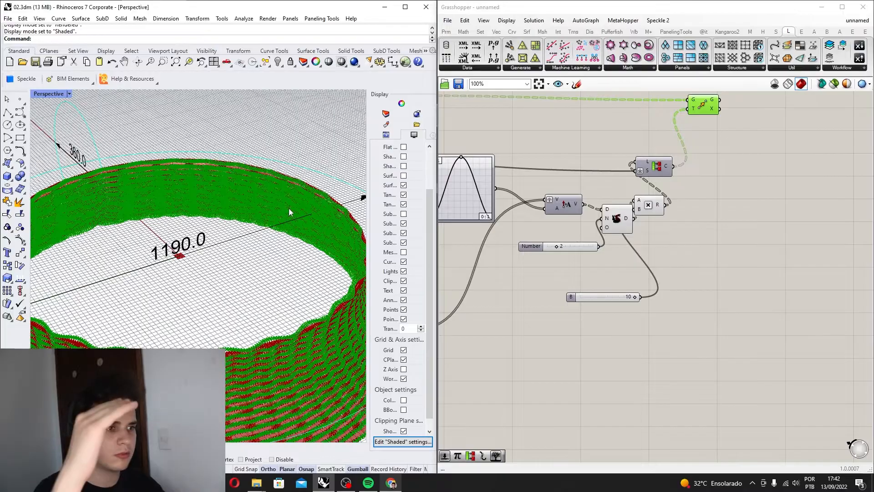
pyautogui.scroll(-5, 289, 208)
pyautogui.scroll(-4, 285, 256)
pyautogui.moveTo(285, 256); pyautogui.dragTo(154, 211, button='right')
pyautogui.scroll(6, 236, 223)
pyautogui.scroll(5, 236, 223)
pyautogui.scroll(-7, 153, 211)
pyautogui.scroll(6, 154, 211)
pyautogui.scroll(-5, 154, 212)
pyautogui.moveTo(321, 214); pyautogui.dragTo(304, 215, button='right')
pyautogui.scroll(6, 155, 187)
pyautogui.scroll(-5, 155, 186)
pyautogui.moveTo(157, 188); pyautogui.dragTo(238, 187, button='right')
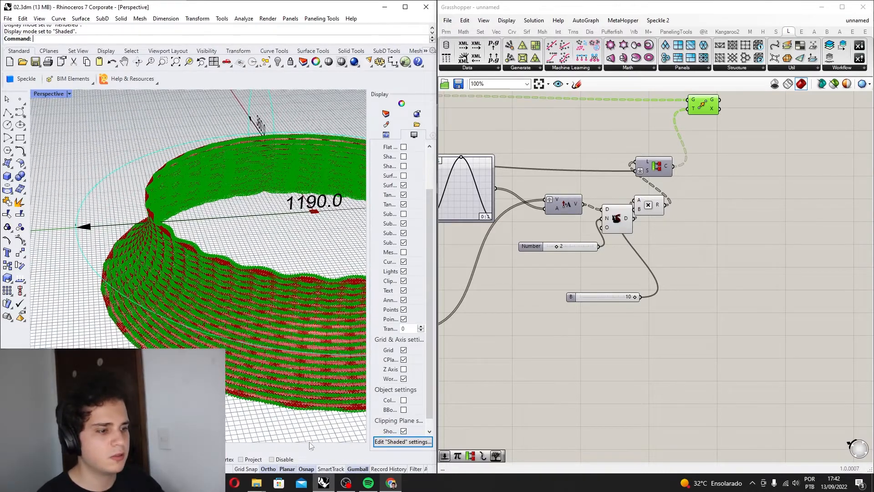
# - Switch to Chrome and browse the Messe Basel New Hall gallery to photo 38 to study the round ceiling opening
pyautogui.click(390, 485)
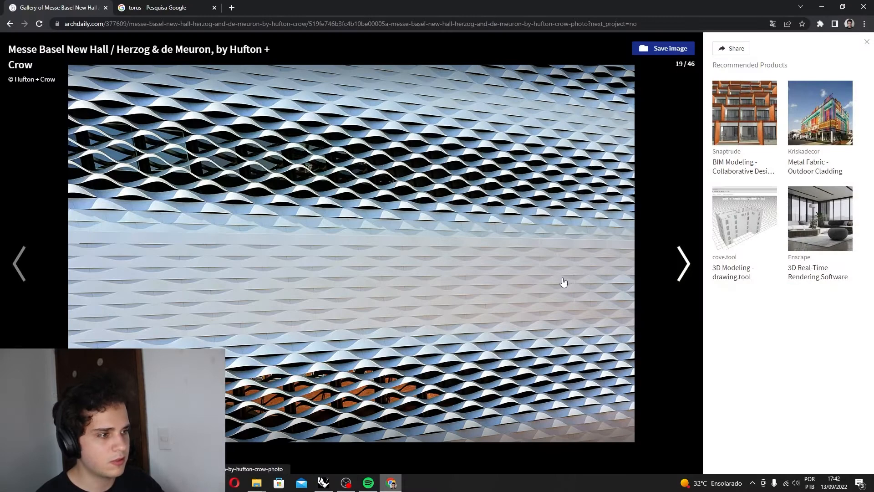
pyautogui.click(632, 267)
pyautogui.click(632, 268)
pyautogui.click(632, 267)
pyautogui.click(632, 268)
pyautogui.click(633, 268)
pyautogui.click(634, 268)
pyautogui.click(633, 267)
pyautogui.click(634, 267)
pyautogui.click(633, 267)
pyautogui.click(633, 267)
pyautogui.click(633, 268)
pyautogui.click(633, 268)
pyautogui.click(633, 268)
pyautogui.click(633, 267)
pyautogui.click(633, 267)
pyautogui.click(633, 268)
pyautogui.click(633, 268)
pyautogui.click(633, 267)
pyautogui.click(633, 268)
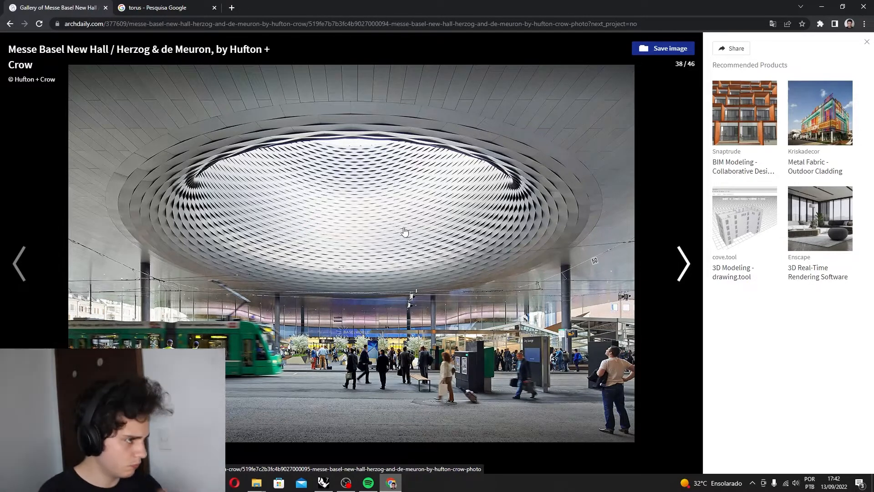
pyautogui.click(829, 5)
# - Add a Deconstruct point component below the surface evaluation component and connect the evaluated points to its P input
pyautogui.scroll(2, 671, 212)
pyautogui.moveTo(560, 268); pyautogui.dragTo(551, 257)
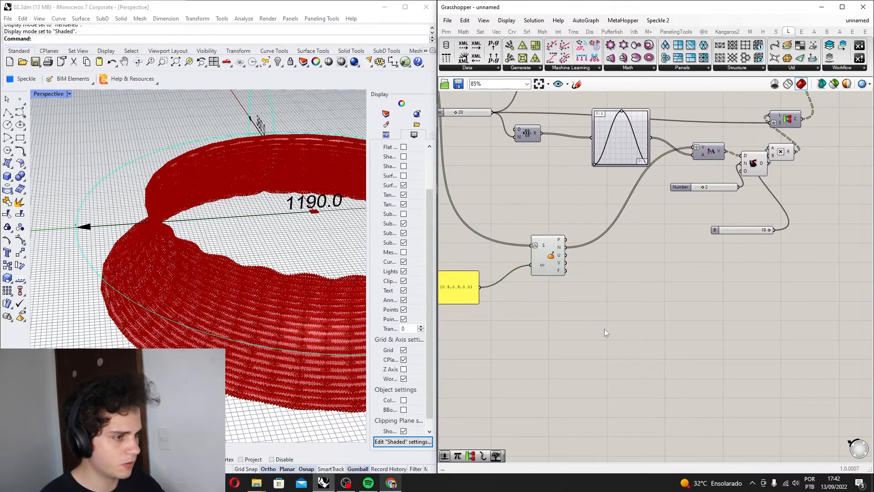
pyautogui.doubleClick(605, 330)
pyautogui.write('deconst')
pyautogui.press('Return')
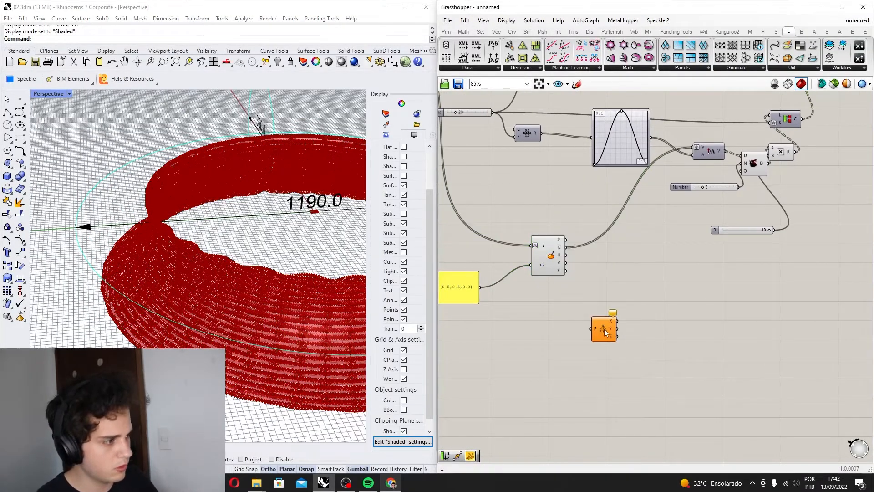
pyautogui.scroll(3, 605, 329)
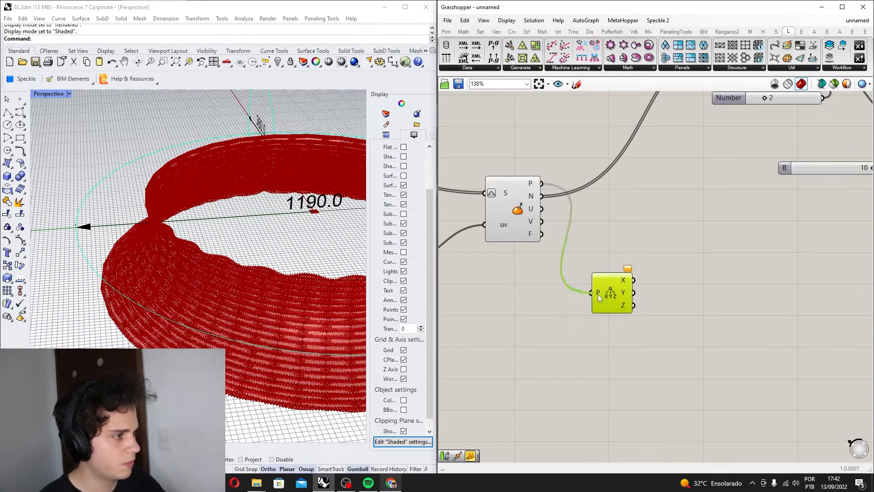
# - Add a Remap Numbers component to the right of Deconstruct and connect the points' Z output to its V input
pyautogui.moveTo(660, 344); pyautogui.dragTo(558, 335, button='right')
pyautogui.doubleClick(558, 335)
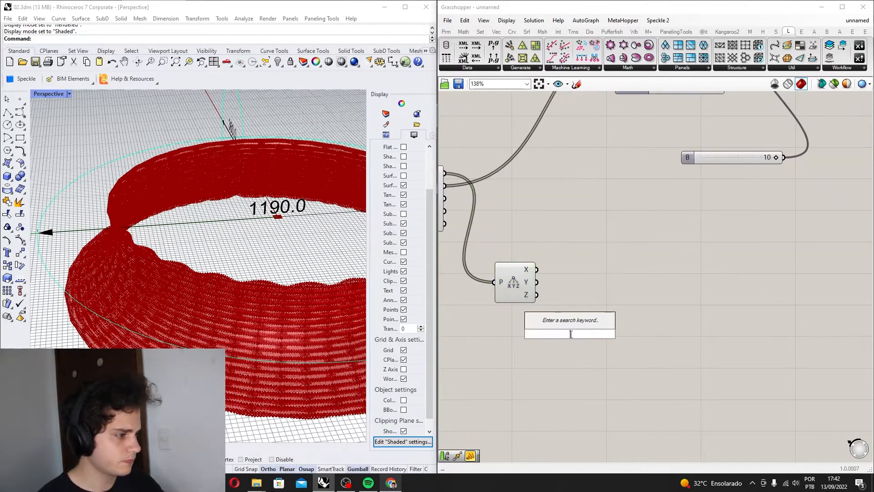
pyautogui.write('remap')
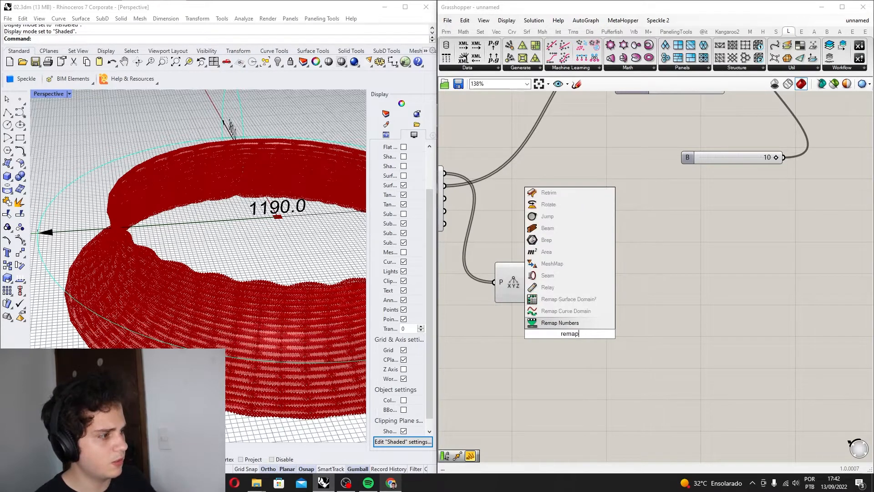
pyautogui.press('Return')
pyautogui.moveTo(571, 337); pyautogui.dragTo(591, 309)
pyautogui.scroll(2, 528, 300)
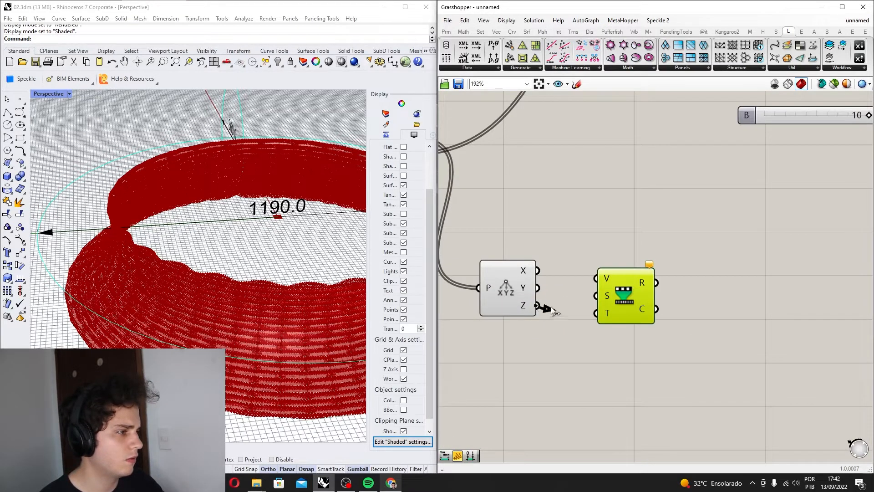
pyautogui.moveTo(627, 284); pyautogui.dragTo(710, 300)
pyautogui.scroll(-2, 715, 312)
pyautogui.scroll(1, 716, 312)
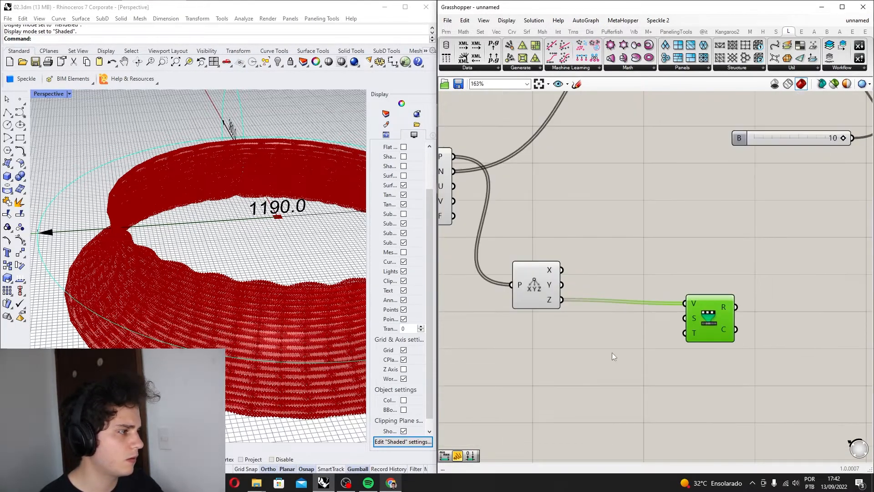
pyautogui.doubleClick(612, 353)
pyautogui.write('constr')
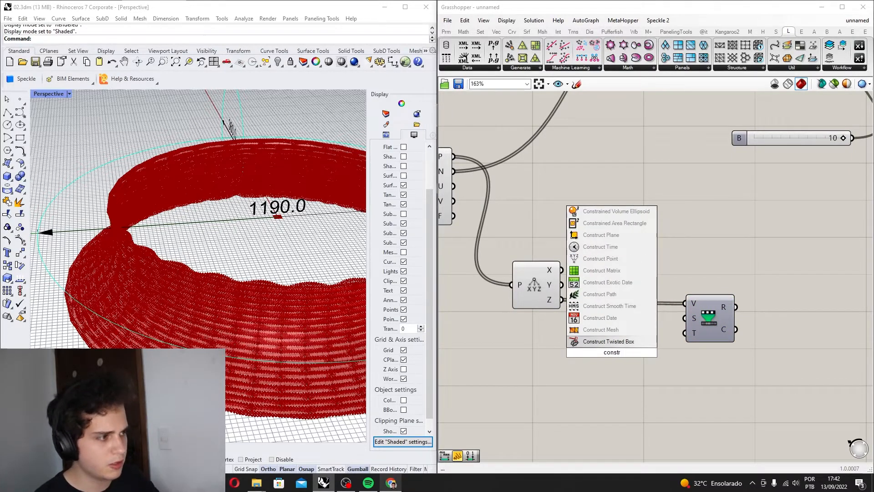
pyautogui.press('Escape')
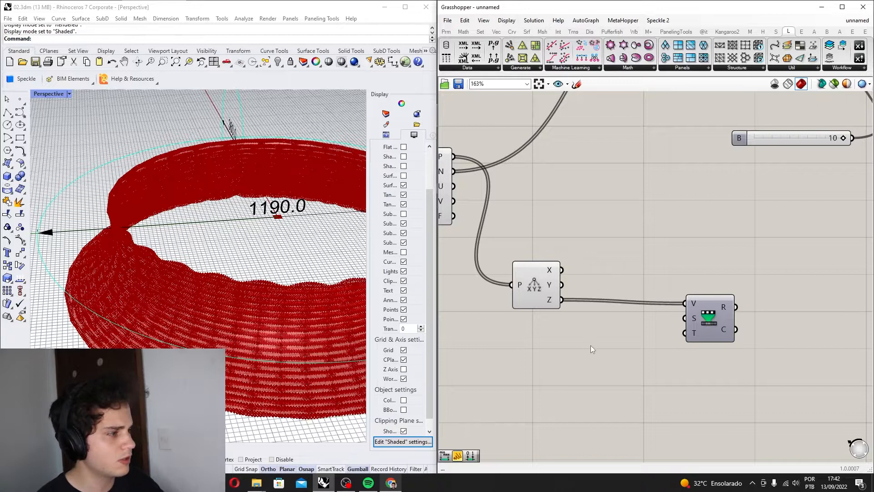
# - Examine how the wavy point rows run over the height of the torus opening, from the side and close up
pyautogui.scroll(-3, 588, 345)
pyautogui.moveTo(588, 346); pyautogui.dragTo(588, 316, button='right')
pyautogui.scroll(2, 588, 316)
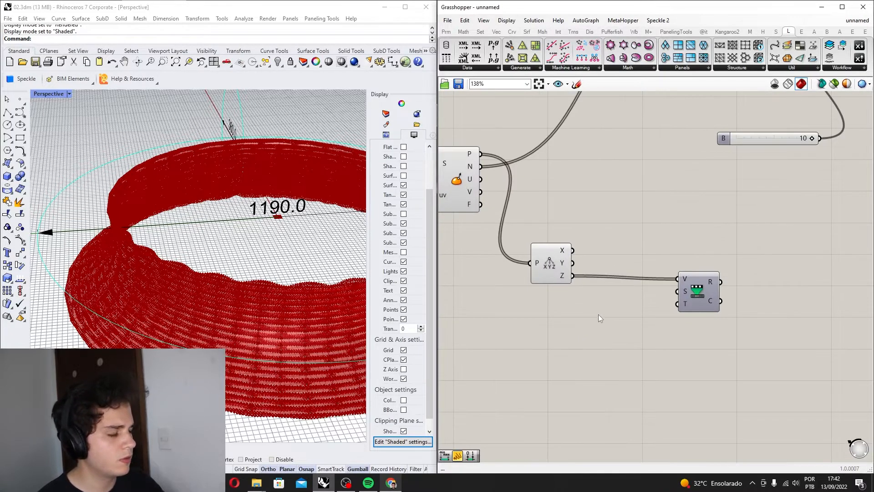
pyautogui.scroll(-2, 628, 313)
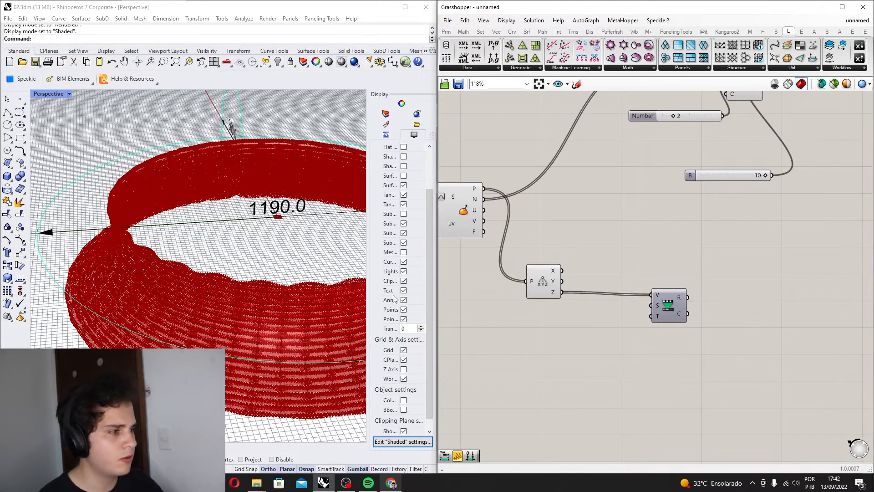
pyautogui.scroll(3, 550, 309)
pyautogui.scroll(-6, 120, 199)
pyautogui.moveTo(176, 248); pyautogui.dragTo(187, 213, button='right')
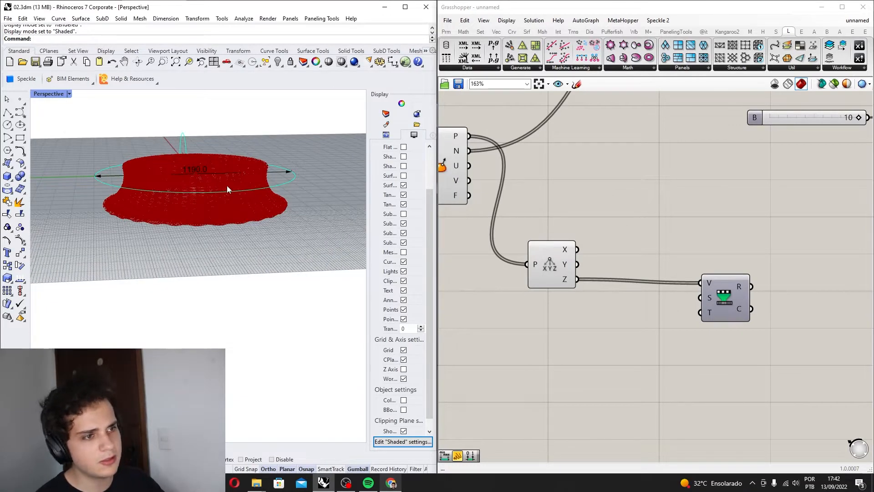
pyautogui.moveTo(227, 190); pyautogui.dragTo(267, 211, button='right')
pyautogui.scroll(6, 300, 252)
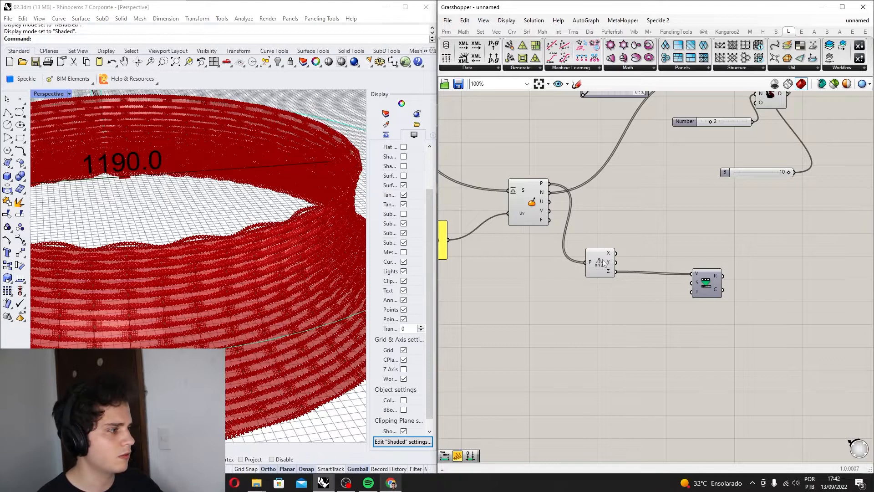
# - Add a Construct Domain component below Remap Numbers and connect its I output to the T input
pyautogui.scroll(2, 632, 343)
pyautogui.doubleClick(632, 344)
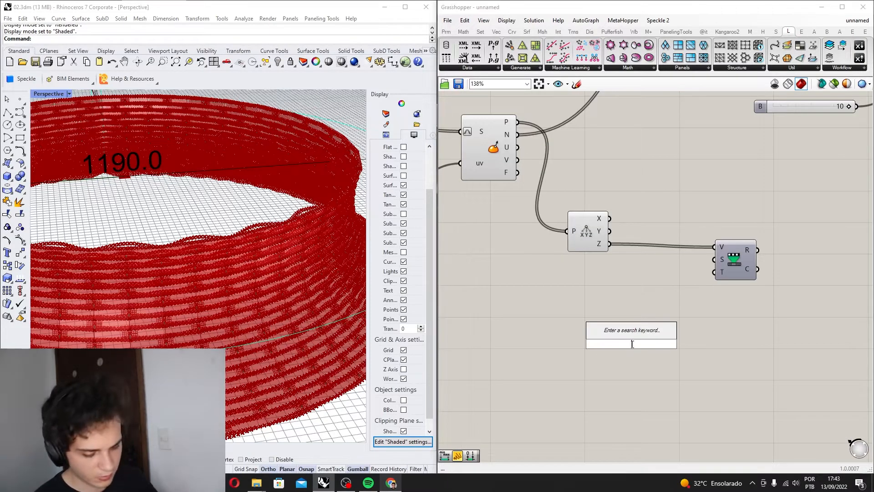
pyautogui.write('construct doma')
pyautogui.press('Return')
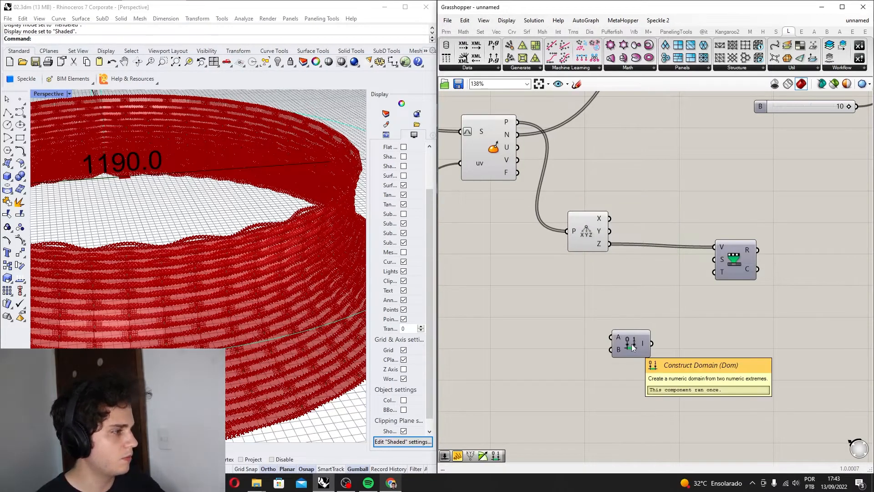
pyautogui.scroll(2, 661, 348)
pyautogui.scroll(-2, 686, 262)
# - Add number sliders of 0.5 and 5 and connect them to Construct Domain's A and B inputs
pyautogui.doubleClick(578, 292)
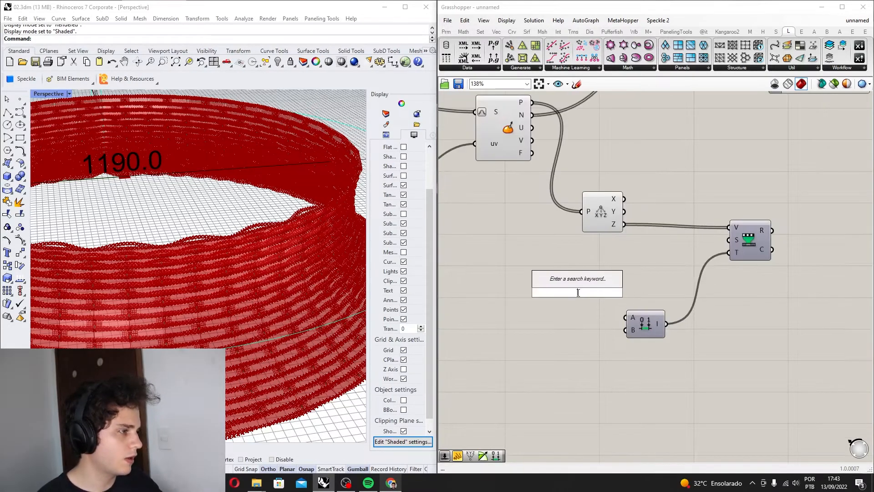
pyautogui.write('0.5')
pyautogui.press('Return')
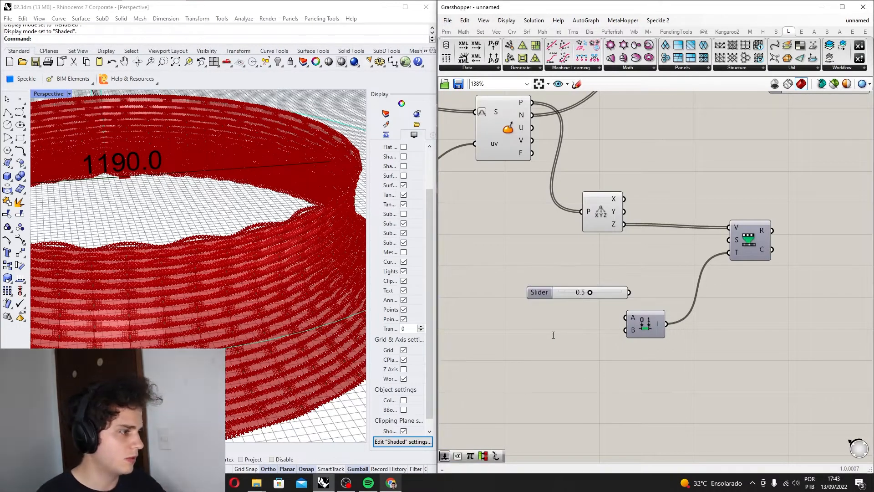
pyautogui.doubleClick(552, 335)
pyautogui.write('5')
pyautogui.press('Return')
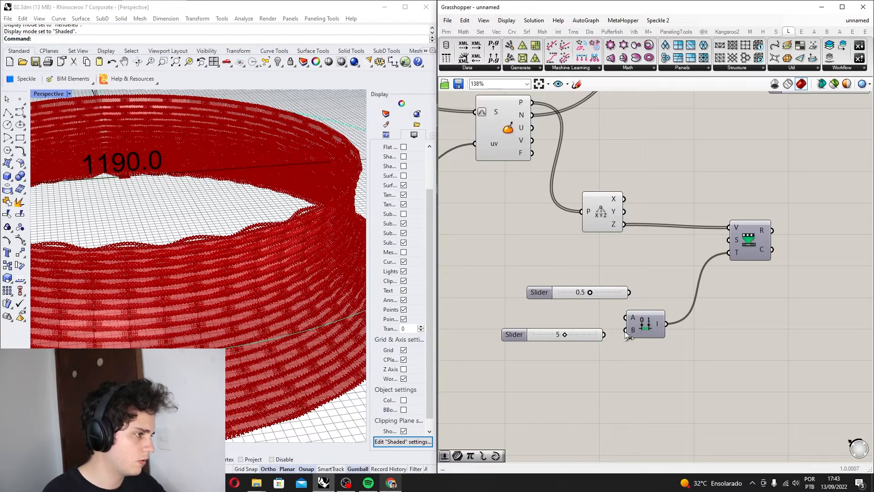
pyautogui.moveTo(631, 318); pyautogui.dragTo(630, 318)
pyautogui.scroll(2, 643, 319)
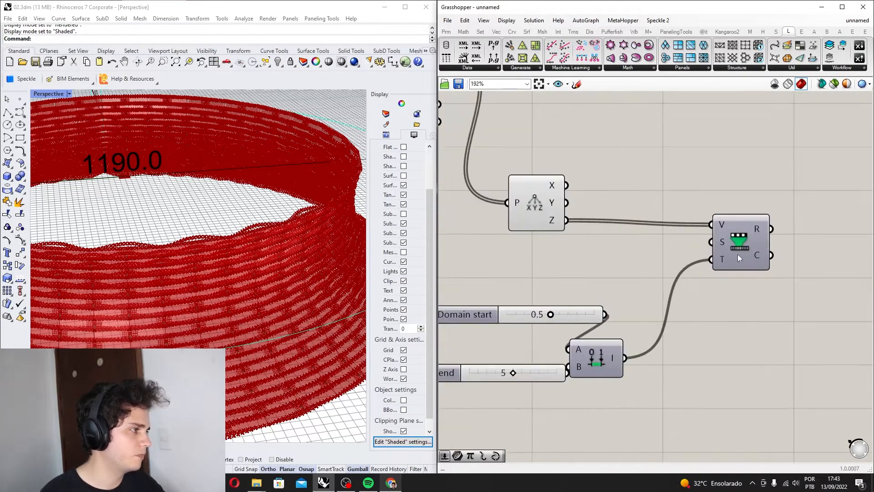
# - Add a Bounds component, feed it the points' Z values, and connect its output to Remap Numbers' S input
pyautogui.scroll(-2, 723, 238)
pyautogui.scroll(3, 665, 227)
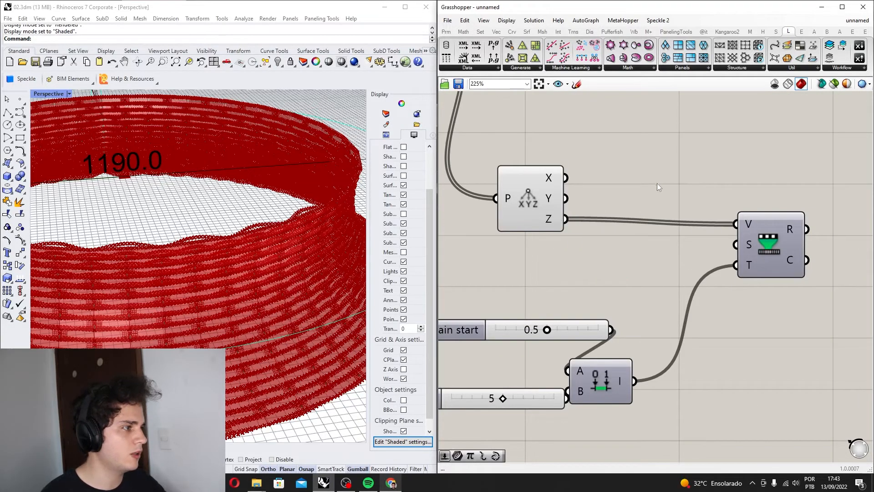
pyautogui.scroll(1, 573, 199)
pyautogui.moveTo(557, 224)
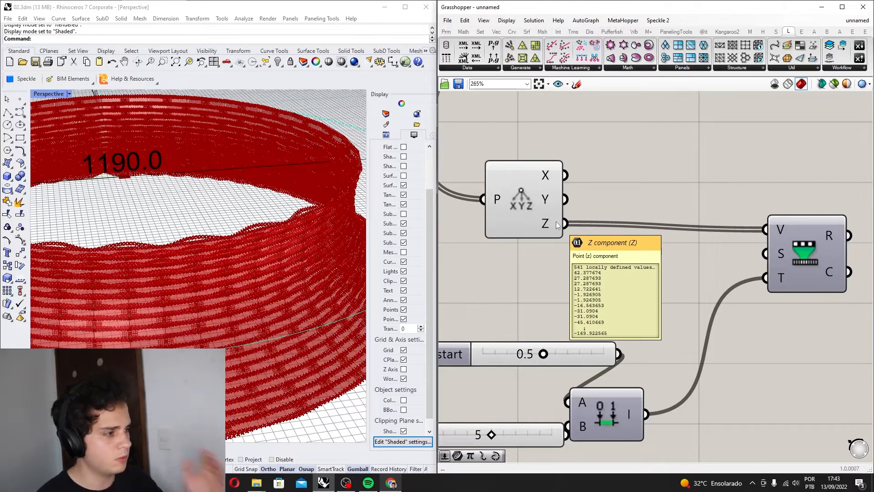
pyautogui.doubleClick(646, 160)
pyautogui.write('bounds')
pyautogui.press('Return')
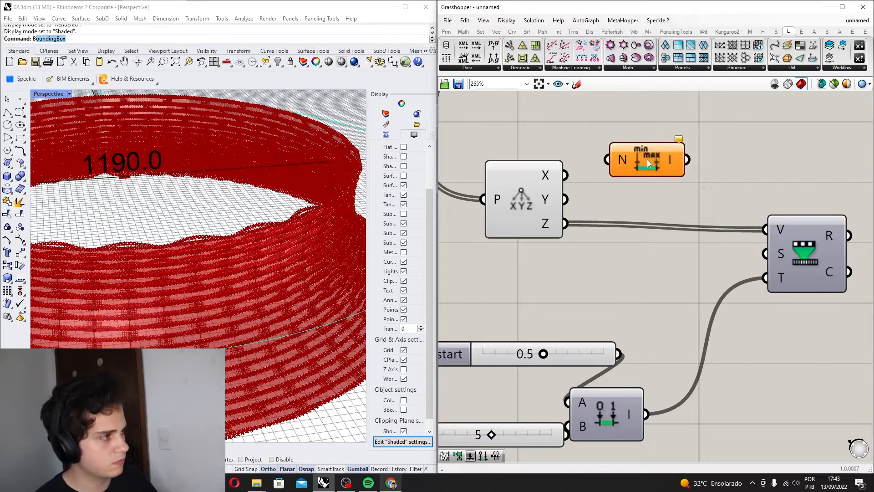
pyautogui.moveTo(610, 160); pyautogui.dragTo(565, 223)
pyautogui.moveTo(636, 171); pyautogui.dragTo(617, 262)
pyautogui.moveTo(668, 250); pyautogui.dragTo(768, 254)
pyautogui.moveTo(779, 253); pyautogui.dragTo(606, 268, button='right')
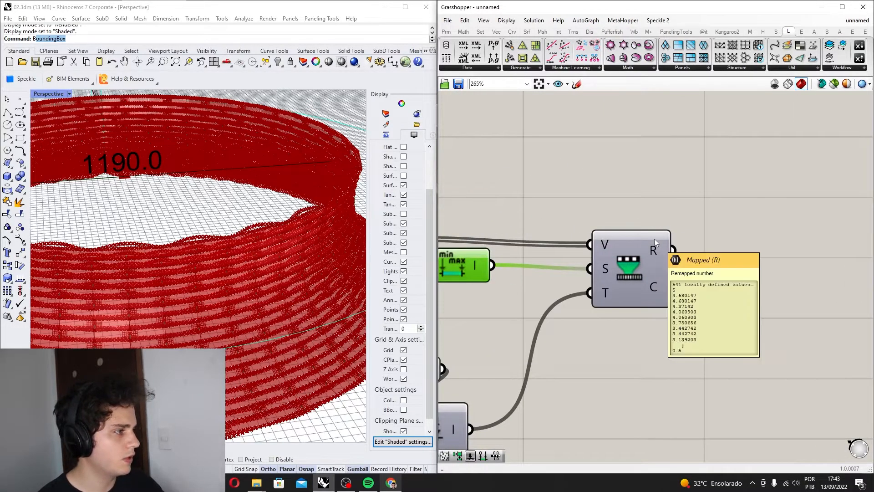
# - Move the Multiplication component clear of the Duplicate Data component it overlaps
pyautogui.scroll(-3, 654, 239)
pyautogui.moveTo(651, 339); pyautogui.dragTo(506, 269)
pyautogui.scroll(1, 569, 287)
pyautogui.moveTo(675, 365); pyautogui.dragTo(582, 291)
pyautogui.click(669, 246)
pyautogui.scroll(1, 712, 207)
pyautogui.scroll(-1, 698, 163)
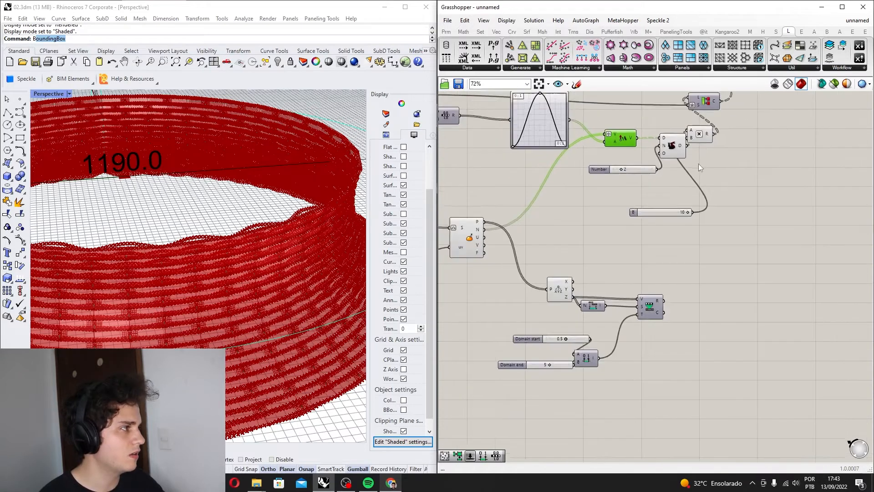
pyautogui.scroll(1, 710, 182)
pyautogui.scroll(-2, 690, 146)
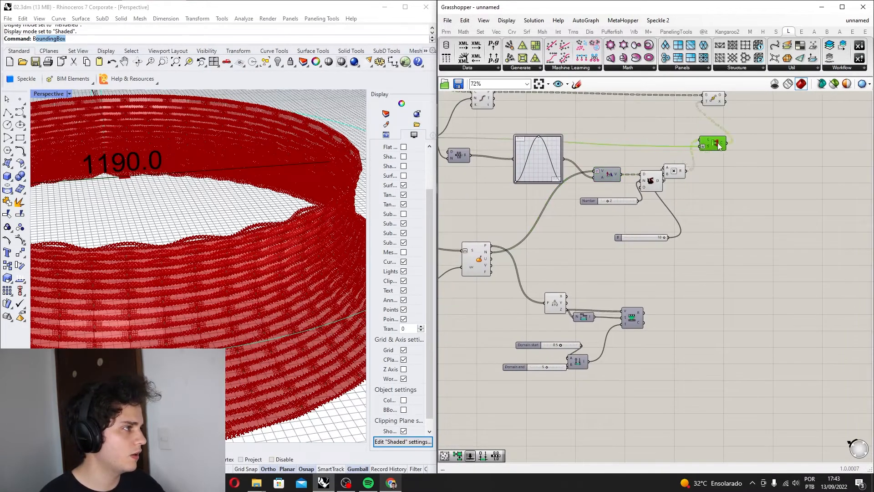
pyautogui.scroll(4, 719, 145)
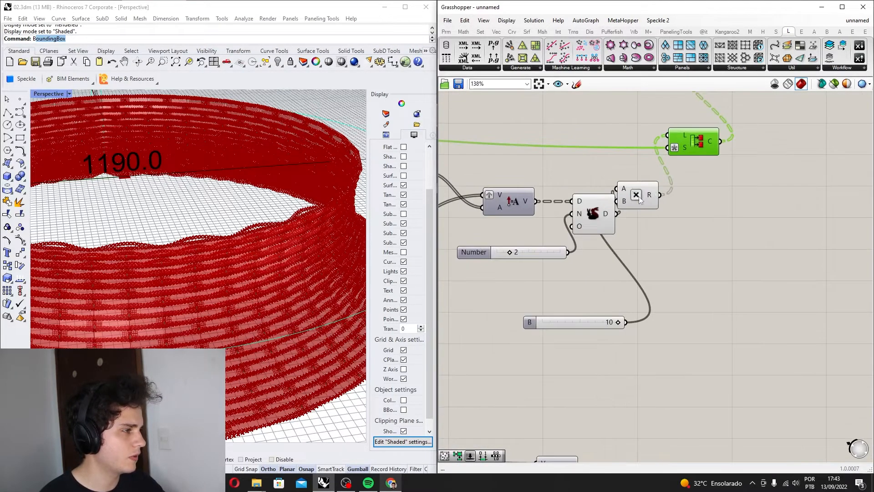
pyautogui.moveTo(639, 200); pyautogui.dragTo(667, 228)
# - Move the height-remapping components up towards Multiplication and delete the slider of 10 feeding its B input
pyautogui.scroll(-2, 728, 247)
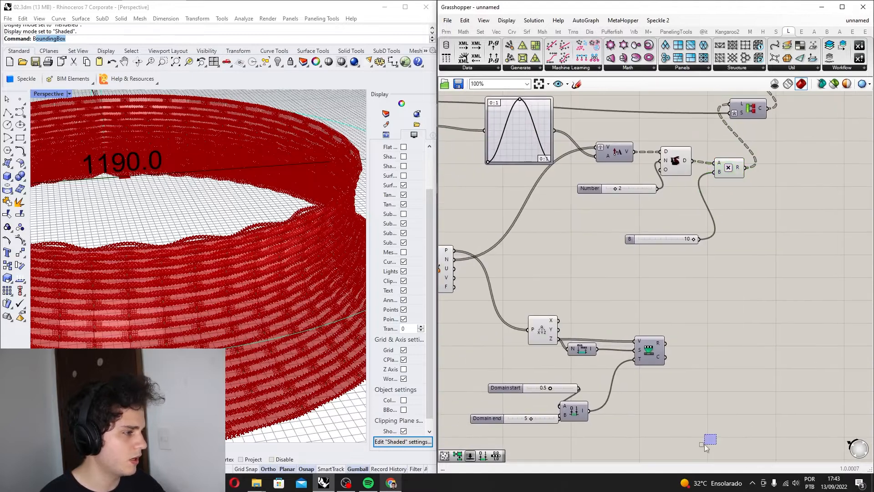
pyautogui.moveTo(706, 446); pyautogui.dragTo(592, 343)
pyautogui.moveTo(650, 357); pyautogui.dragTo(662, 322)
pyautogui.click(755, 277)
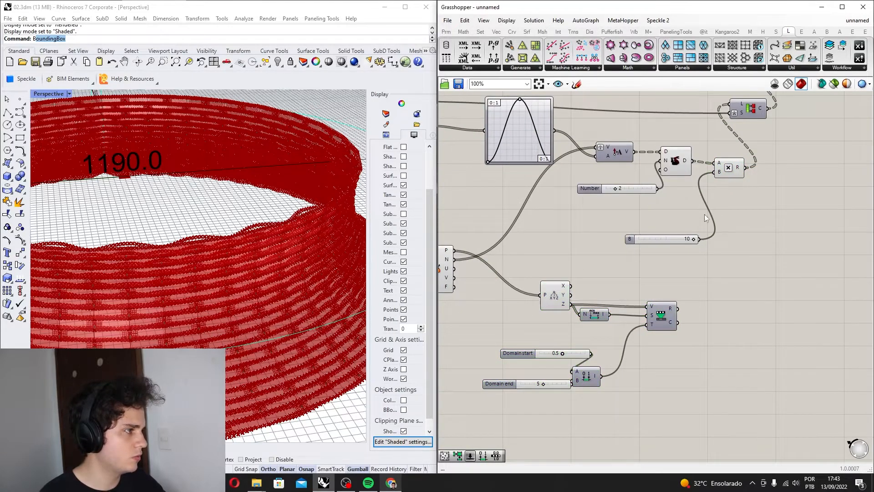
pyautogui.press('Delete')
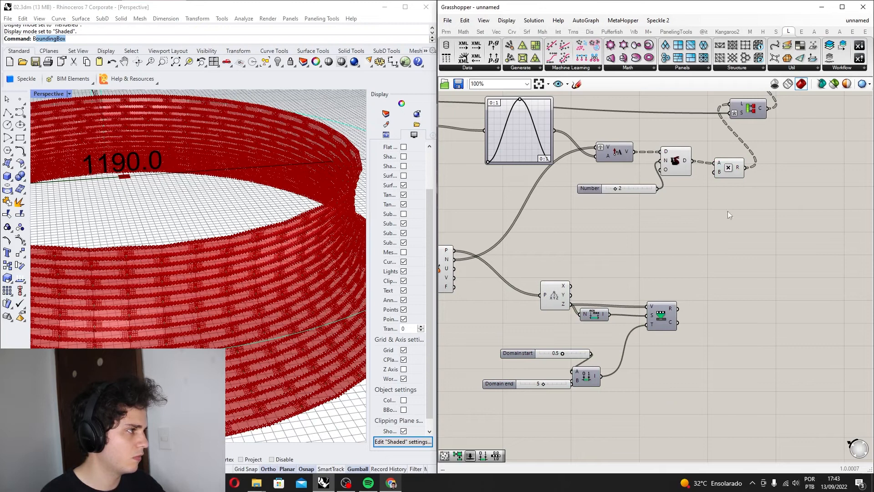
# - Add a Param Viewer above Remap Numbers and connect Duplicate Data's output to it
pyautogui.moveTo(675, 310)
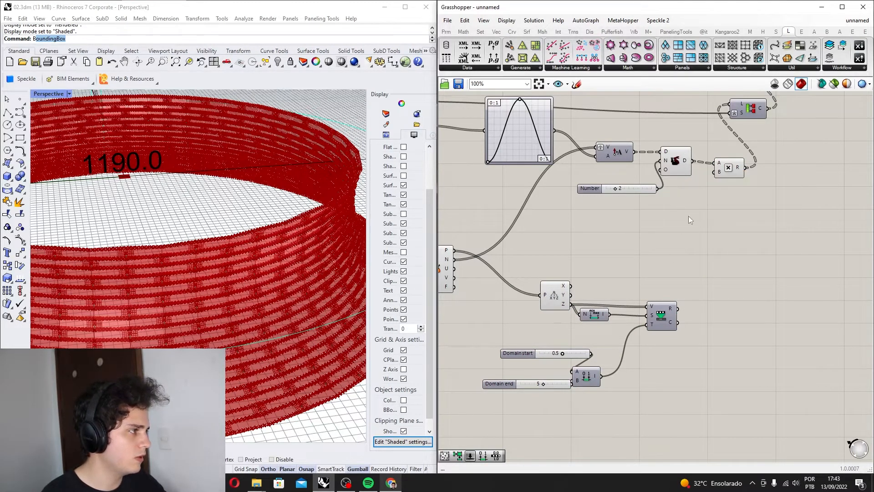
pyautogui.doubleClick(680, 265)
pyautogui.write('panel')
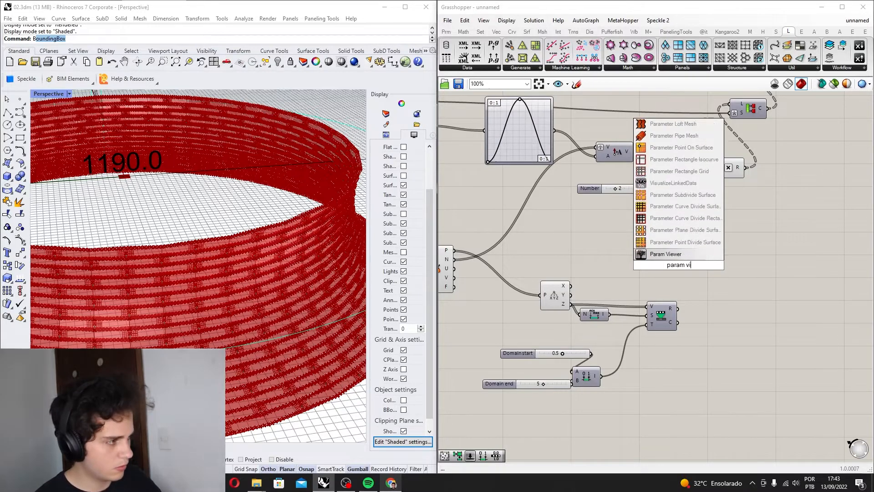
pyautogui.press('Return')
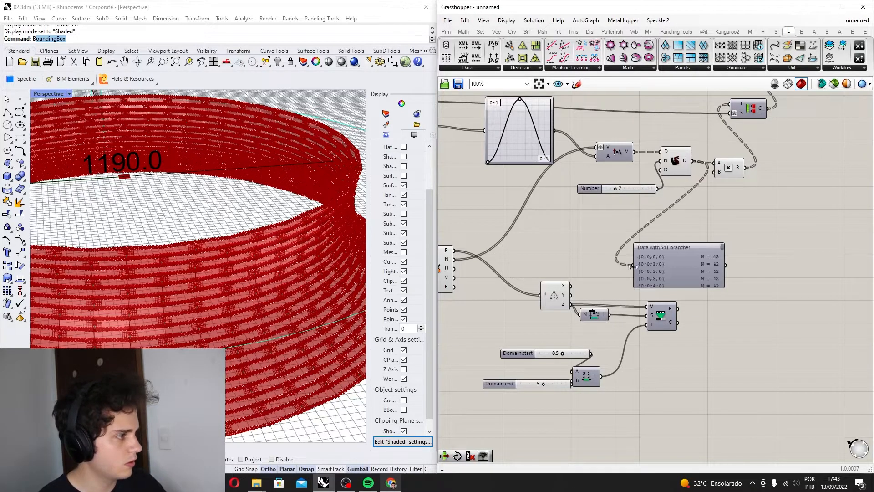
pyautogui.scroll(2, 651, 273)
# - Graft the R output of Remap Numbers
pyautogui.click(670, 266)
pyautogui.rightClick(681, 322)
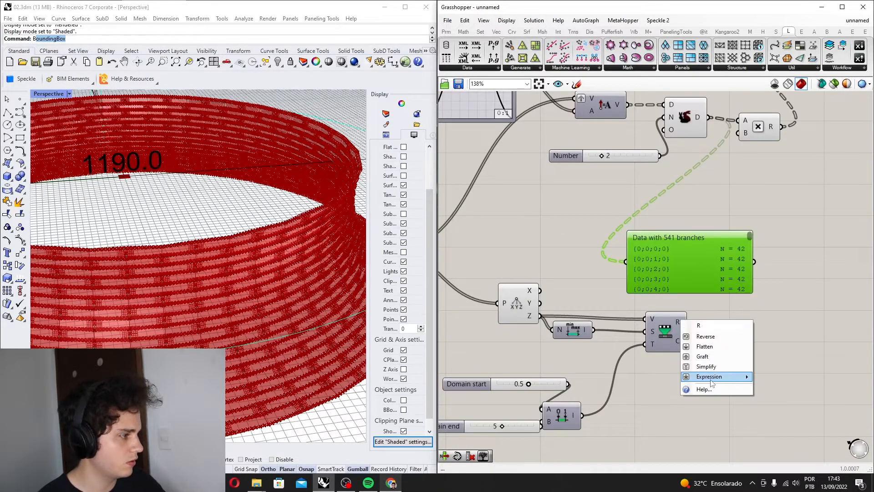
pyautogui.click(712, 357)
pyautogui.moveTo(712, 358); pyautogui.dragTo(663, 384, button='right')
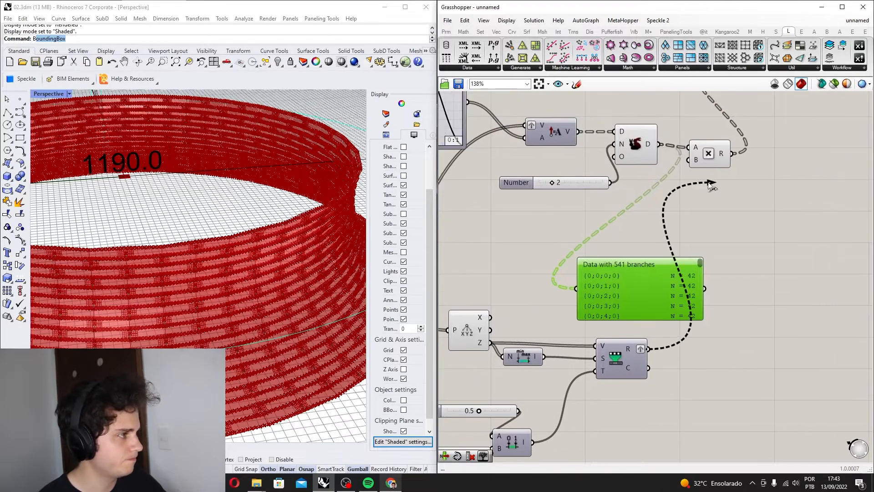
# - Rewire Multiplication between Amplitude and Duplicate Data, and connect the grafted remapped values to its B input
pyautogui.scroll(1, 650, 148)
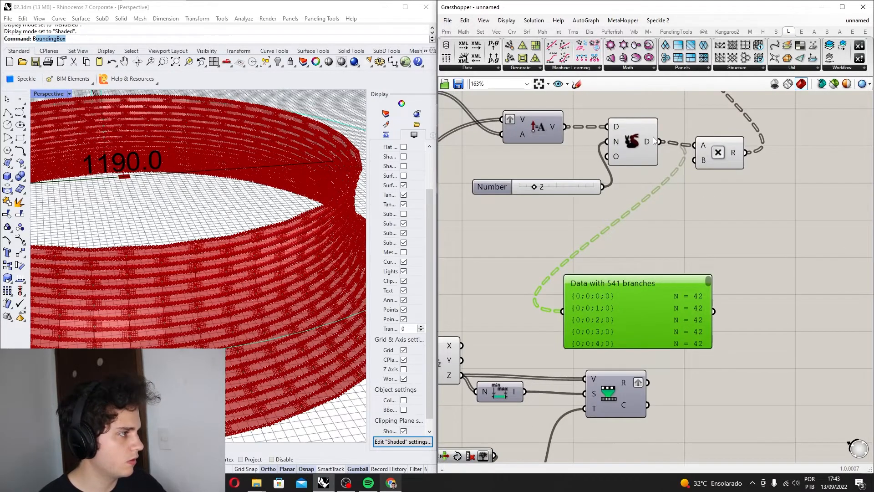
pyautogui.moveTo(654, 140)
pyautogui.scroll(-2, 666, 290)
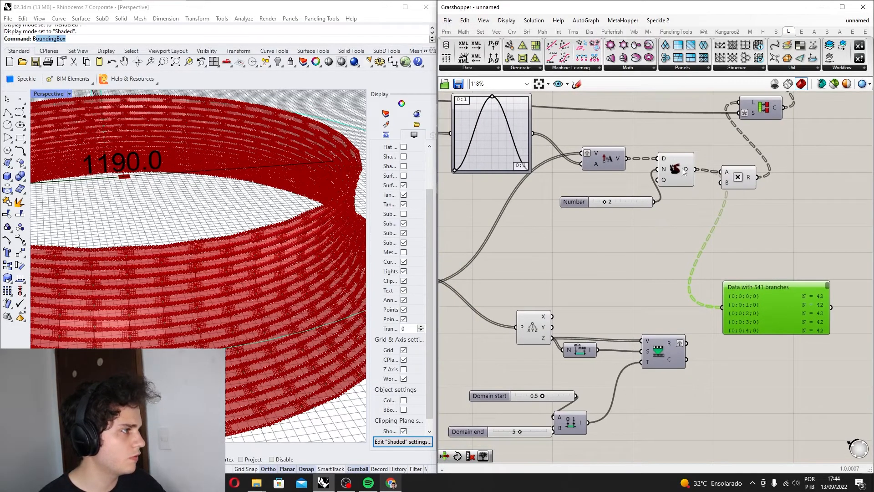
pyautogui.moveTo(739, 179); pyautogui.dragTo(731, 198)
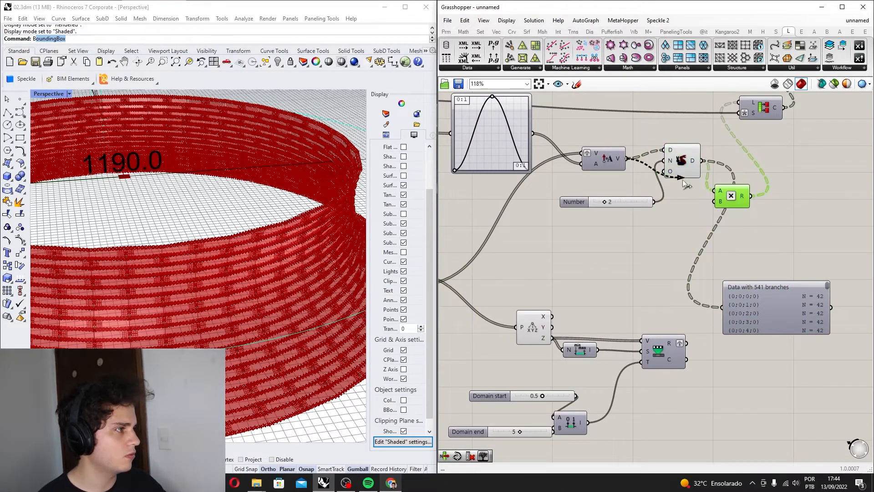
pyautogui.moveTo(685, 154); pyautogui.dragTo(710, 172)
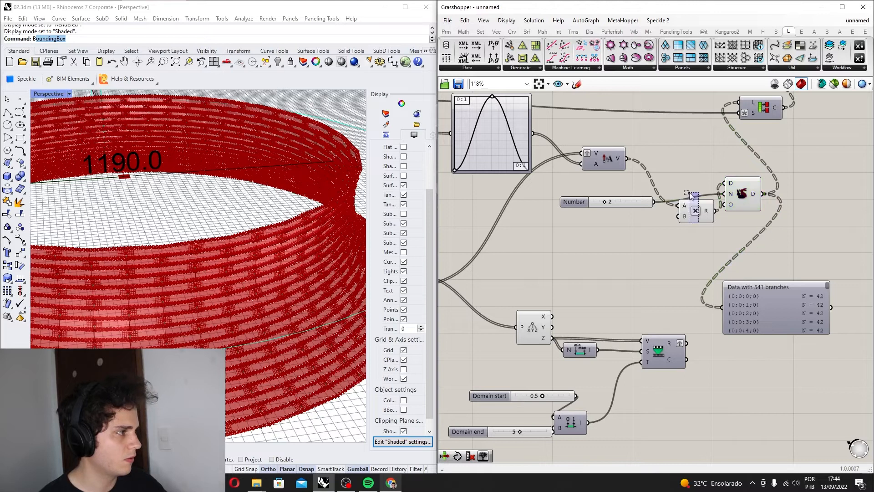
pyautogui.moveTo(678, 351); pyautogui.dragTo(668, 184)
# - Examine how the displaced points vary in wave depth over the torus height, from above and the side
pyautogui.scroll(2, 667, 184)
pyautogui.scroll(4, 302, 246)
pyautogui.scroll(-8, 302, 247)
pyautogui.moveTo(302, 246); pyautogui.dragTo(319, 278, button='right')
pyautogui.scroll(10, 238, 181)
pyautogui.scroll(-7, 235, 183)
pyautogui.scroll(5, 236, 182)
pyautogui.scroll(-5, 235, 182)
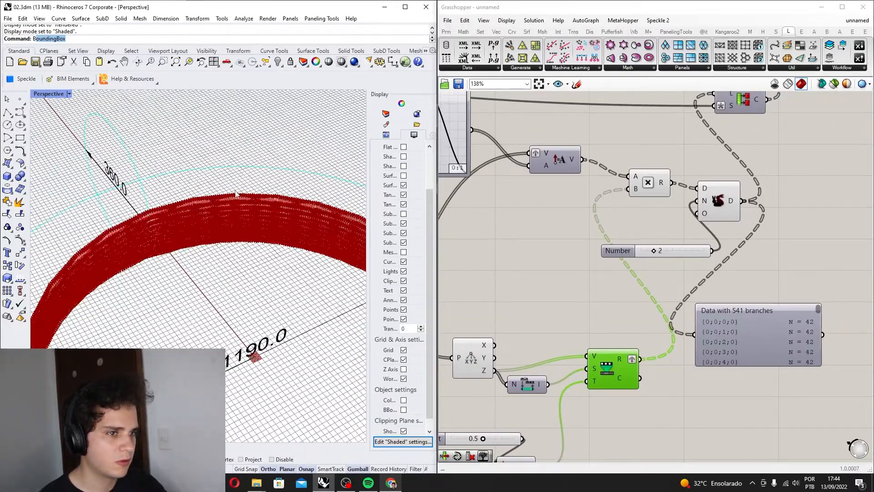
pyautogui.scroll(8, 227, 208)
pyautogui.scroll(-6, 227, 208)
pyautogui.scroll(4, 662, 245)
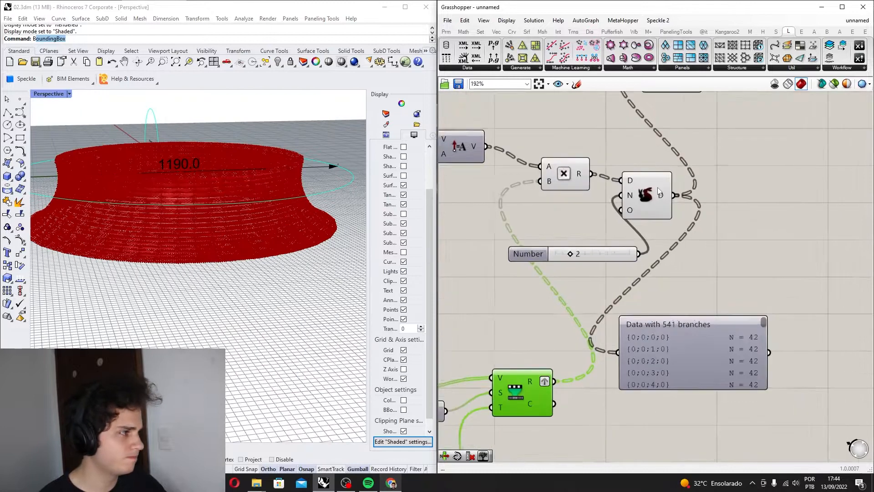
# - Select the earlier components feeding the Move component and turn off their preview
pyautogui.scroll(-14, 663, 246)
pyautogui.moveTo(760, 306); pyautogui.dragTo(639, 248)
pyautogui.moveTo(718, 234); pyautogui.dragTo(741, 226, button='right')
pyautogui.moveTo(627, 135); pyautogui.dragTo(439, 268)
pyautogui.middleClick(501, 220)
pyautogui.click(522, 202)
# - Examine the displaced points around the opening's inner rim, and highlight the Move component's output
pyautogui.moveTo(229, 239); pyautogui.dragTo(233, 263, button='right')
pyautogui.scroll(8, 226, 196)
pyautogui.scroll(4, 245, 157)
pyautogui.scroll(-4, 245, 157)
pyautogui.moveTo(244, 157); pyautogui.dragTo(161, 161, button='right')
pyautogui.scroll(5, 120, 157)
pyautogui.moveTo(682, 201); pyautogui.dragTo(541, 229, button='right')
pyautogui.scroll(2, 540, 229)
pyautogui.click(623, 197)
# - Add an Interpolate component to the right of Move and connect the moved points to its V input
pyautogui.scroll(-4, 204, 250)
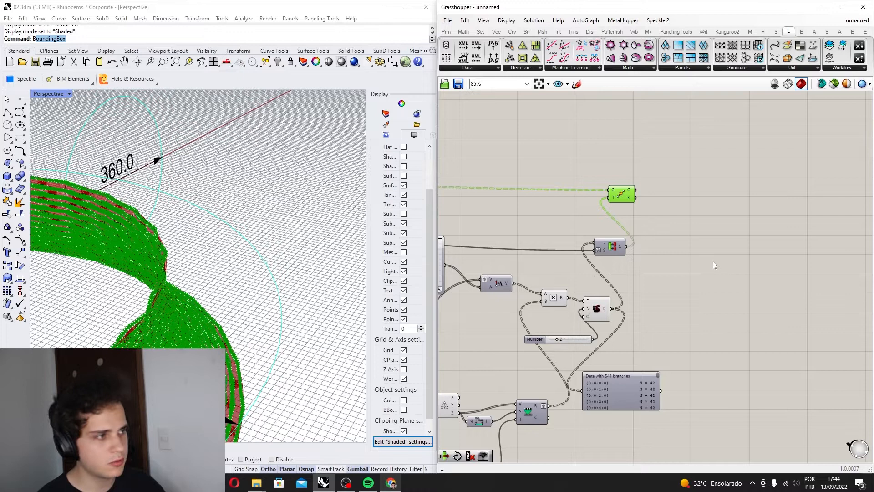
pyautogui.doubleClick(700, 254)
pyautogui.write('interpolate')
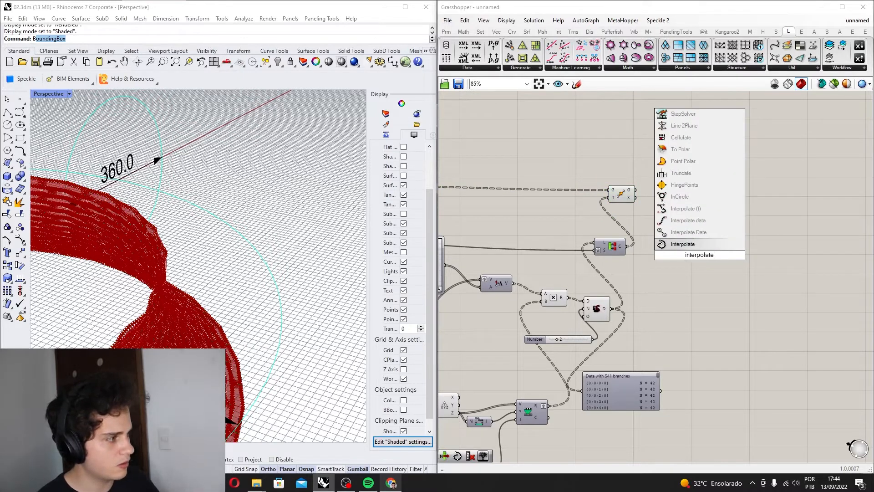
pyautogui.press('Return')
pyautogui.scroll(1, 684, 244)
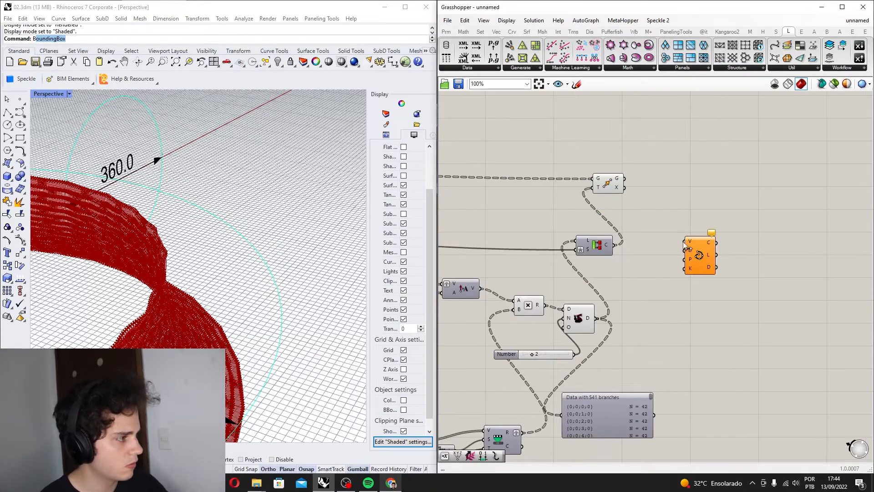
pyautogui.moveTo(706, 251); pyautogui.dragTo(708, 246)
# - Turn off the preview of the components ahead of Interpolate, including the large torus surface component
pyautogui.scroll(-5, 819, 201)
pyautogui.moveTo(732, 419); pyautogui.dragTo(422, 134)
pyautogui.press('space')
pyautogui.click(528, 126)
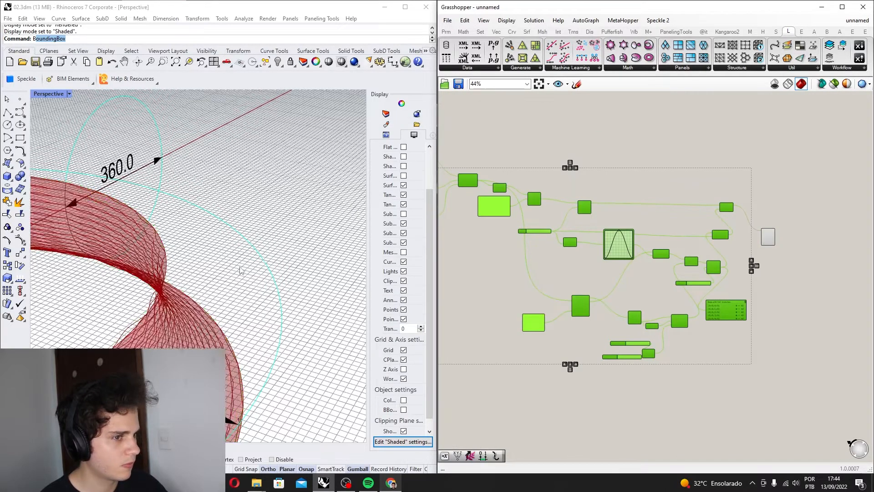
pyautogui.moveTo(516, 230); pyautogui.dragTo(606, 222, button='right')
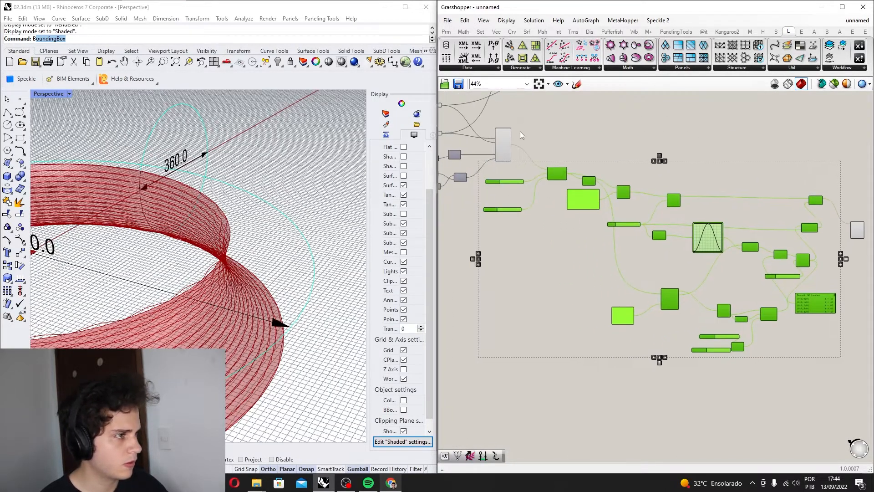
pyautogui.scroll(1, 513, 132)
pyautogui.click(508, 136)
pyautogui.middleClick(509, 136)
pyautogui.click(532, 109)
# - Examine the interpolated wavy curves around the torus from several angles and close up
pyautogui.scroll(-4, 255, 219)
pyautogui.moveTo(227, 218); pyautogui.dragTo(239, 364, button='right')
pyautogui.scroll(5, 269, 237)
pyautogui.scroll(3, 176, 196)
pyautogui.scroll(3, 282, 302)
pyautogui.scroll(-4, 282, 301)
pyautogui.scroll(-8, 238, 373)
pyautogui.scroll(8, 238, 379)
pyautogui.moveTo(91, 247); pyautogui.dragTo(254, 284, button='right')
pyautogui.scroll(-5, 278, 240)
# - Set the Domain start slider to 0.0 and examine the wave depth of the lower curves
pyautogui.scroll(8, 680, 299)
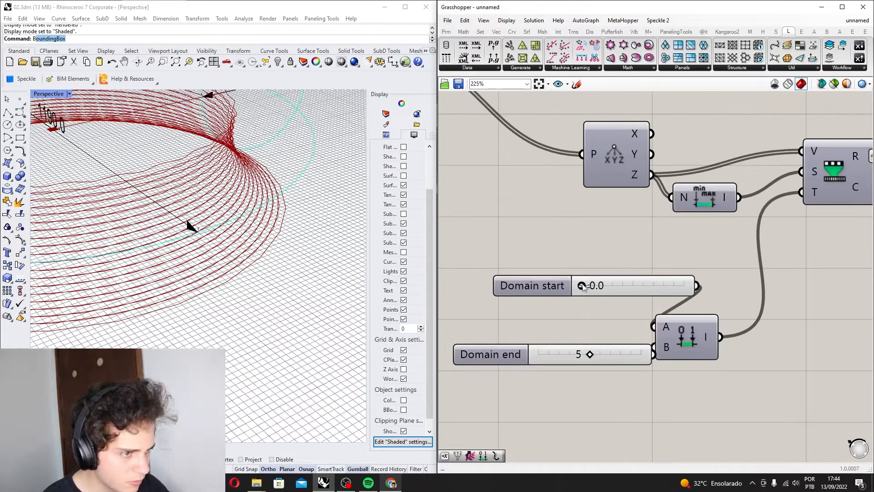
pyautogui.scroll(3, 249, 263)
pyautogui.scroll(-1, 431, 289)
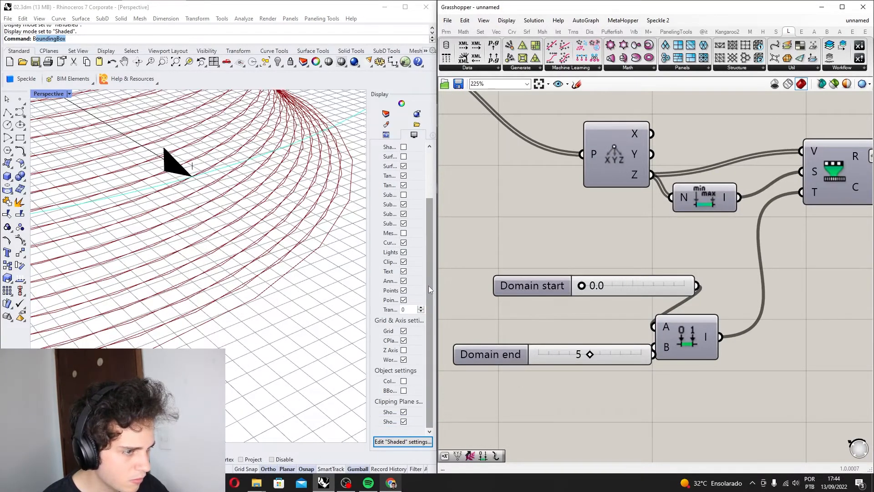
pyautogui.moveTo(315, 265)
pyautogui.mouseDown(button='right')
pyautogui.moveTo(300, 260)
pyautogui.moveTo(314, 248)
pyautogui.moveTo(310, 261)
pyautogui.mouseUp(button='right')
pyautogui.scroll(-4, 321, 236)
# - Set the Domain start slider to 1.0
pyautogui.scroll(2, 590, 267)
pyautogui.doubleClick(613, 289)
pyautogui.press('Return')
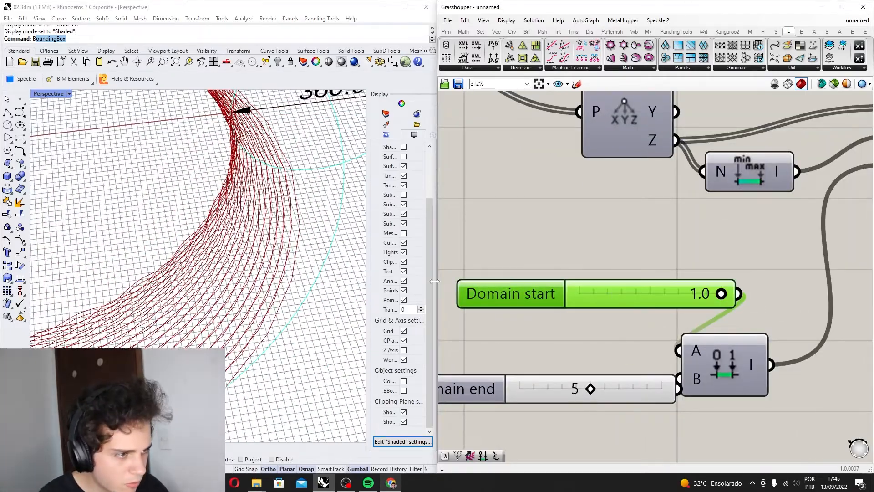
# - Examine the interpolated curves from several angles and close up to judge the wave depth on the lower rings
pyautogui.scroll(-5, 331, 273)
pyautogui.moveTo(325, 268); pyautogui.dragTo(291, 227, button='right')
pyautogui.scroll(2, 250, 191)
pyautogui.moveTo(250, 191); pyautogui.dragTo(226, 161, button='right')
pyautogui.scroll(4, 273, 218)
pyautogui.scroll(3, 291, 277)
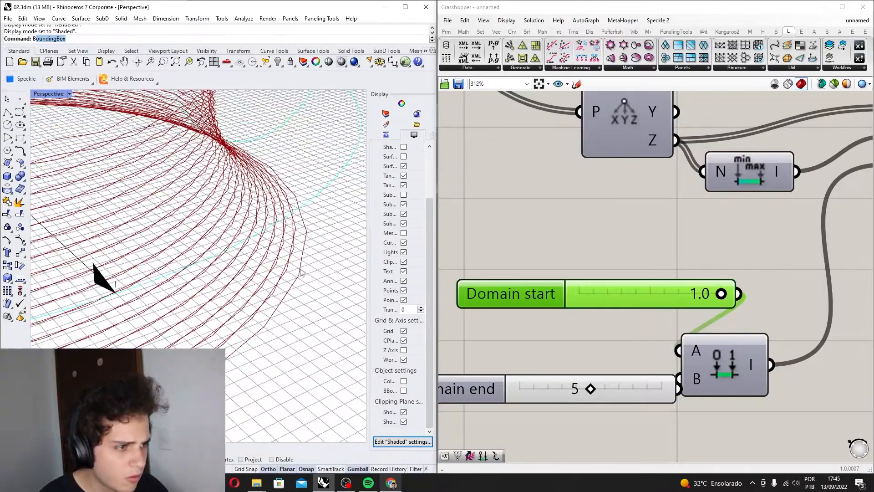
pyautogui.scroll(-8, 301, 274)
pyautogui.scroll(5, 169, 131)
pyautogui.moveTo(222, 232); pyautogui.dragTo(187, 216, button='right')
pyautogui.scroll(3, 232, 179)
pyautogui.scroll(-4, 573, 226)
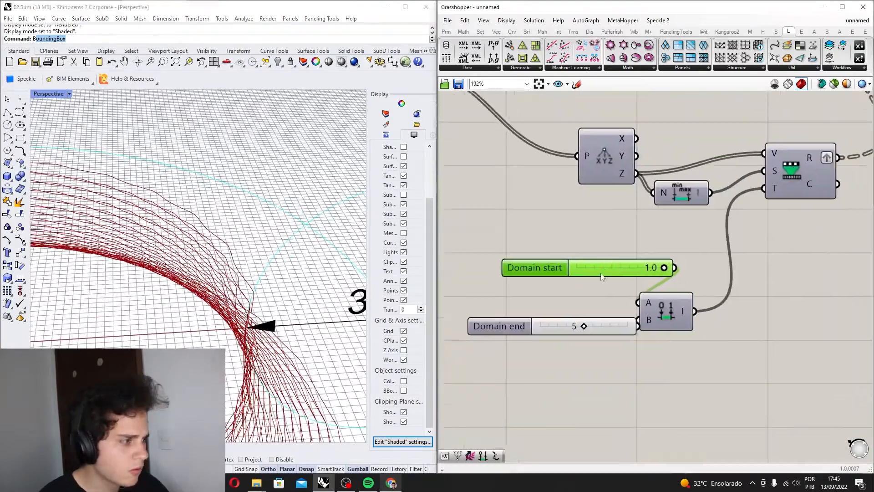
# - Try a new slider set to 50 as the domain end in place of the current Domain end slider
pyautogui.scroll(2, 583, 321)
pyautogui.click(600, 335)
pyautogui.doubleClick(595, 392)
pyautogui.write('50')
pyautogui.press('Return')
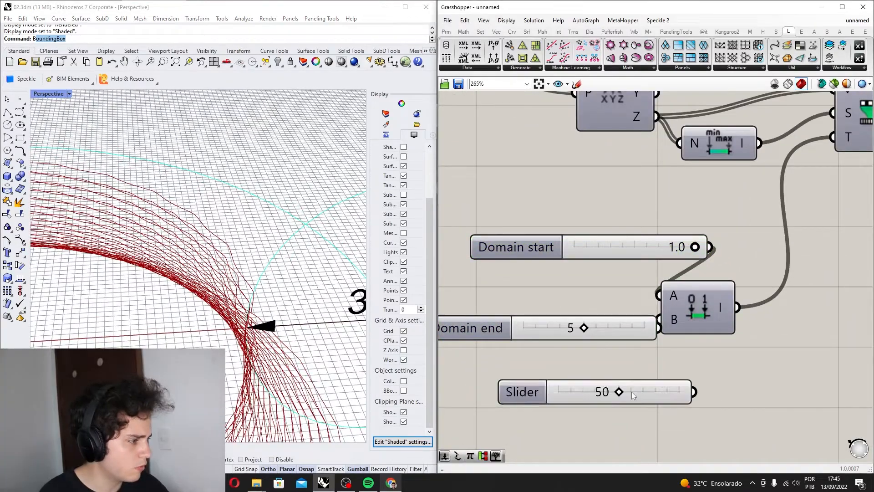
pyautogui.moveTo(634, 393); pyautogui.dragTo(556, 382)
pyautogui.moveTo(622, 327); pyautogui.dragTo(517, 318)
pyautogui.moveTo(605, 391); pyautogui.dragTo(610, 387)
# - Examine the deeper waves around the whole torus and along its upper and lower curves
pyautogui.scroll(-5, 635, 293)
pyautogui.scroll(-6, 296, 298)
pyautogui.moveTo(295, 298); pyautogui.dragTo(273, 291, button='right')
pyautogui.scroll(5, 292, 347)
pyautogui.scroll(-6, 219, 192)
pyautogui.moveTo(182, 150); pyautogui.dragTo(197, 187, button='right')
pyautogui.scroll(2, 680, 319)
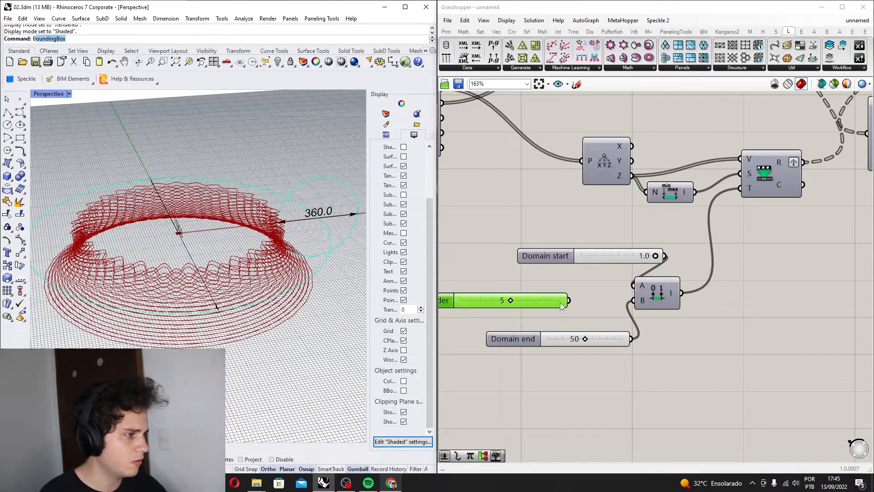
# - Reconnect the slider of 5 as the domain end, remove the slider of 50, and check the shallower waves up close
pyautogui.moveTo(621, 308); pyautogui.dragTo(633, 301)
pyautogui.scroll(4, 290, 287)
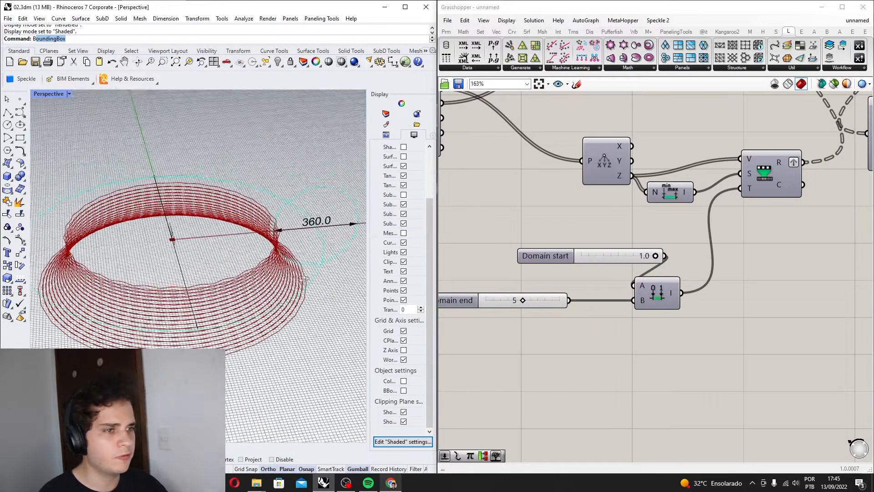
pyautogui.scroll(-4, 315, 319)
pyautogui.moveTo(315, 319); pyautogui.dragTo(269, 310, button='right')
pyautogui.scroll(3, 248, 196)
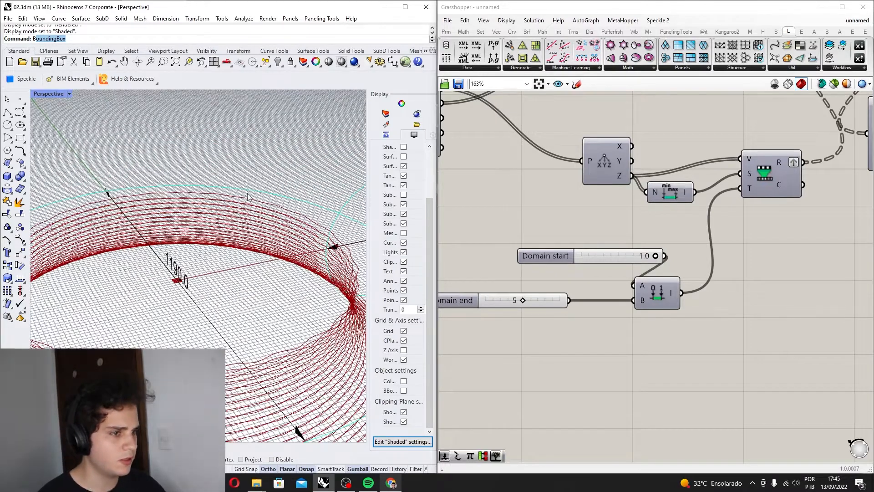
pyautogui.scroll(-2, 610, 220)
pyautogui.scroll(5, 283, 242)
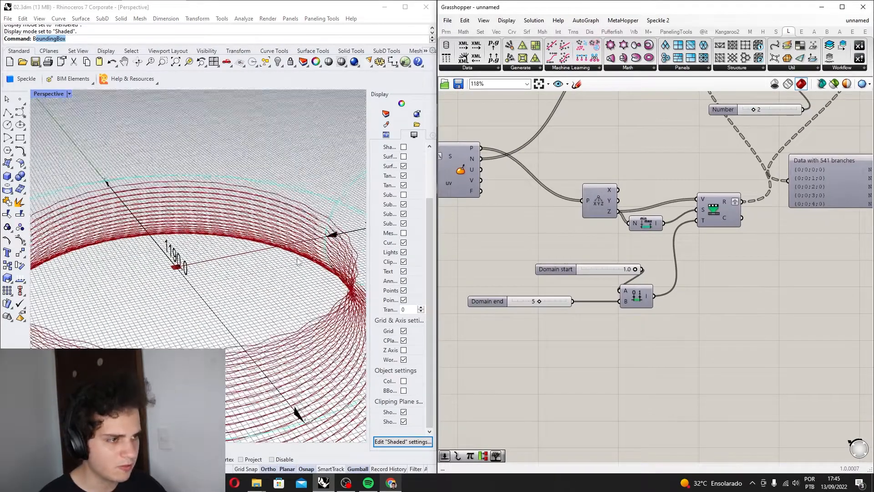
pyautogui.scroll(-3, 310, 231)
# - Add a new text panel beside the Interpolate component
pyautogui.scroll(-4, 651, 250)
pyautogui.moveTo(787, 228); pyautogui.dragTo(703, 263, button='right')
pyautogui.scroll(2, 666, 254)
pyautogui.moveTo(666, 251); pyautogui.dragTo(692, 243)
pyautogui.scroll(-3, 697, 245)
pyautogui.scroll(3, 707, 241)
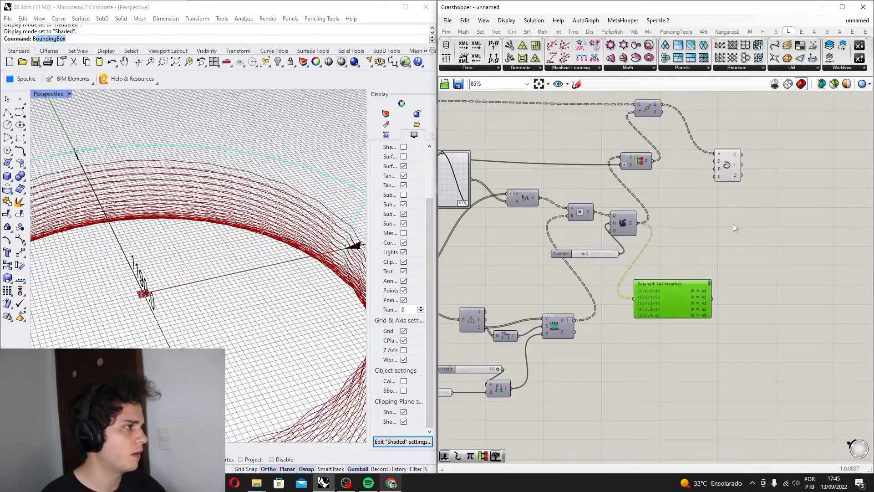
pyautogui.write('pane')
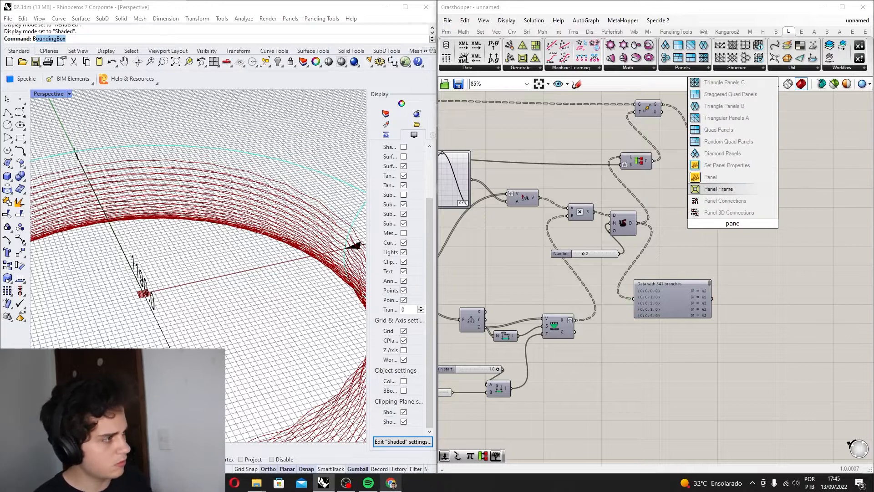
pyautogui.press('Up')
pyautogui.press('Return')
pyautogui.scroll(2, 739, 224)
pyautogui.moveTo(727, 200); pyautogui.dragTo(806, 164)
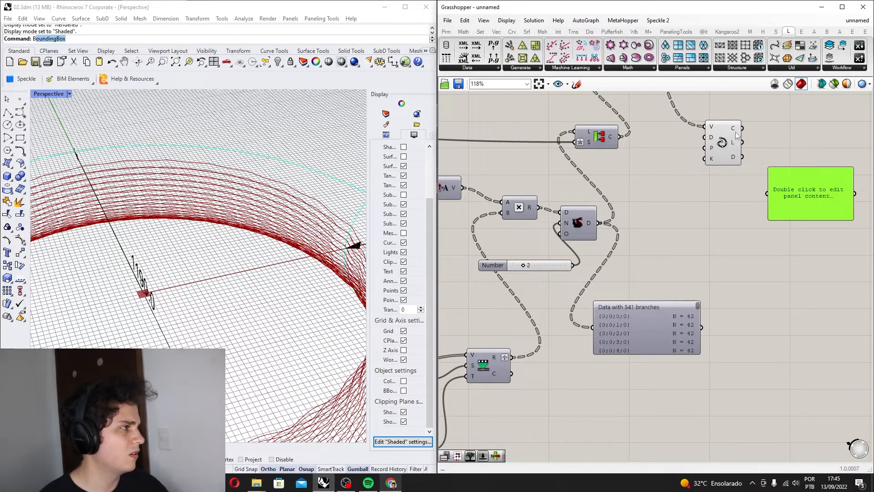
# - Connect the curve output of Interpolate to the new panel and make the panel taller
pyautogui.moveTo(769, 195); pyautogui.dragTo(771, 196)
pyautogui.moveTo(783, 209); pyautogui.dragTo(725, 184, button='right')
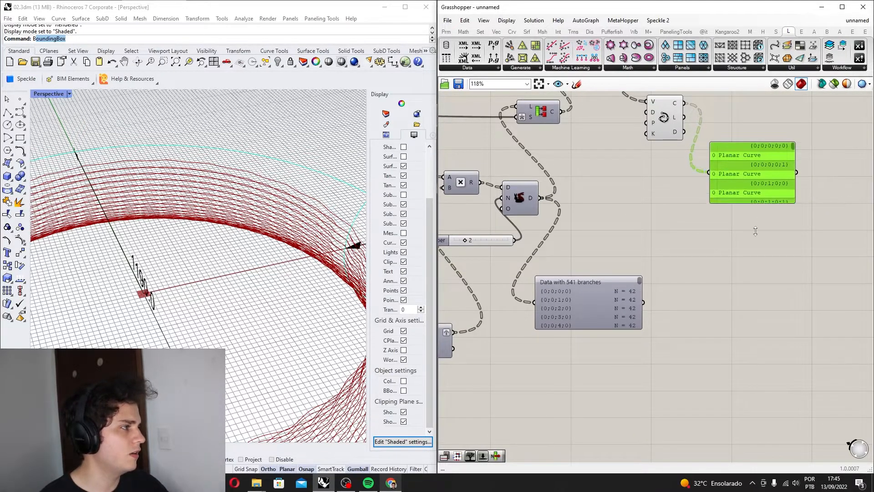
pyautogui.moveTo(755, 231); pyautogui.dragTo(755, 311)
pyautogui.scroll(-3, 751, 265)
pyautogui.click(708, 201)
pyautogui.scroll(4, 708, 200)
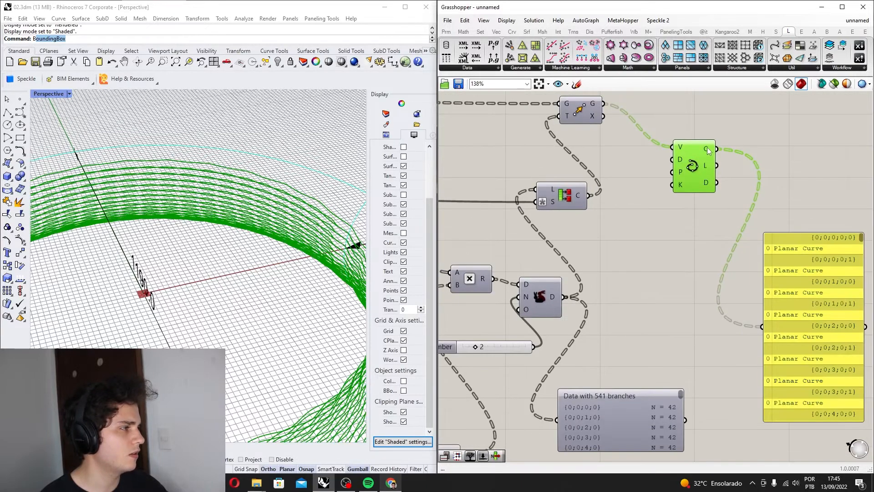
pyautogui.click(686, 232)
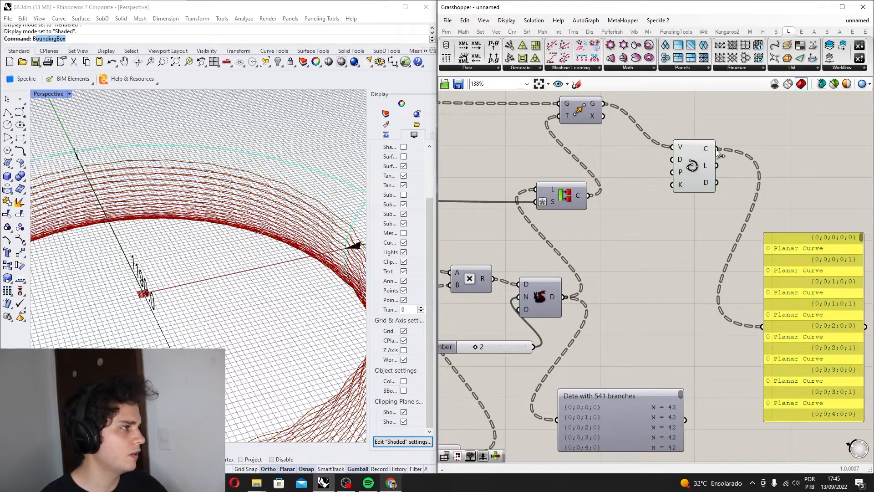
# - Add a Shift Paths component and place it just below Interpolate
pyautogui.doubleClick(628, 285)
pyautogui.write('shift')
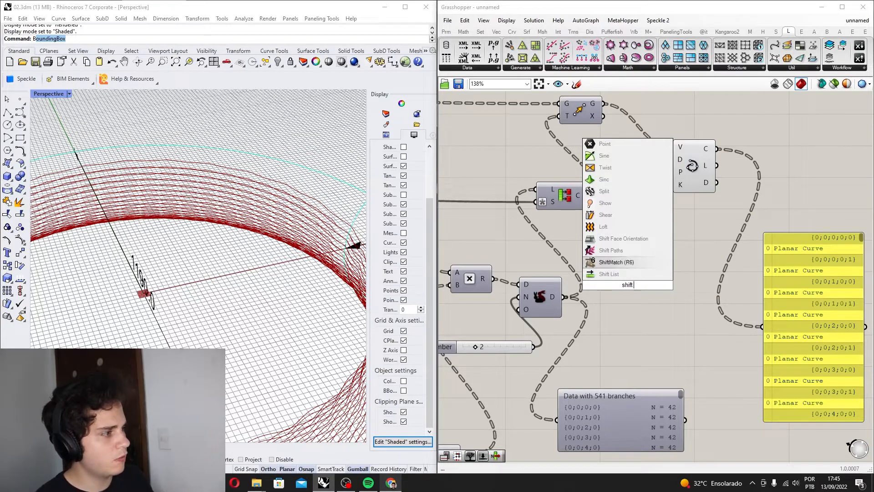
pyautogui.press('Up')
pyautogui.press('Return')
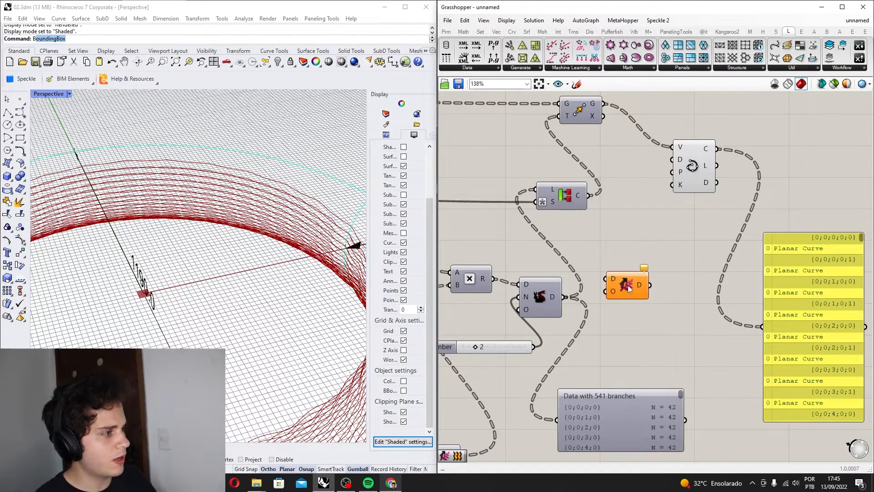
pyautogui.moveTo(630, 281); pyautogui.dragTo(720, 229)
# - Check the Partition List chunks and feed the Duplicate Data output into the tall panel to inspect its values
pyautogui.scroll(2, 663, 212)
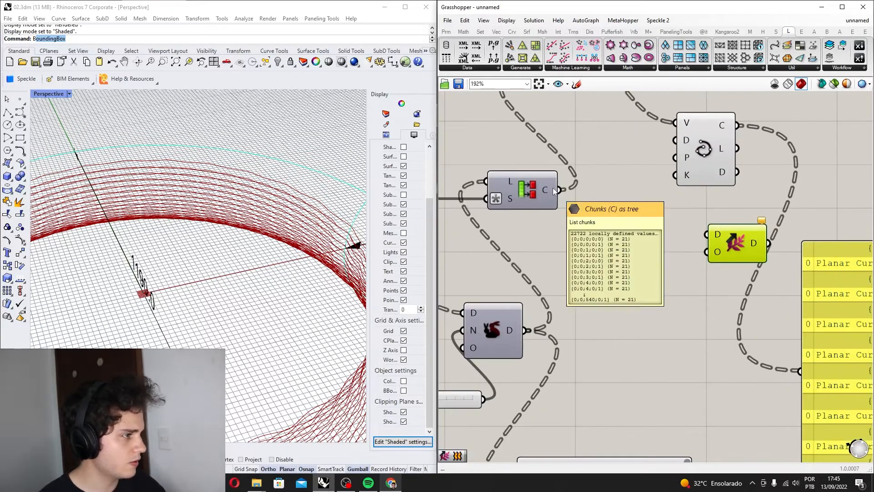
pyautogui.scroll(-3, 553, 188)
pyautogui.scroll(1, 564, 261)
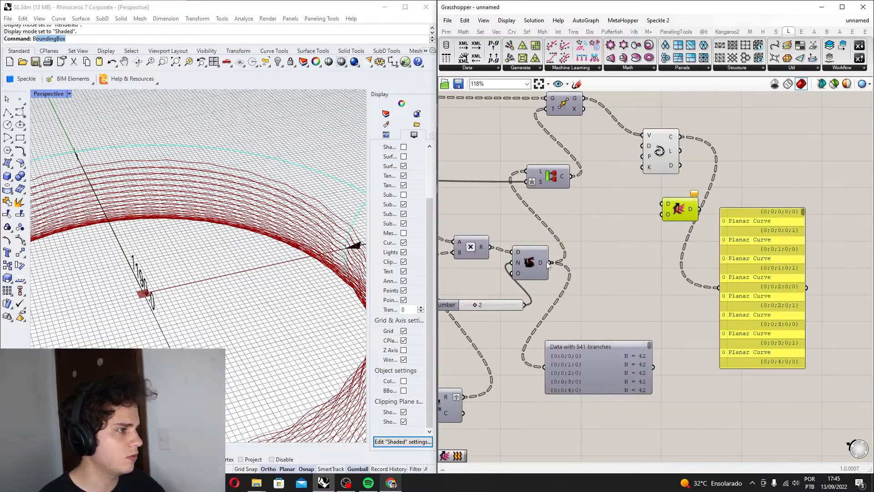
pyautogui.moveTo(551, 262); pyautogui.dragTo(718, 288)
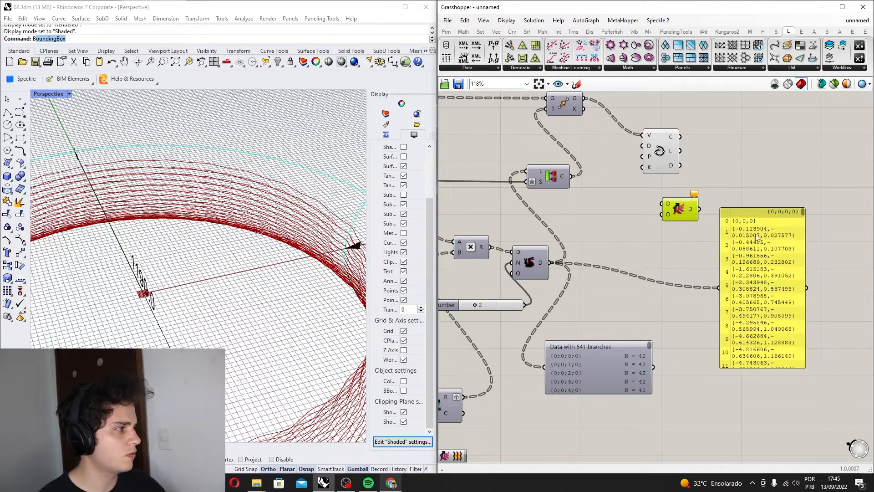
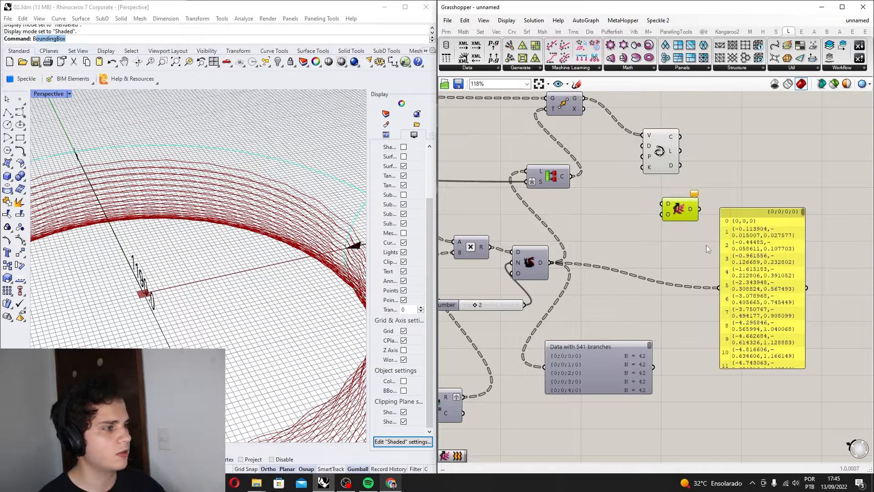
# - Connect the curve output of Interpolate to Shift Paths and show the Shift Paths output in the tall panel
pyautogui.scroll(2, 720, 230)
pyautogui.click(637, 125)
pyautogui.moveTo(652, 152); pyautogui.dragTo(713, 240, button='right')
pyautogui.scroll(-1, 592, 172)
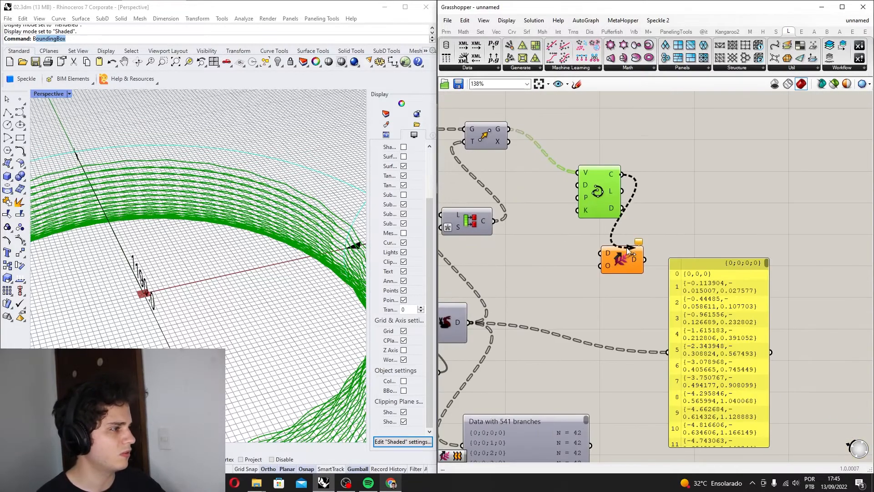
pyautogui.scroll(1, 637, 271)
pyautogui.moveTo(646, 257); pyautogui.dragTo(730, 283)
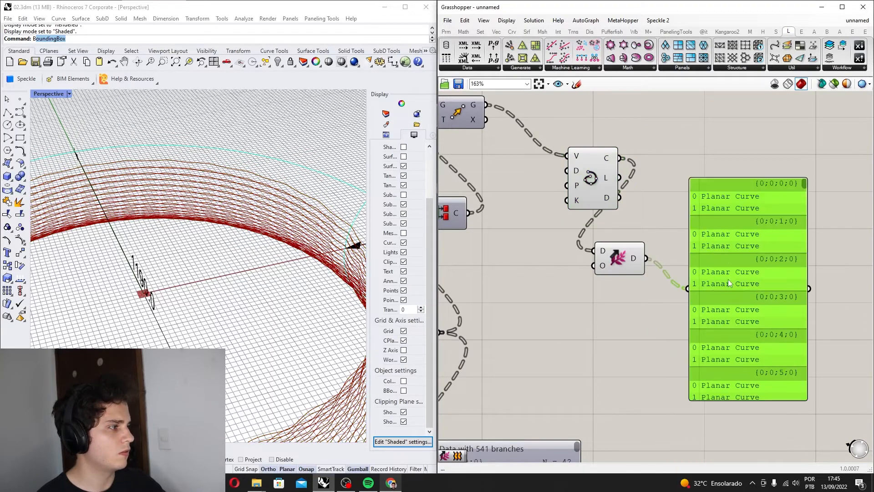
# - Review how Duplicate Data and Partition List structure the wave vectors, comparing the branch lengths with the curves grouped by Shift Paths
pyautogui.scroll(-6, 643, 219)
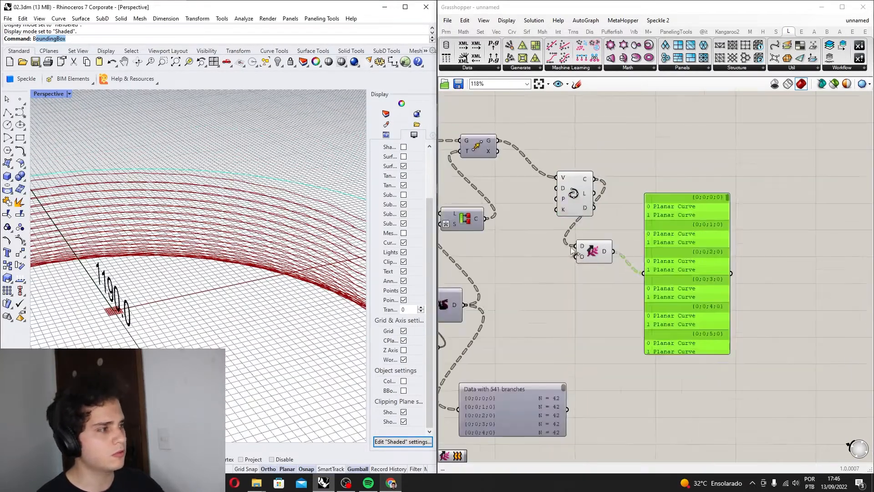
pyautogui.moveTo(642, 218); pyautogui.dragTo(778, 215, button='right')
pyautogui.scroll(1, 677, 181)
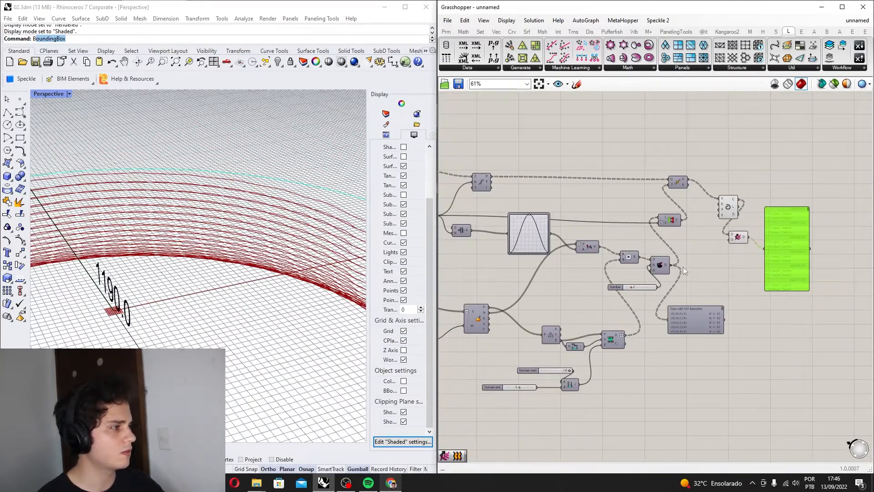
pyautogui.moveTo(690, 223); pyautogui.dragTo(640, 234, button='right')
pyautogui.scroll(2, 640, 234)
pyautogui.scroll(1, 580, 288)
pyautogui.moveTo(624, 288)
pyautogui.mouseDown(button='right')
pyautogui.moveTo(580, 287)
pyautogui.moveTo(569, 315)
pyautogui.mouseUp(button='right')
pyautogui.moveTo(645, 308); pyautogui.dragTo(631, 308, button='right')
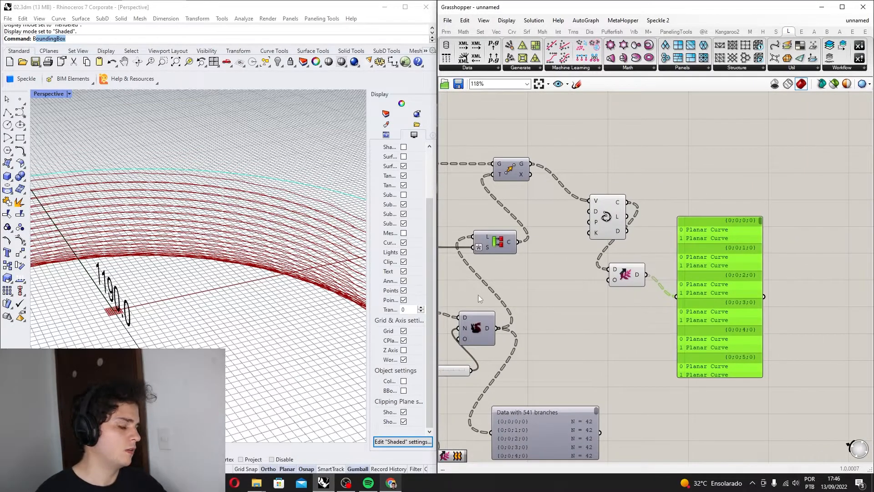
pyautogui.moveTo(495, 340); pyautogui.dragTo(544, 311, button='right')
pyautogui.moveTo(575, 390); pyautogui.dragTo(585, 370)
pyautogui.scroll(3, 638, 391)
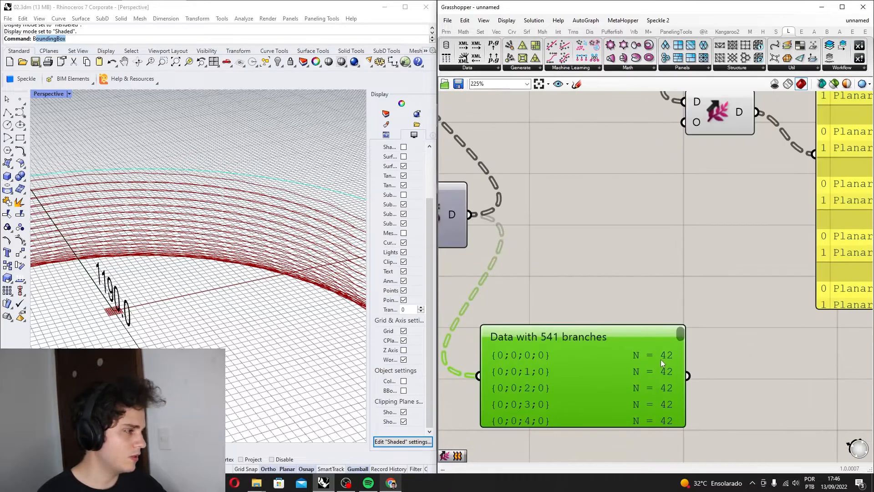
pyautogui.moveTo(672, 259); pyautogui.dragTo(669, 265, button='right')
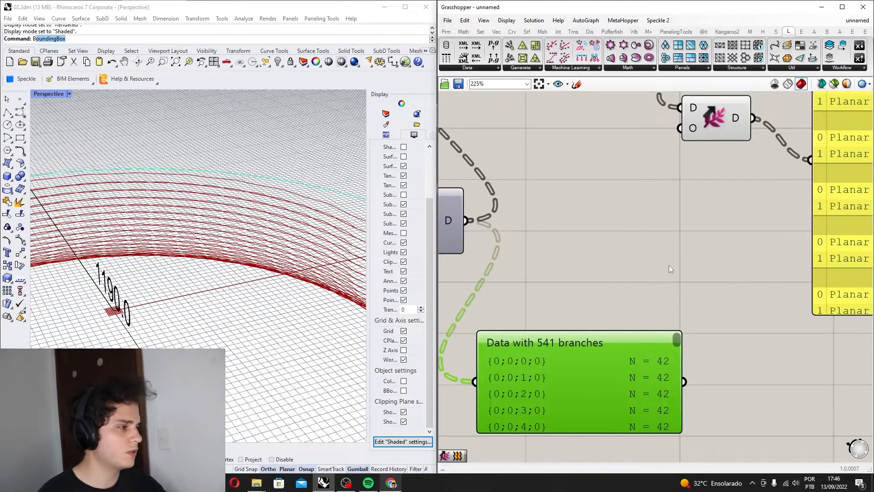
pyautogui.scroll(-3, 668, 265)
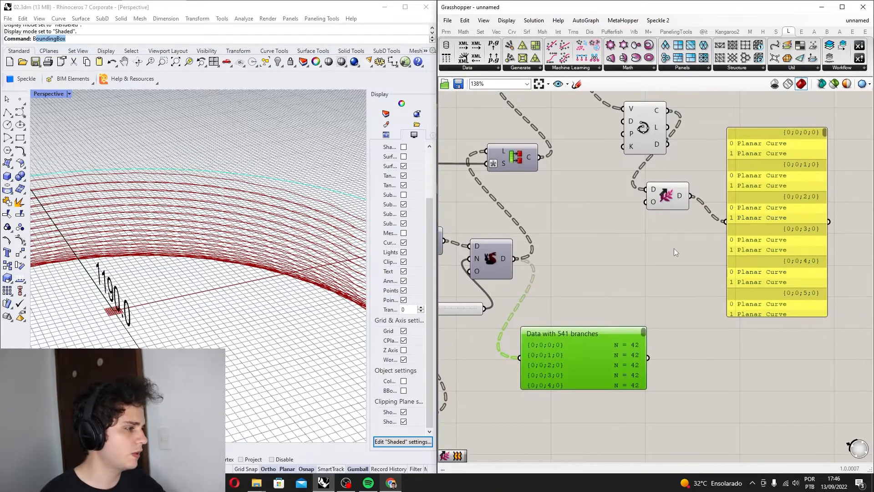
pyautogui.moveTo(674, 248); pyautogui.dragTo(642, 285, button='right')
# - Highlight the Shift Paths curves in the viewport and inspect how the panel groups them per branch
pyautogui.click(606, 238)
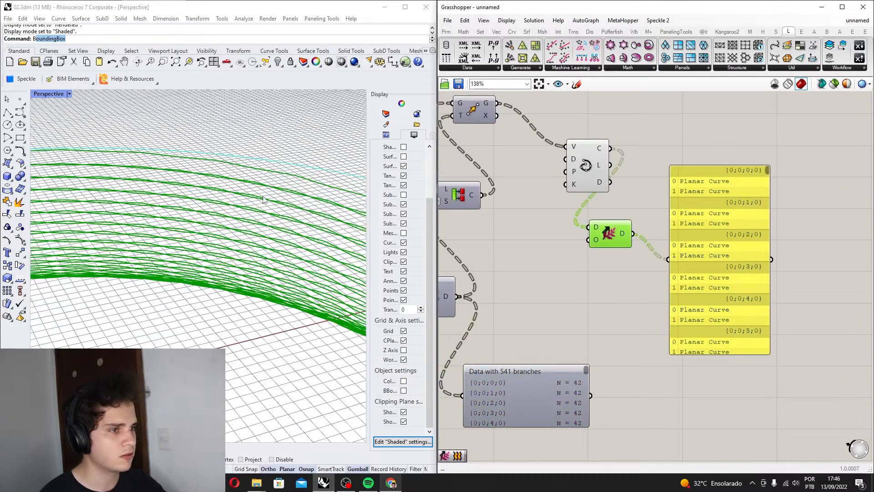
pyautogui.scroll(-2, 520, 236)
pyautogui.moveTo(524, 236); pyautogui.dragTo(488, 249, button='right')
pyautogui.scroll(1, 575, 242)
pyautogui.moveTo(636, 248); pyautogui.dragTo(655, 246)
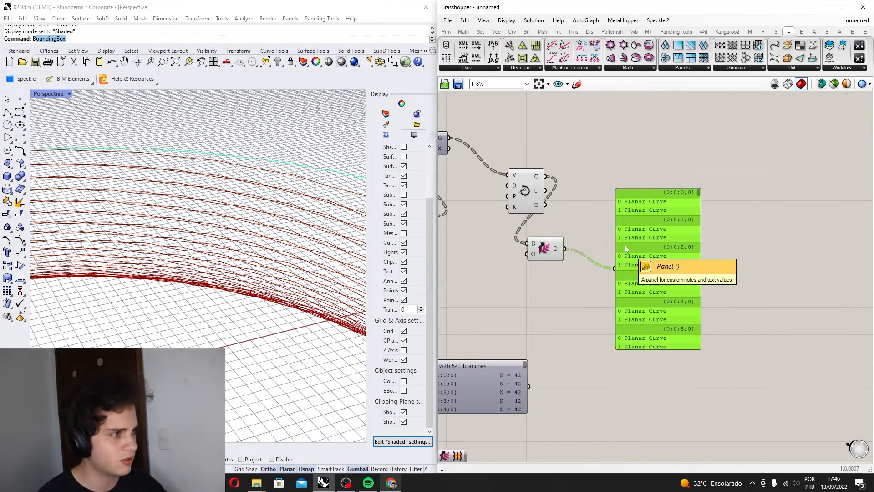
pyautogui.moveTo(612, 263); pyautogui.dragTo(616, 264, button='right')
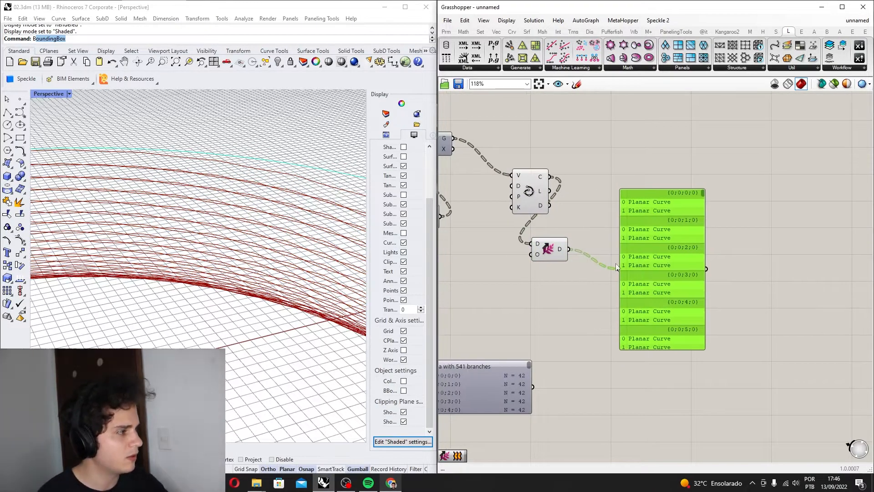
# - Move Shift Paths and its panel apart and place a Loft component between them
pyautogui.click(551, 251)
pyautogui.moveTo(640, 262); pyautogui.dragTo(731, 262)
pyautogui.moveTo(560, 254); pyautogui.dragTo(589, 267)
pyautogui.doubleClick(609, 287)
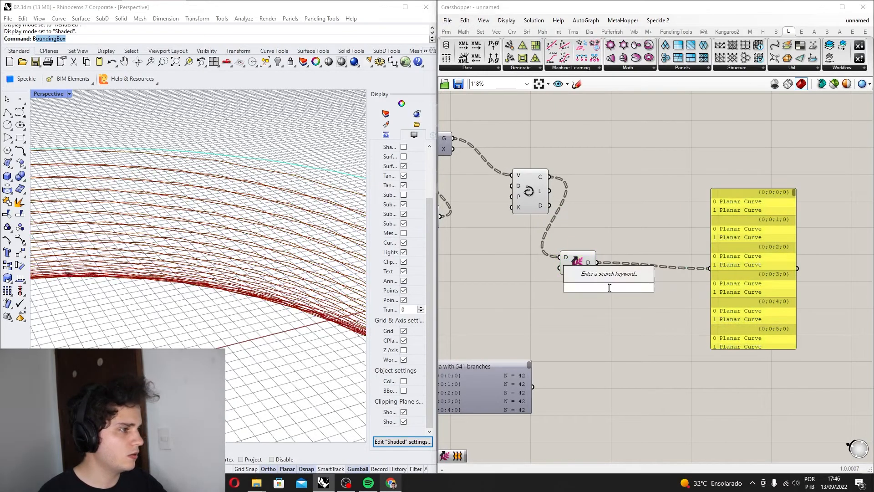
pyautogui.write('lis')
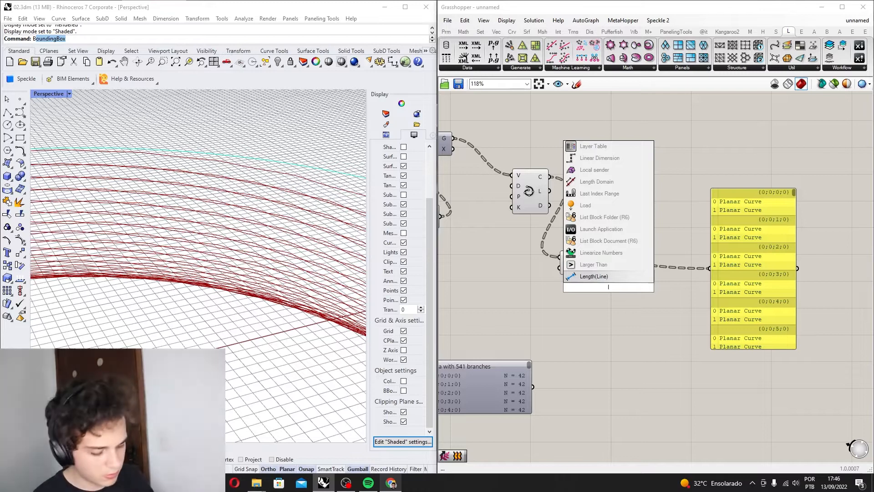
pyautogui.press('Return')
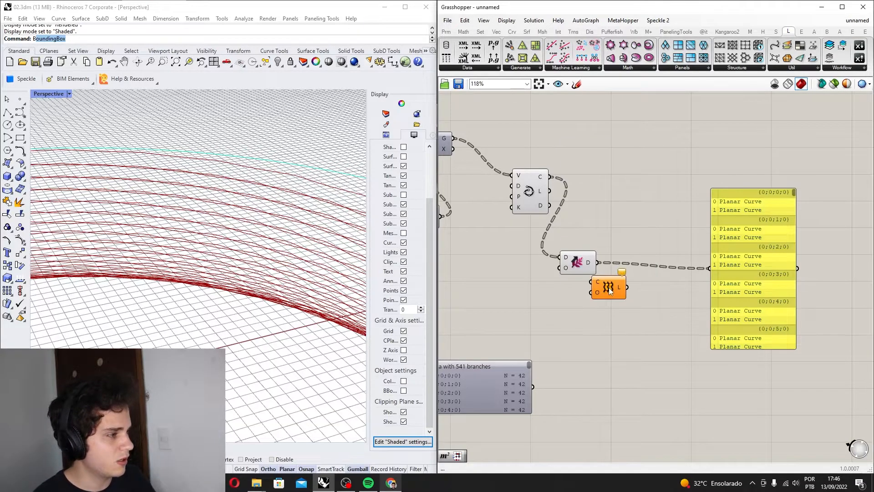
pyautogui.moveTo(612, 294); pyautogui.dragTo(628, 266)
# - Connect the Shift Paths output to Loft's curve input and commit the loft options
pyautogui.scroll(3, 599, 268)
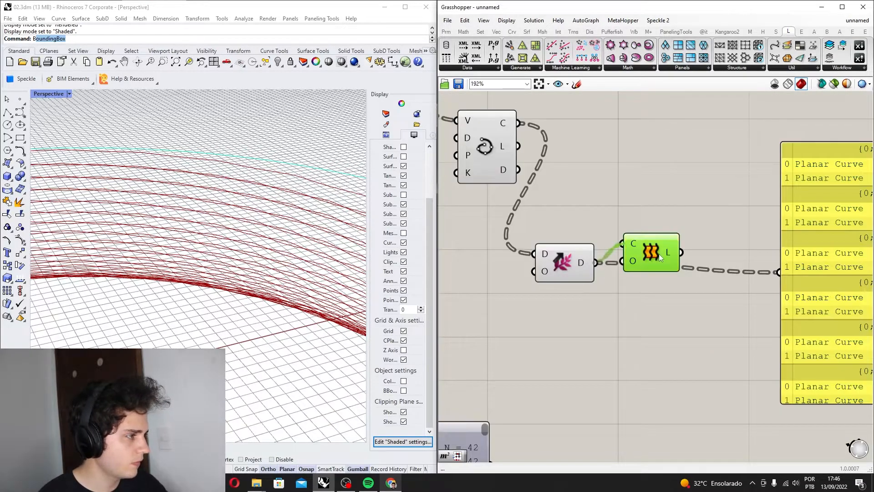
pyautogui.scroll(3, 659, 269)
pyautogui.rightClick(655, 275)
pyautogui.moveTo(686, 358)
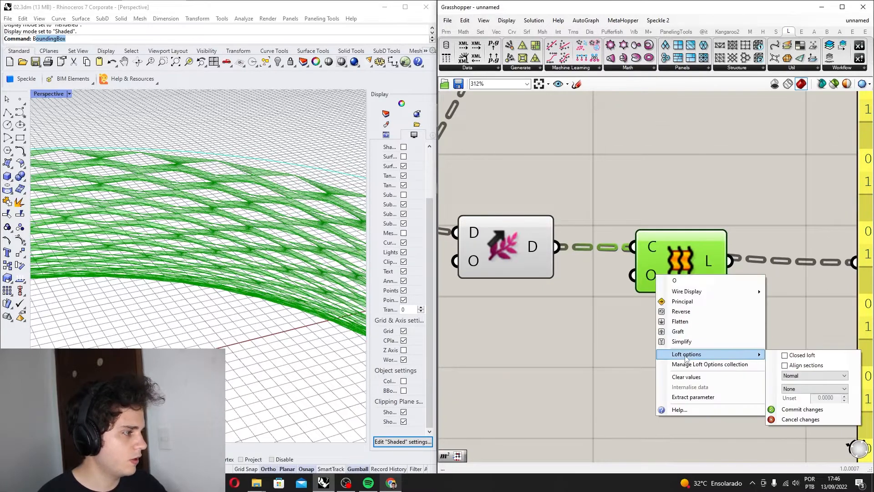
pyautogui.click(798, 413)
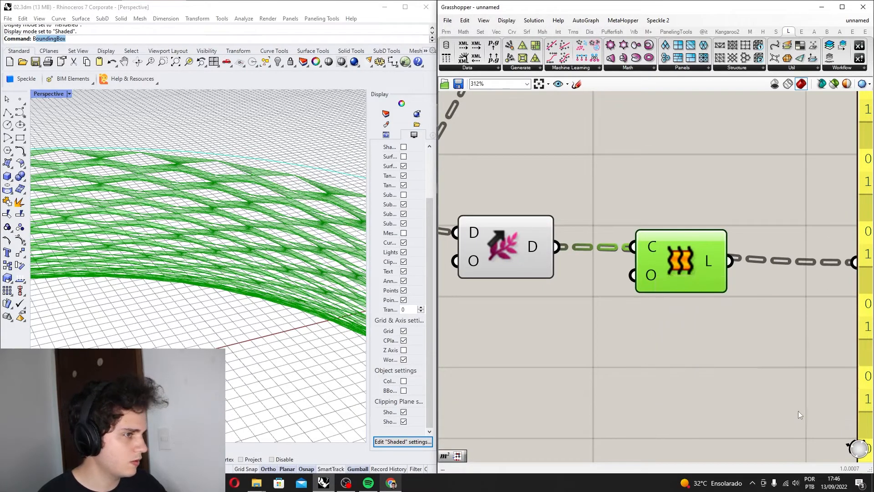
# - Inspect the lofted wavy strips around the ring, both close up and from a distance
pyautogui.scroll(-8, 295, 278)
pyautogui.moveTo(297, 266); pyautogui.dragTo(292, 222, button='right')
pyautogui.scroll(8, 233, 272)
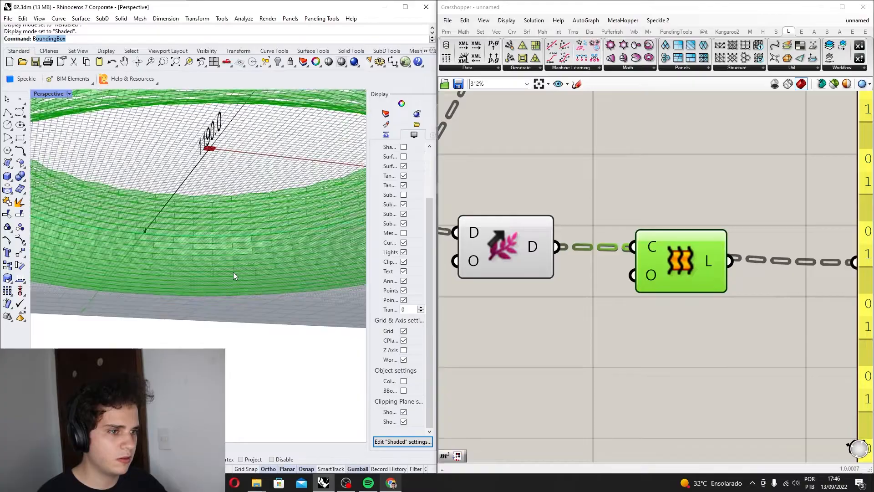
pyautogui.scroll(-3, 763, 220)
pyautogui.scroll(-4, 292, 232)
pyautogui.scroll(4, 291, 232)
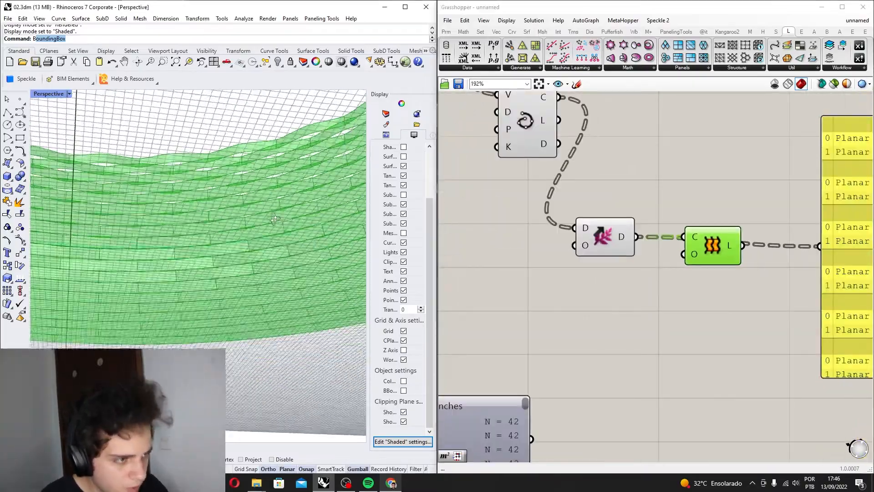
pyautogui.scroll(-6, 294, 239)
pyautogui.moveTo(294, 242); pyautogui.dragTo(232, 226, button='right')
pyautogui.scroll(5, 212, 220)
pyautogui.scroll(-6, 212, 220)
pyautogui.scroll(4, 141, 188)
pyautogui.scroll(-5, 141, 187)
pyautogui.scroll(5, 110, 158)
pyautogui.scroll(-5, 109, 158)
pyautogui.scroll(4, 214, 212)
pyautogui.scroll(-6, 214, 213)
pyautogui.scroll(5, 232, 225)
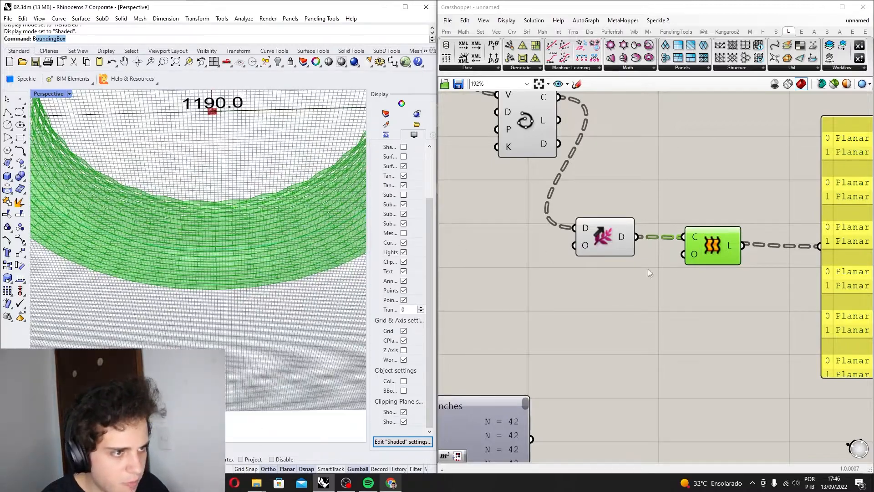
# - Examine the loft's side profile and the openings between strips near the rim with Loft highlighted
pyautogui.scroll(-3, 655, 265)
pyautogui.scroll(5, 191, 210)
pyautogui.scroll(-4, 191, 211)
pyautogui.moveTo(192, 211); pyautogui.dragTo(237, 241, button='right')
pyautogui.moveTo(237, 268); pyautogui.dragTo(200, 218, button='right')
pyautogui.scroll(4, 124, 161)
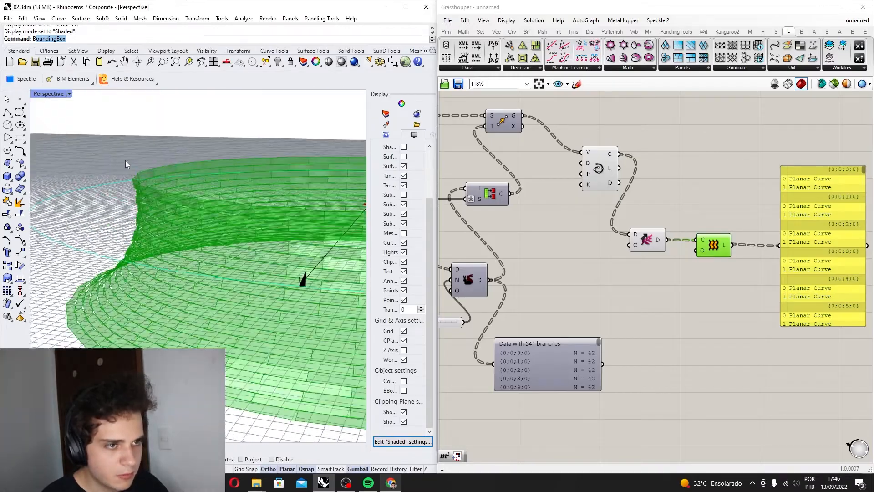
pyautogui.moveTo(124, 160); pyautogui.dragTo(181, 168, button='right')
pyautogui.scroll(-1, 181, 167)
pyautogui.click(723, 266)
pyautogui.moveTo(722, 255); pyautogui.dragTo(670, 248, button='right')
pyautogui.click(671, 250)
pyautogui.moveTo(273, 200); pyautogui.dragTo(316, 167, button='right')
pyautogui.scroll(-8, 316, 166)
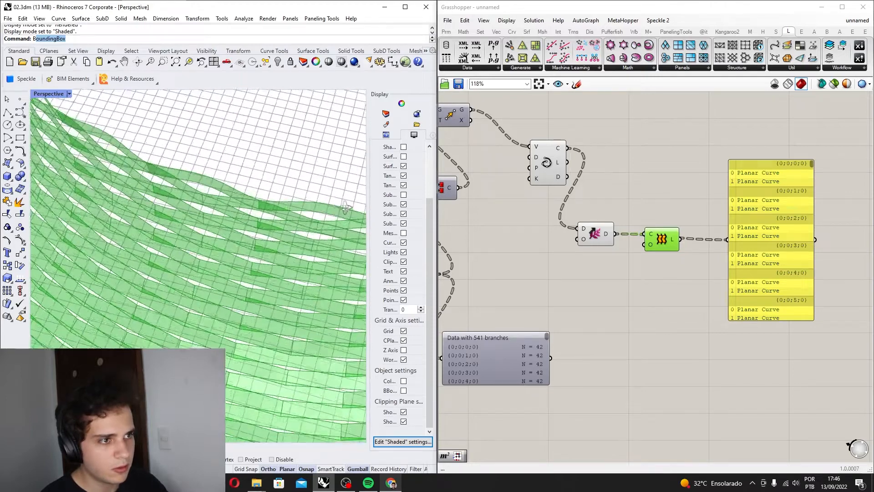
# - Delete the data viewer fed by Duplicate Data and turn off the preview of Interpolate and Shift Paths
pyautogui.scroll(-3, 630, 211)
pyautogui.moveTo(553, 305); pyautogui.dragTo(621, 251)
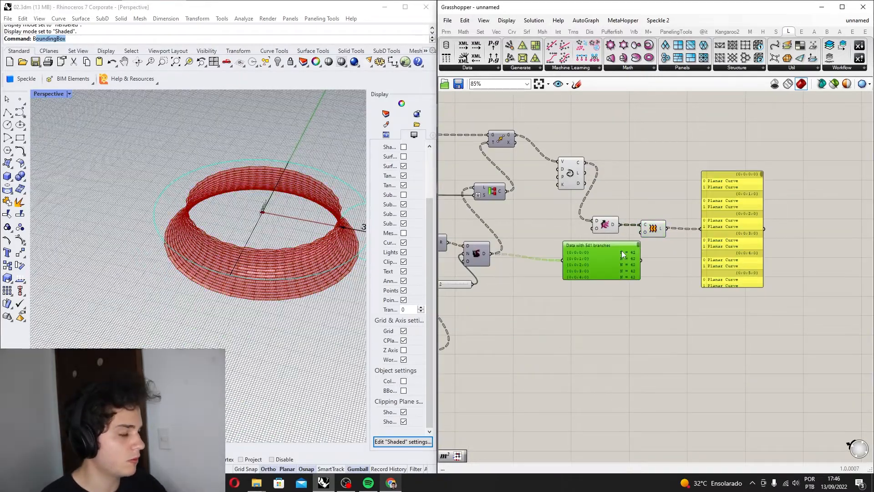
pyautogui.press('Delete')
pyautogui.scroll(3, 611, 229)
pyautogui.moveTo(611, 229); pyautogui.dragTo(655, 265, button='right')
pyautogui.moveTo(661, 306); pyautogui.dragTo(581, 152)
pyautogui.middleClick(582, 153)
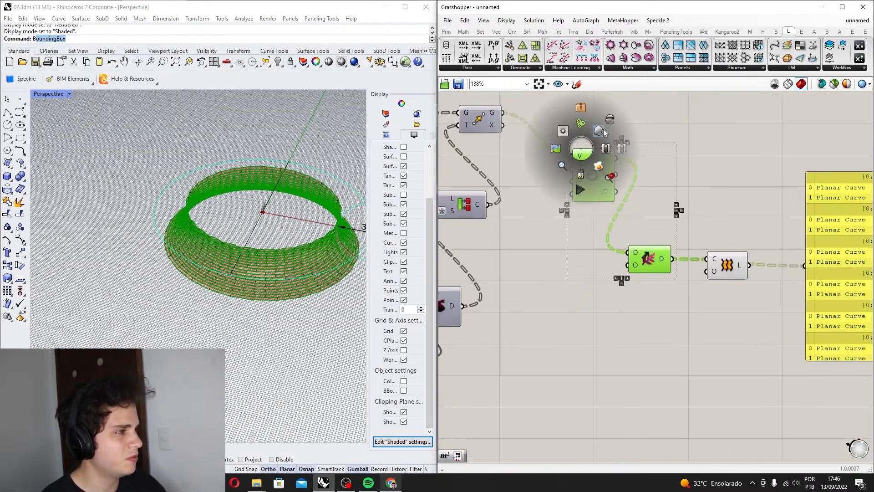
# - Set the Domain end slider of the wave amplitude remapping to 10
pyautogui.moveTo(273, 205); pyautogui.dragTo(187, 178, button='right')
pyautogui.scroll(5, 200, 214)
pyautogui.scroll(-5, 210, 236)
pyautogui.scroll(5, 211, 233)
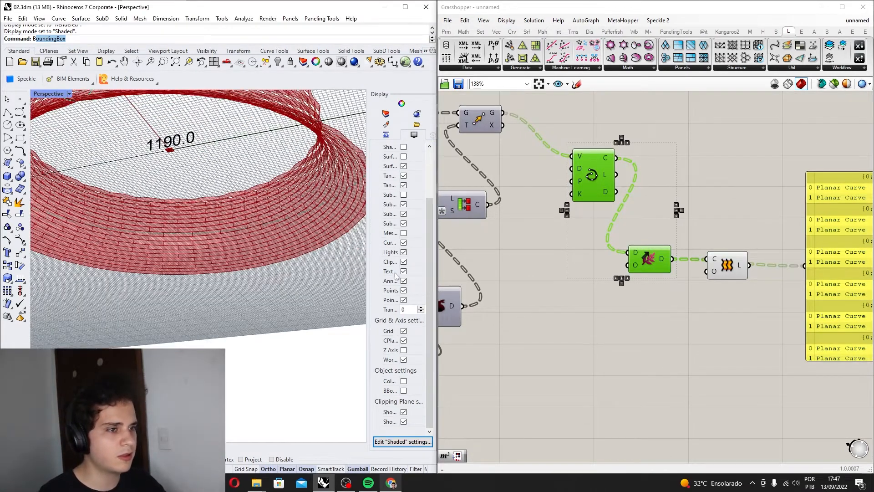
pyautogui.scroll(-1, 574, 324)
pyautogui.moveTo(573, 324); pyautogui.dragTo(715, 254, button='right')
pyautogui.moveTo(613, 294); pyautogui.dragTo(798, 150, button='right')
pyautogui.scroll(2, 546, 325)
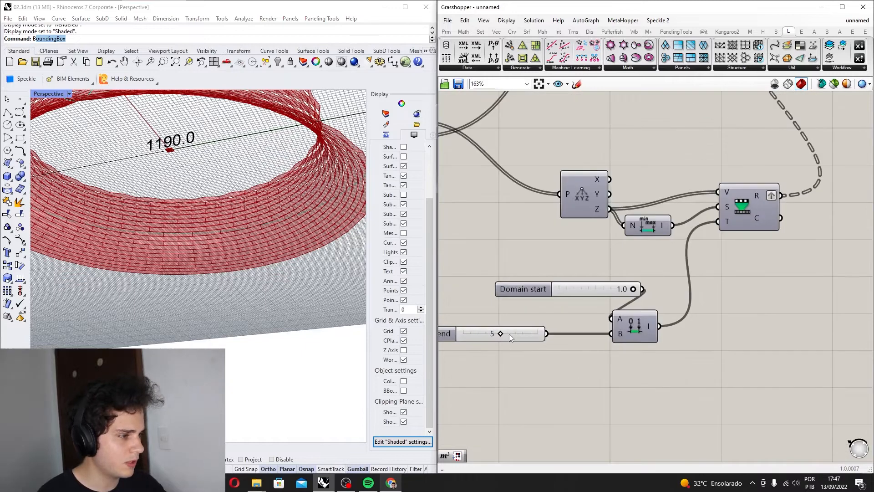
pyautogui.write('10')
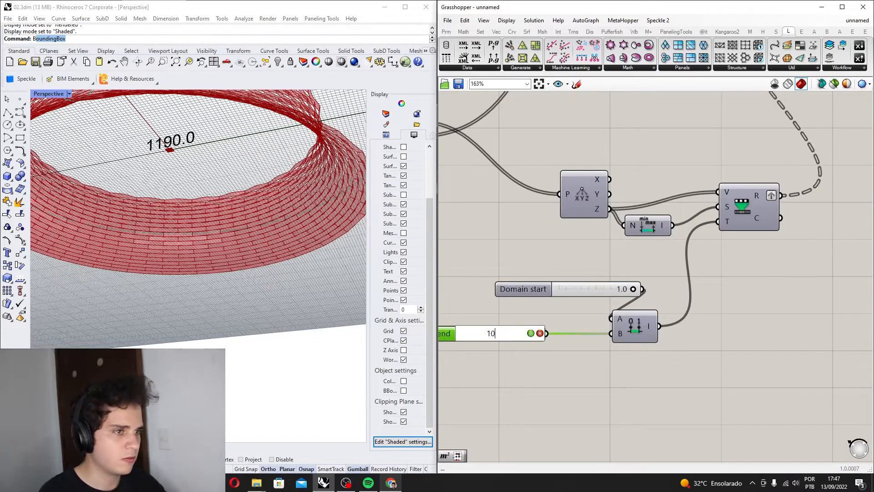
pyautogui.press('Return')
# - Set the Domain end slider to 7 and the Domain start slider to 0.5
pyautogui.scroll(5, 231, 233)
pyautogui.moveTo(232, 233); pyautogui.dragTo(282, 211, button='right')
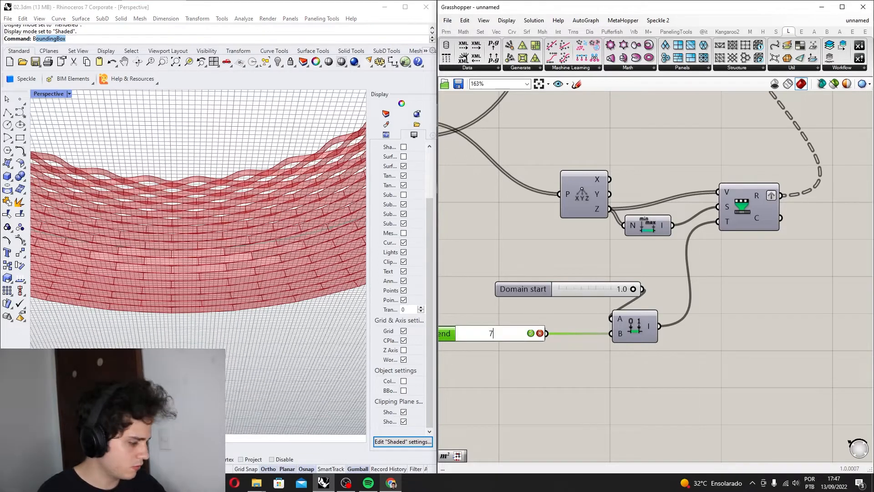
pyautogui.click(588, 292)
pyautogui.doubleClick(588, 291)
pyautogui.write('0.5')
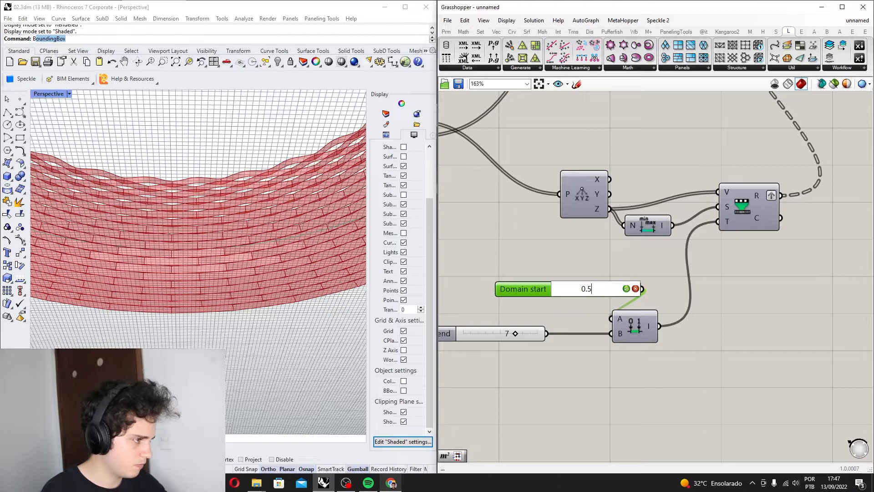
# - Bake the Loft surfaces into the Rhino model with the default attributes
pyautogui.scroll(-2, 550, 284)
pyautogui.scroll(-6, 277, 238)
pyautogui.scroll(-3, 783, 209)
pyautogui.moveTo(788, 209); pyautogui.dragTo(523, 295, button='right')
pyautogui.scroll(3, 711, 200)
pyautogui.scroll(1, 646, 197)
pyautogui.click(646, 198)
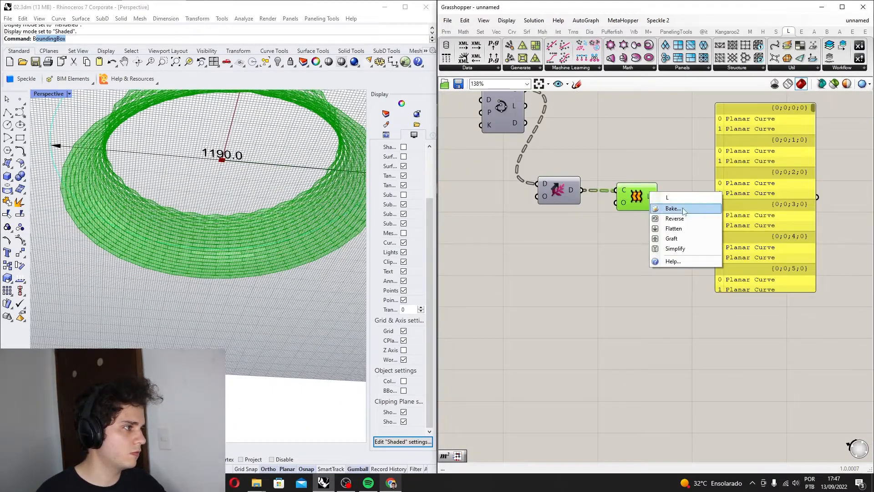
pyautogui.click(684, 210)
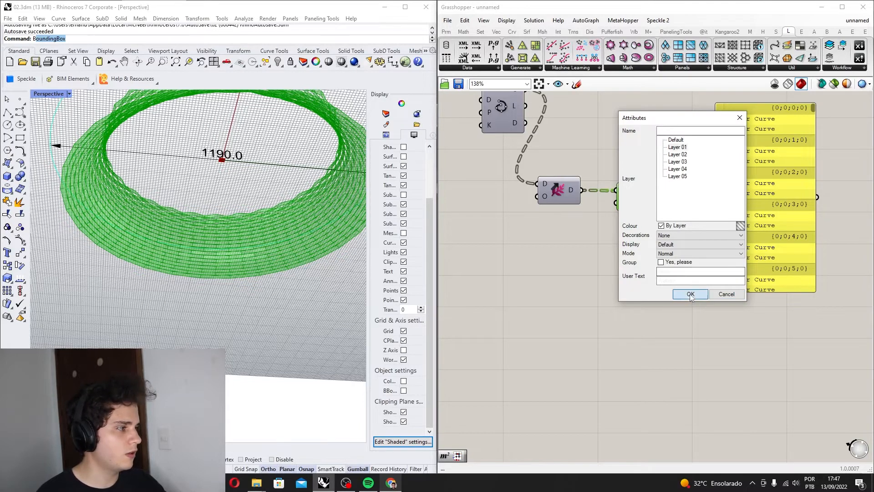
pyautogui.click(691, 295)
# - Hide the Loft preview and switch the Perspective viewport to Rendered display
pyautogui.scroll(4, 228, 257)
pyautogui.scroll(-6, 318, 264)
pyautogui.middleClick(588, 227)
pyautogui.click(614, 197)
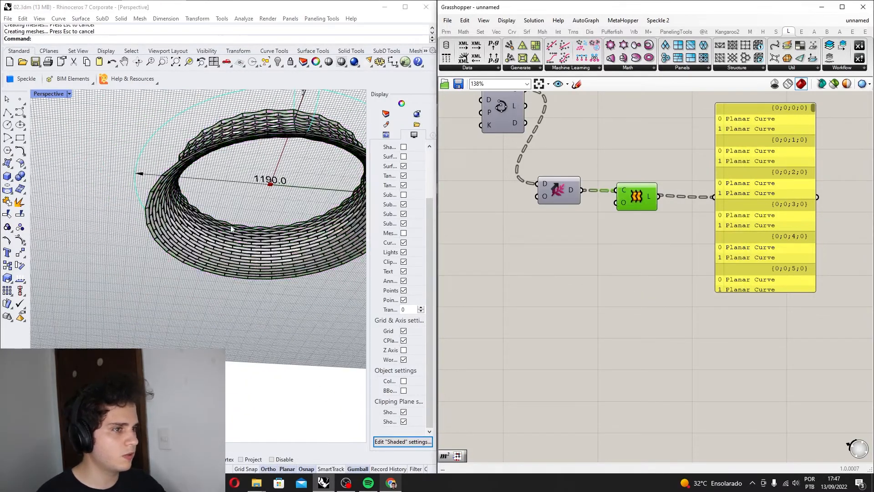
pyautogui.scroll(2, 231, 228)
pyautogui.click(68, 95)
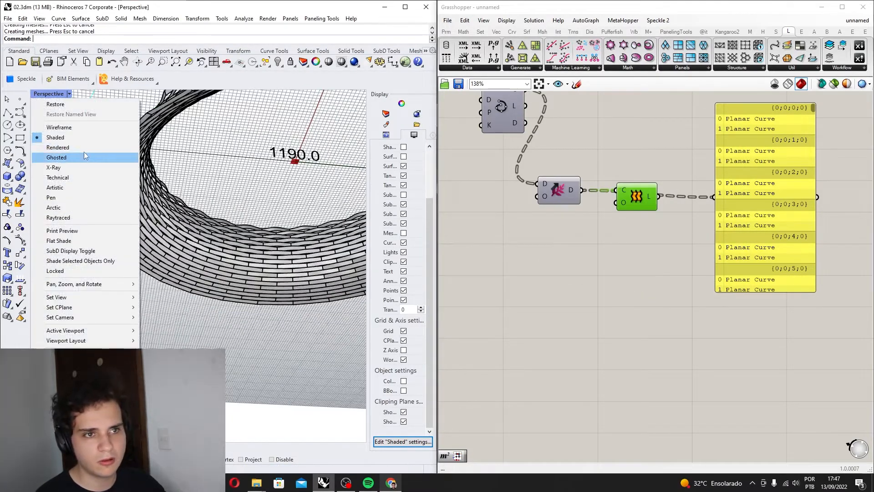
pyautogui.click(84, 147)
# - Inspect the rendered surfaces and delete the baked geometry from the Rhino model
pyautogui.scroll(5, 228, 288)
pyautogui.moveTo(231, 318); pyautogui.dragTo(201, 339, button='right')
pyautogui.scroll(-4, 249, 331)
pyautogui.scroll(-7, 230, 300)
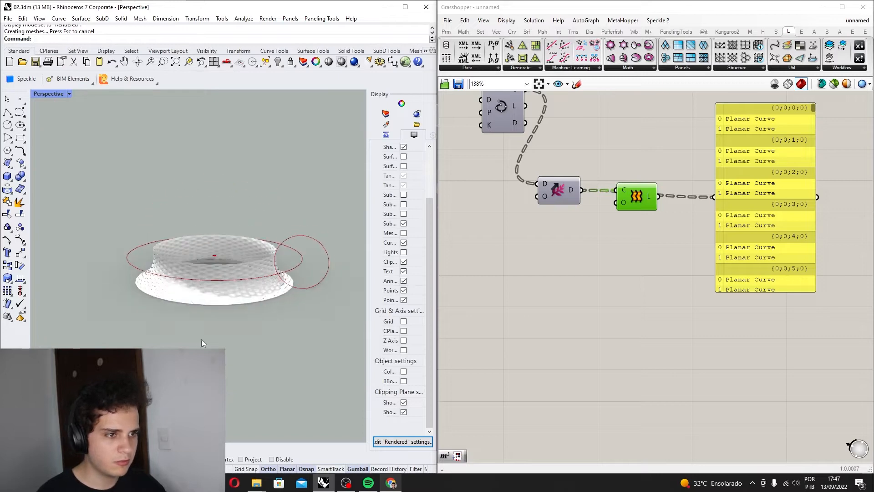
pyautogui.scroll(-2, 360, 277)
pyautogui.scroll(-1, 444, 292)
pyautogui.press('Delete')
# - Set the panel grid's U Divisions slider to 57 and its V Divisions slider to 30
pyautogui.scroll(-4, 567, 316)
pyautogui.moveTo(540, 260); pyautogui.dragTo(769, 268, button='right')
pyautogui.moveTo(562, 193); pyautogui.dragTo(647, 254, button='right')
pyautogui.scroll(3, 484, 217)
pyautogui.scroll(2, 613, 190)
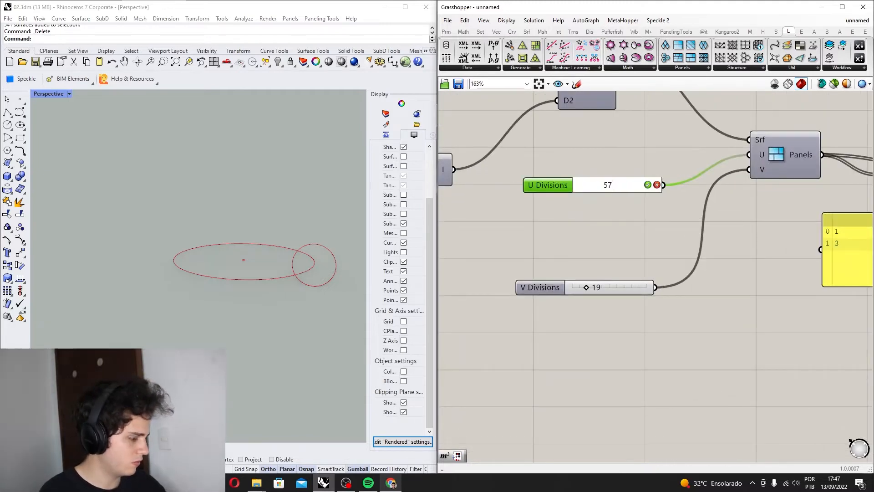
pyautogui.click(622, 289)
pyautogui.doubleClick(621, 288)
pyautogui.write('30')
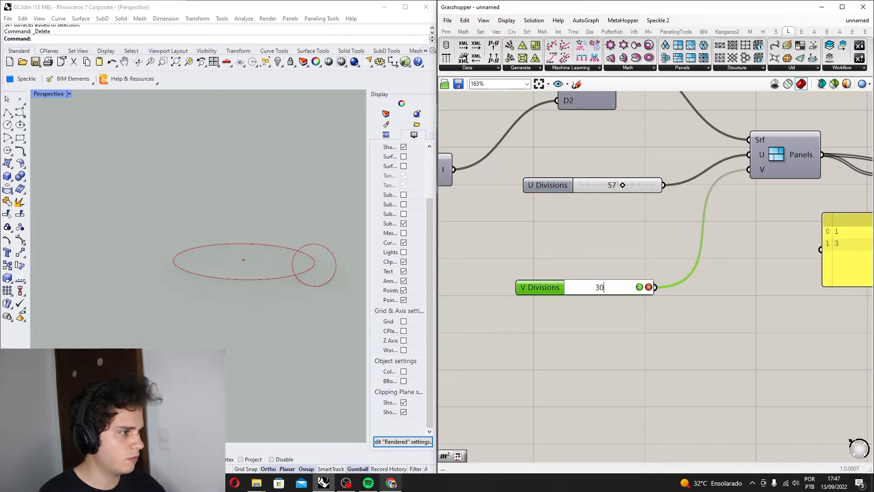
pyautogui.press('Return')
# - Turn the preview of the Loft component back on
pyautogui.scroll(-5, 623, 287)
pyautogui.moveTo(653, 310); pyautogui.dragTo(537, 293, button='right')
pyautogui.scroll(-4, 592, 287)
pyautogui.moveTo(688, 274); pyautogui.dragTo(592, 274, button='right')
pyautogui.scroll(5, 593, 273)
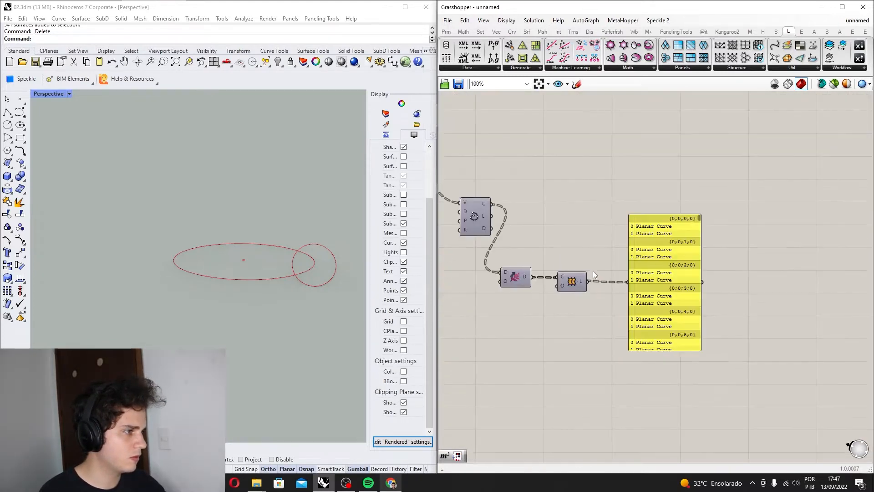
pyautogui.middleClick(571, 280)
pyautogui.scroll(4, 252, 262)
pyautogui.moveTo(253, 299); pyautogui.dragTo(247, 328, button='right')
pyautogui.click(589, 191)
# - Examine the more finely divided lofted strips close up and across the whole ring
pyautogui.scroll(2, 269, 251)
pyautogui.scroll(8, 229, 288)
pyautogui.moveTo(225, 296); pyautogui.dragTo(214, 334, button='right')
pyautogui.scroll(-4, 200, 331)
pyautogui.scroll(6, 210, 325)
pyautogui.scroll(-10, 233, 337)
pyautogui.scroll(5, 218, 339)
pyautogui.scroll(2, 214, 334)
pyautogui.scroll(-3, 636, 280)
# - Bake the more finely divided Loft surfaces with the default attributes and hide the Loft preview
pyautogui.moveTo(509, 370); pyautogui.dragTo(651, 229, button='right')
pyautogui.scroll(-3, 687, 239)
pyautogui.scroll(7, 674, 210)
pyautogui.click(712, 183)
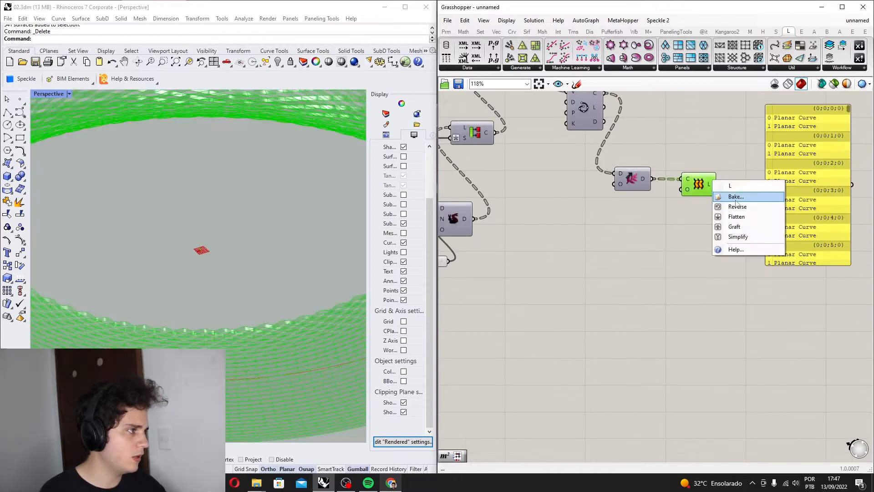
pyautogui.click(736, 197)
pyautogui.click(742, 284)
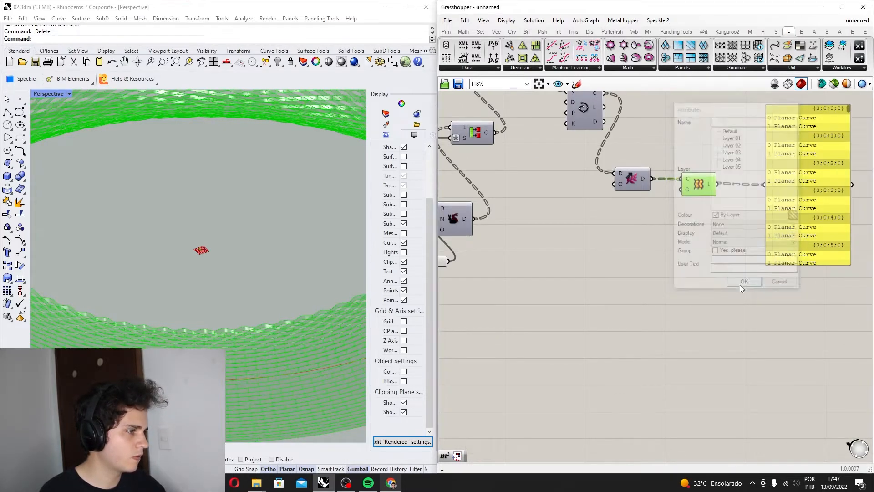
pyautogui.middleClick(711, 187)
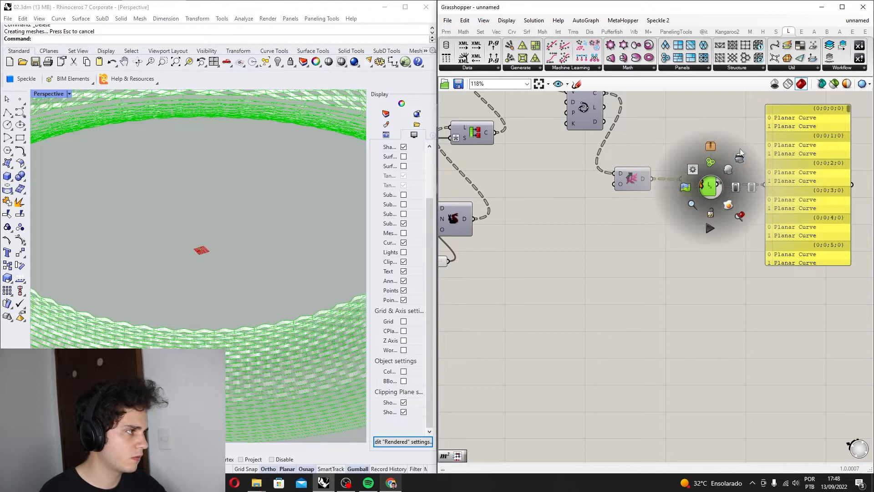
pyautogui.click(739, 148)
# - Inspect the baked woven skin in Rendered display from several angles and distances
pyautogui.moveTo(312, 276); pyautogui.dragTo(232, 329, button='right')
pyautogui.scroll(-3, 242, 371)
pyautogui.scroll(9, 258, 402)
pyautogui.scroll(-5, 248, 360)
pyautogui.moveTo(249, 360); pyautogui.dragTo(304, 339, button='right')
pyautogui.scroll(-3, 298, 296)
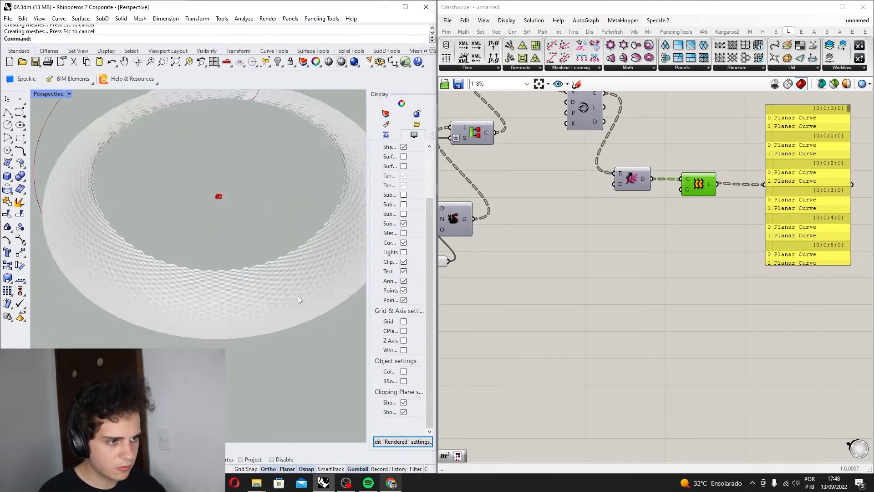
pyautogui.scroll(10, 299, 296)
pyautogui.moveTo(262, 316); pyautogui.dragTo(315, 325, button='right')
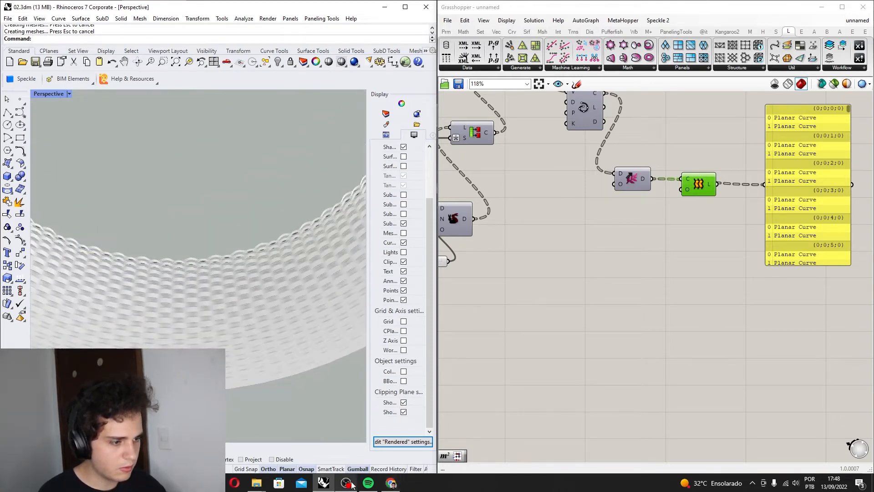
pyautogui.scroll(2, 327, 294)
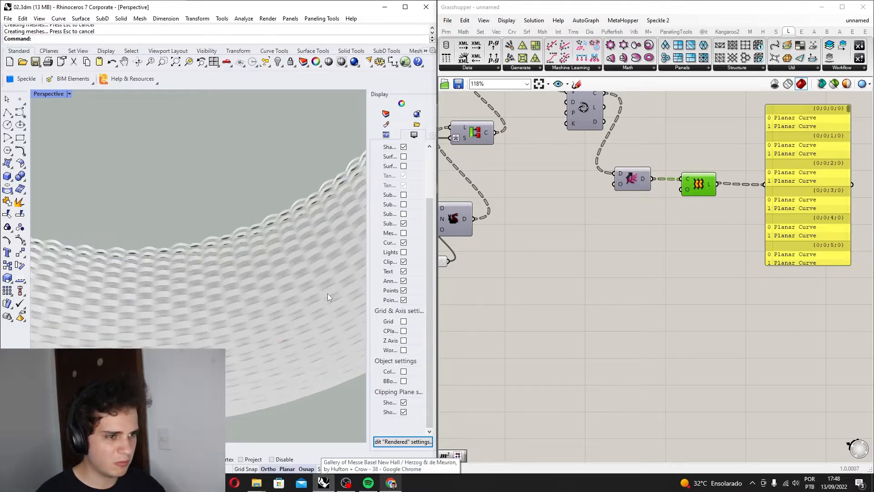
pyautogui.scroll(-2, 487, 222)
pyautogui.scroll(2, 304, 195)
pyautogui.moveTo(304, 195); pyautogui.dragTo(318, 200, button='right')
# - Show the Loft preview again and set the Domain end slider to 5
pyautogui.moveTo(535, 255); pyautogui.dragTo(648, 236, button='right')
pyautogui.hotkey('ctrl', 'q')
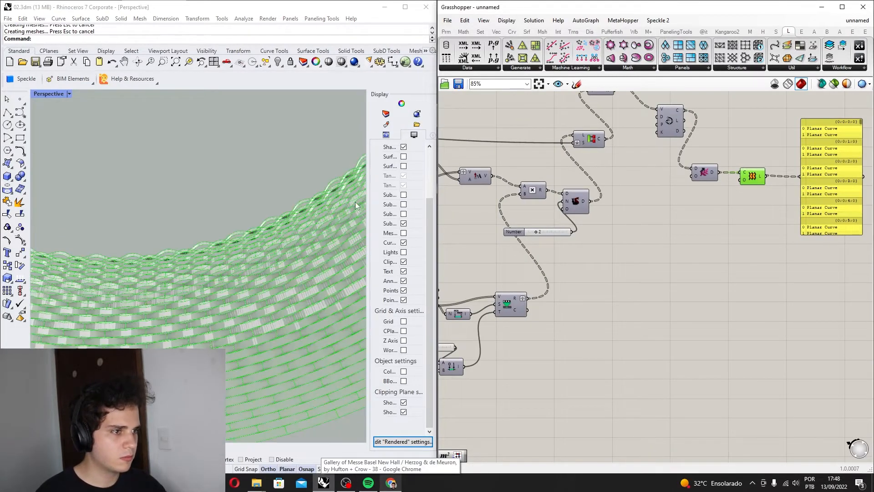
pyautogui.moveTo(593, 244); pyautogui.dragTo(744, 209, button='right')
pyautogui.scroll(2, 755, 216)
pyautogui.moveTo(519, 358); pyautogui.dragTo(556, 331, button='right')
pyautogui.scroll(3, 556, 330)
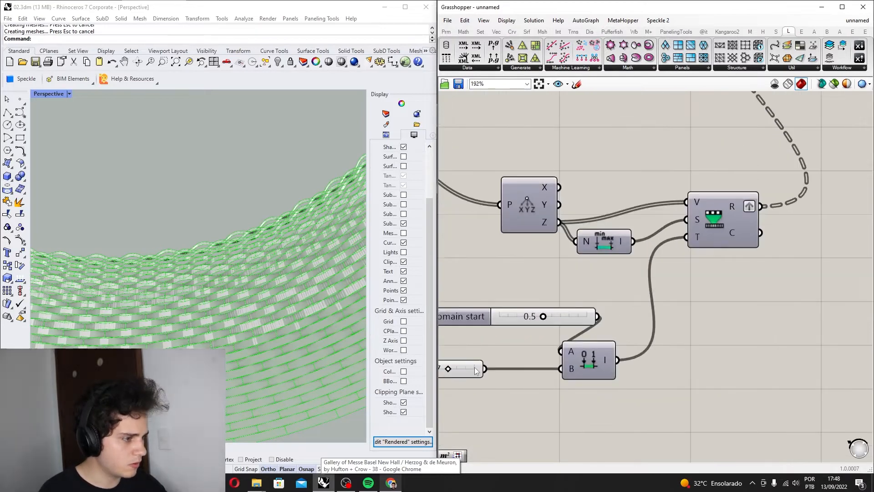
pyautogui.moveTo(474, 368); pyautogui.dragTo(562, 338, button='right')
pyautogui.click(529, 343)
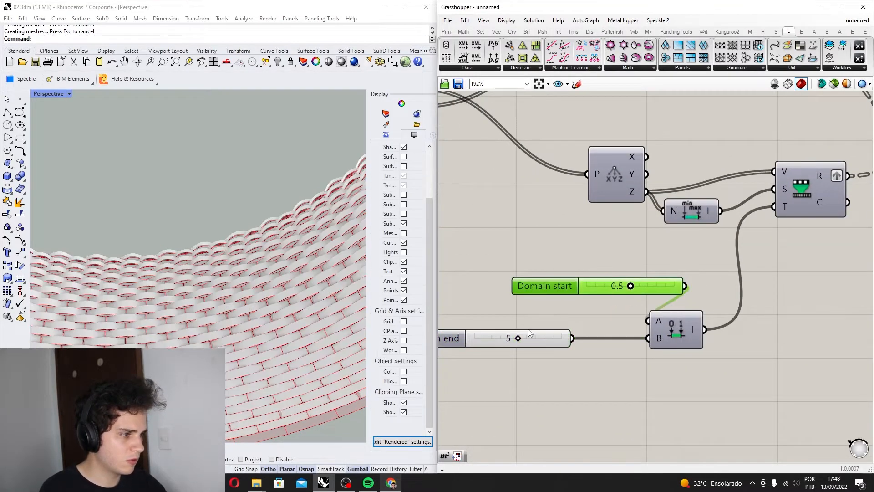
# - Select all the baked Loft surfaces in the Rhino viewport and delete them
pyautogui.scroll(-2, 276, 236)
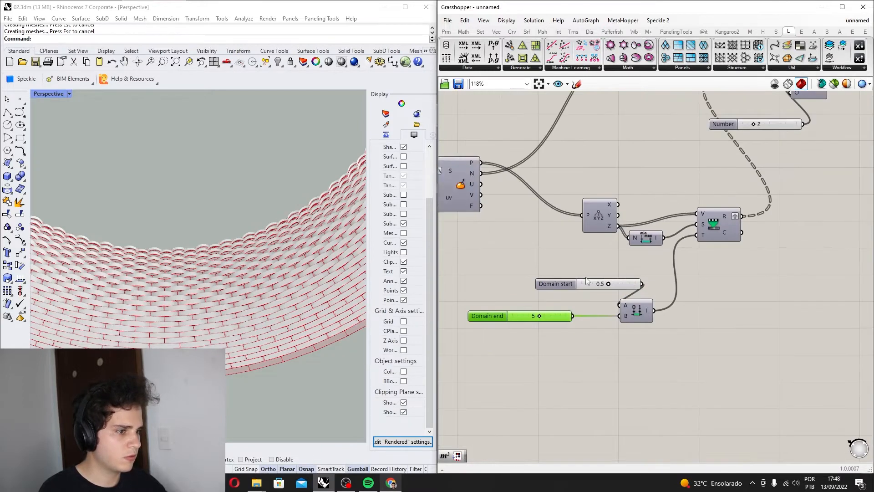
pyautogui.scroll(-3, 304, 280)
pyautogui.click(258, 300)
pyautogui.click(602, 335)
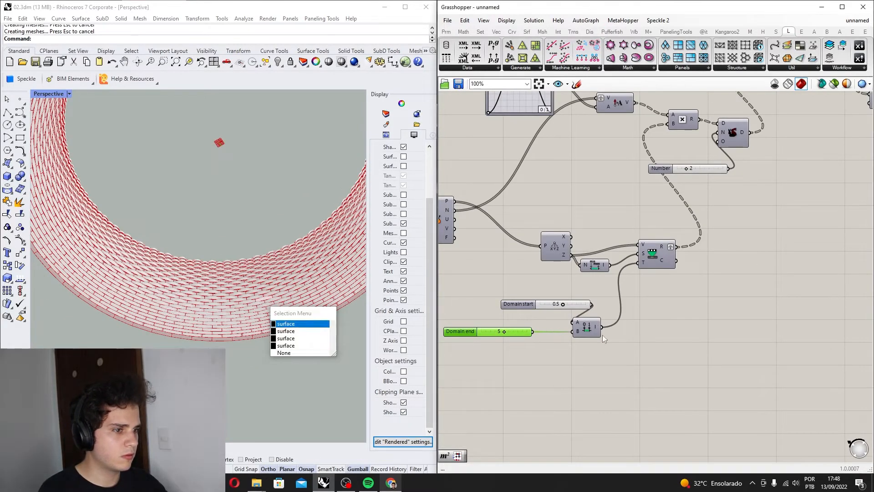
pyautogui.click(208, 325)
pyautogui.scroll(-8, 207, 325)
pyautogui.moveTo(312, 346); pyautogui.dragTo(314, 348)
pyautogui.press('Delete')
# - Bake the Loft surfaces made with the Domain end of 5 using the default attributes and hide the Loft preview
pyautogui.click(684, 266)
pyautogui.scroll(-5, 684, 266)
pyautogui.moveTo(451, 177); pyautogui.dragTo(658, 197, button='right')
pyautogui.scroll(4, 654, 196)
pyautogui.scroll(3, 597, 207)
pyautogui.moveTo(631, 164); pyautogui.dragTo(599, 191, button='right')
pyautogui.scroll(-7, 599, 191)
pyautogui.moveTo(708, 227); pyautogui.dragTo(334, 235, button='right')
pyautogui.scroll(7, 667, 258)
pyautogui.click(732, 293)
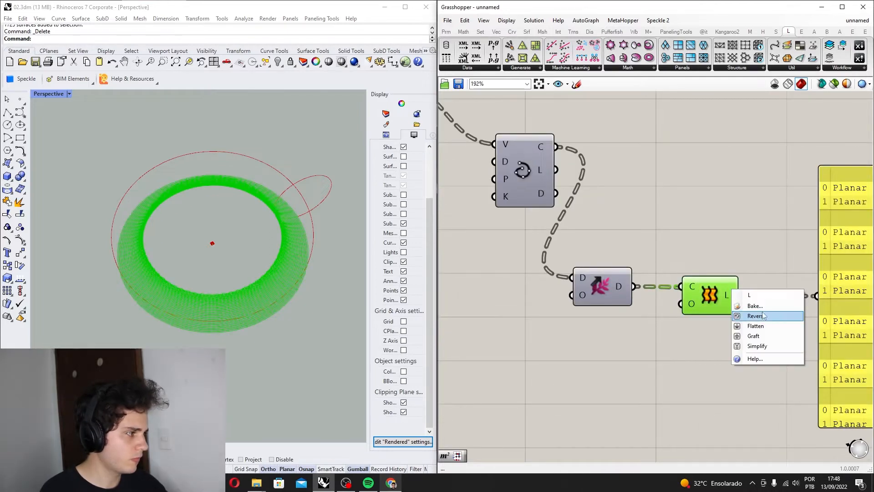
pyautogui.click(760, 305)
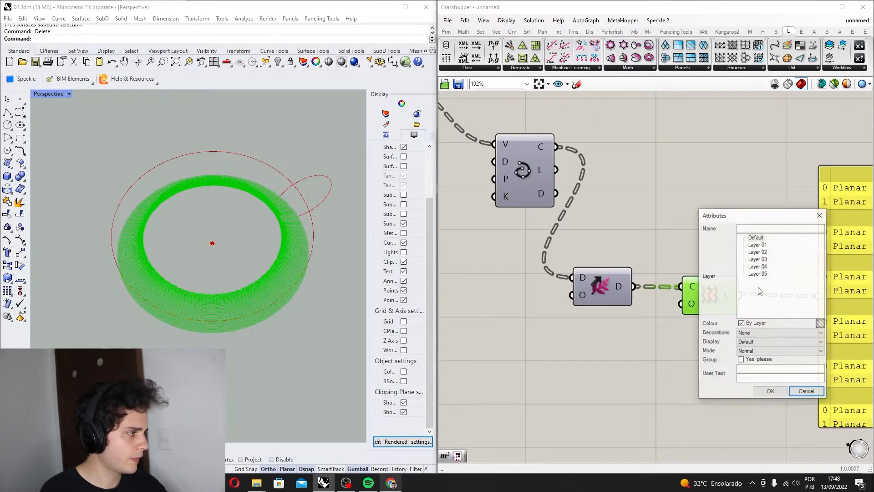
pyautogui.click(779, 394)
pyautogui.scroll(3, 706, 287)
pyautogui.middleClick(714, 273)
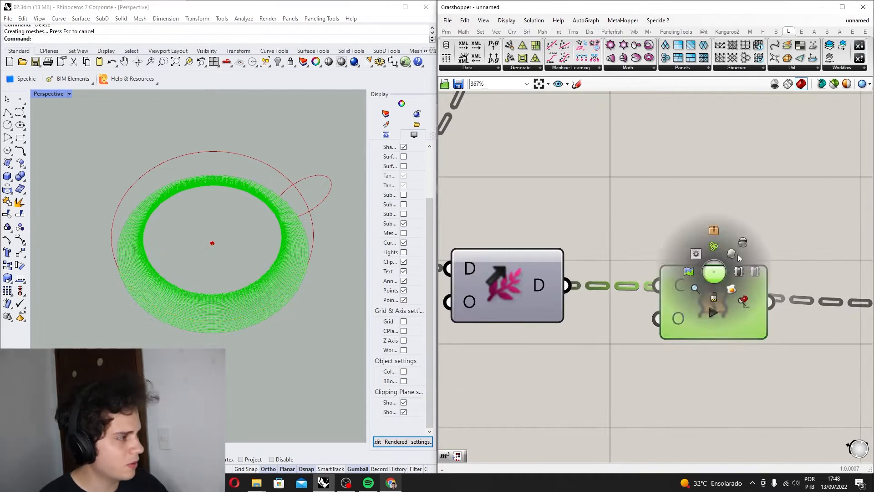
pyautogui.click(745, 243)
# - Inspect the newly baked wavy skin in the Rendered viewport from several angles, from the whole ring to close-ups near the seam
pyautogui.scroll(14, 229, 292)
pyautogui.scroll(-9, 247, 319)
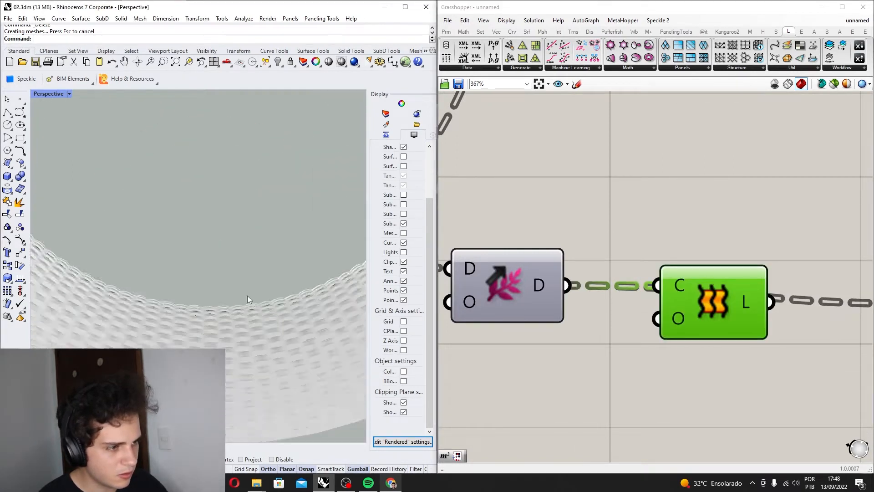
pyautogui.scroll(3, 155, 313)
pyautogui.scroll(-9, 140, 311)
pyautogui.scroll(11, 259, 237)
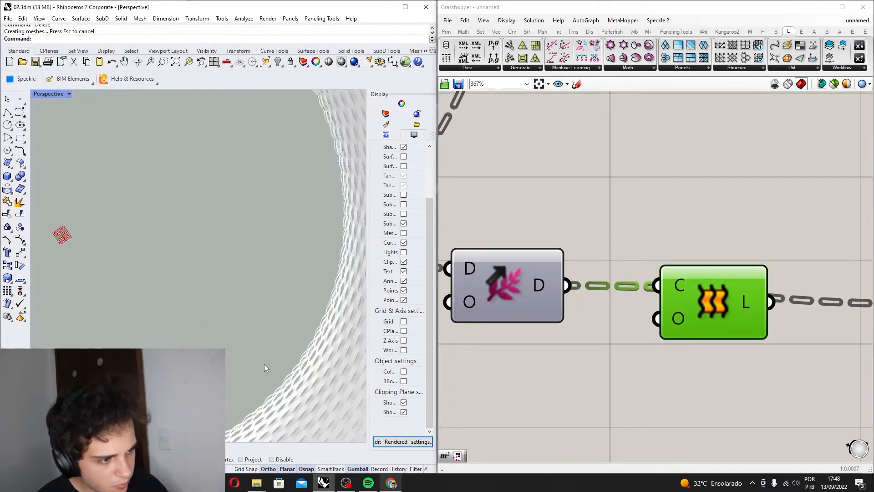
pyautogui.scroll(-9, 264, 364)
pyautogui.scroll(8, 282, 368)
pyautogui.scroll(-13, 241, 354)
pyautogui.moveTo(282, 368); pyautogui.dragTo(157, 357, button='right')
pyautogui.scroll(6, 215, 350)
pyautogui.scroll(3, 221, 353)
pyautogui.scroll(-10, 148, 360)
pyautogui.scroll(10, 137, 339)
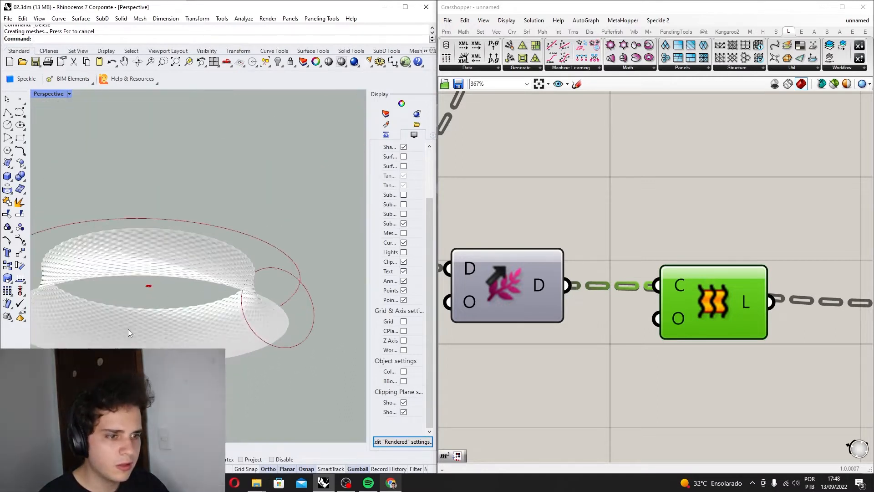
pyautogui.moveTo(137, 330); pyautogui.dragTo(196, 339, button='right')
pyautogui.scroll(-10, 197, 340)
pyautogui.scroll(10, 259, 363)
pyautogui.scroll(-10, 242, 359)
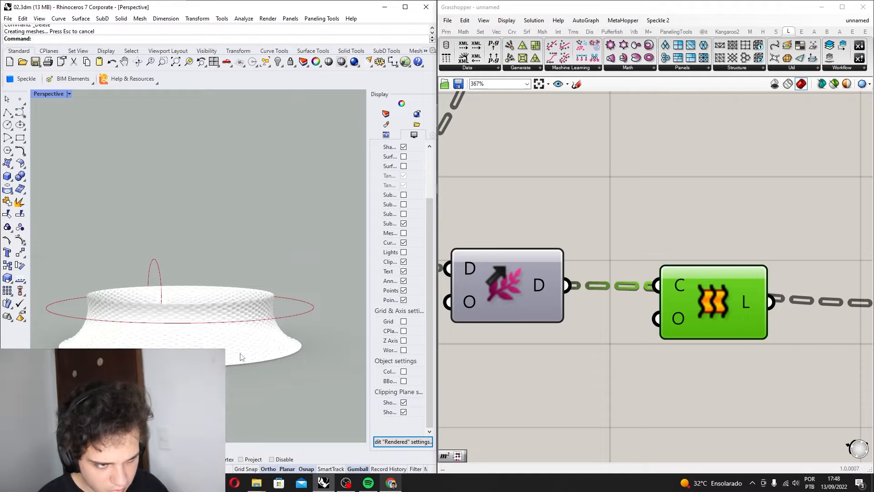
pyautogui.scroll(8, 228, 353)
pyautogui.scroll(-10, 224, 349)
pyautogui.scroll(12, 227, 332)
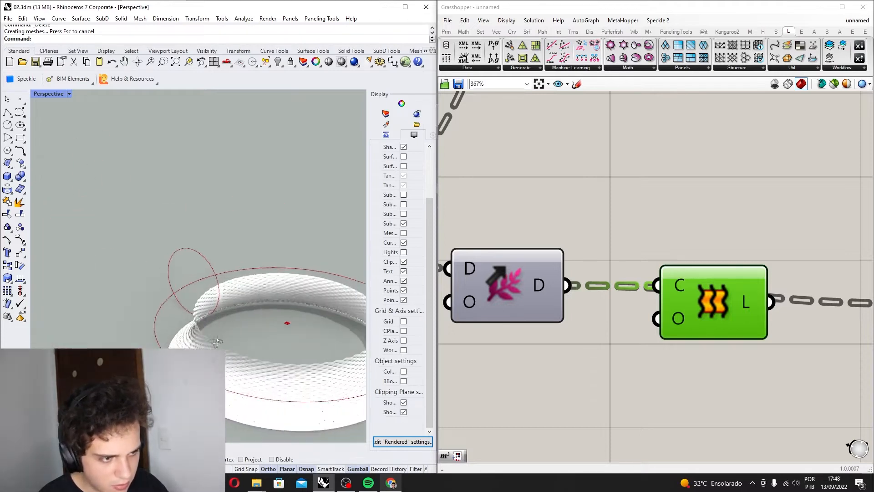
pyautogui.scroll(6, 274, 278)
pyautogui.scroll(-10, 283, 296)
pyautogui.scroll(10, 255, 307)
pyautogui.scroll(-7, 234, 278)
pyautogui.scroll(5, 227, 255)
pyautogui.moveTo(186, 263); pyautogui.dragTo(153, 277, button='right')
pyautogui.scroll(-7, 175, 309)
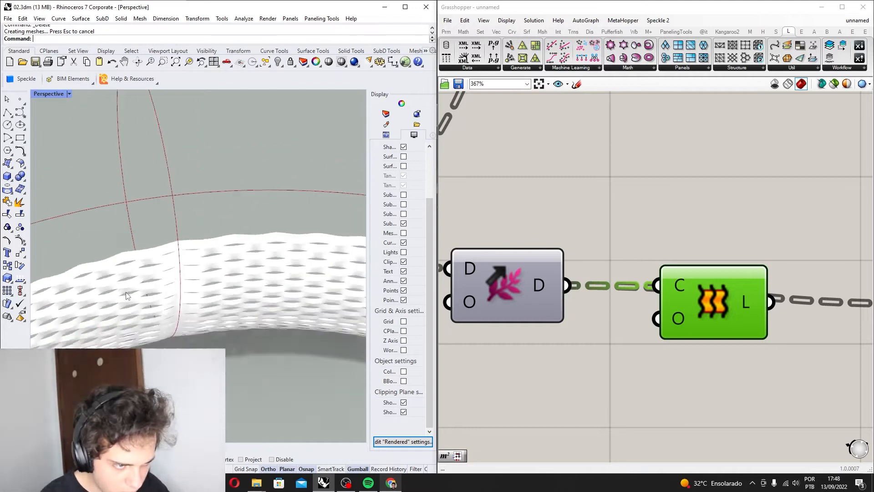
pyautogui.scroll(4, 178, 319)
pyautogui.scroll(-3, 136, 264)
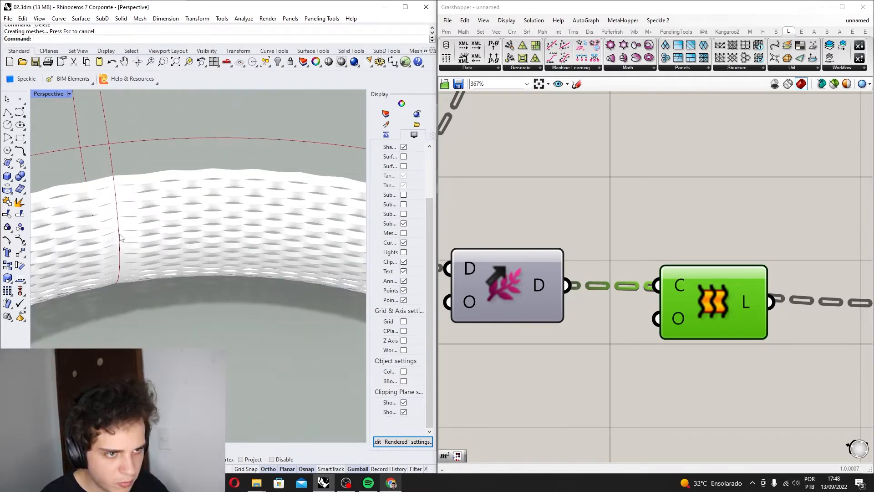
# - Turn on the preview of the Panels component in the Grasshopper definition
pyautogui.scroll(-9, 614, 221)
pyautogui.moveTo(556, 223)
pyautogui.mouseDown(button='right')
pyautogui.moveTo(690, 266)
pyautogui.moveTo(771, 266)
pyautogui.mouseUp(button='right')
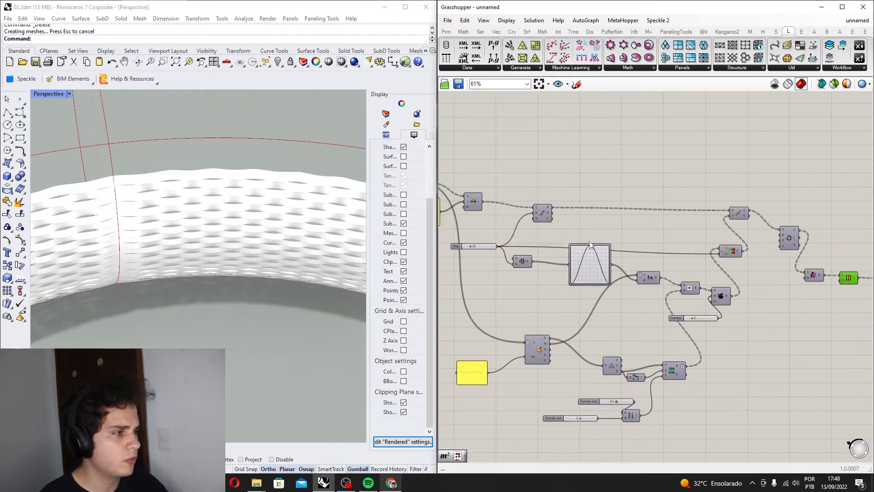
pyautogui.moveTo(590, 241); pyautogui.dragTo(682, 241, button='right')
pyautogui.scroll(3, 499, 205)
pyautogui.click(479, 164)
pyautogui.middleClick(479, 164)
pyautogui.click(491, 146)
# - Examine the staggered panel grid overlaid on the baked skin, orbiting around the ring and zooming in and out
pyautogui.scroll(-5, 203, 286)
pyautogui.moveTo(195, 296)
pyautogui.mouseDown(button='right')
pyautogui.moveTo(190, 308)
pyautogui.moveTo(218, 313)
pyautogui.moveTo(170, 325)
pyautogui.moveTo(185, 268)
pyautogui.mouseUp(button='right')
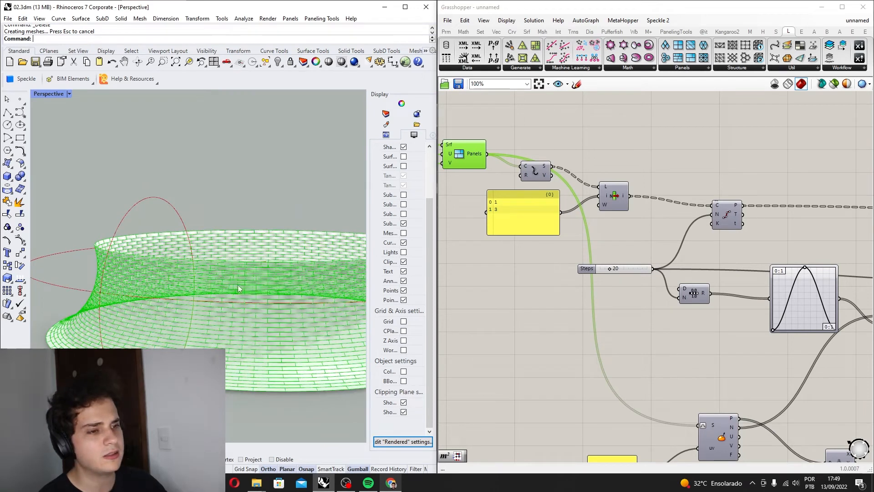
pyautogui.moveTo(272, 259); pyautogui.dragTo(125, 276, button='right')
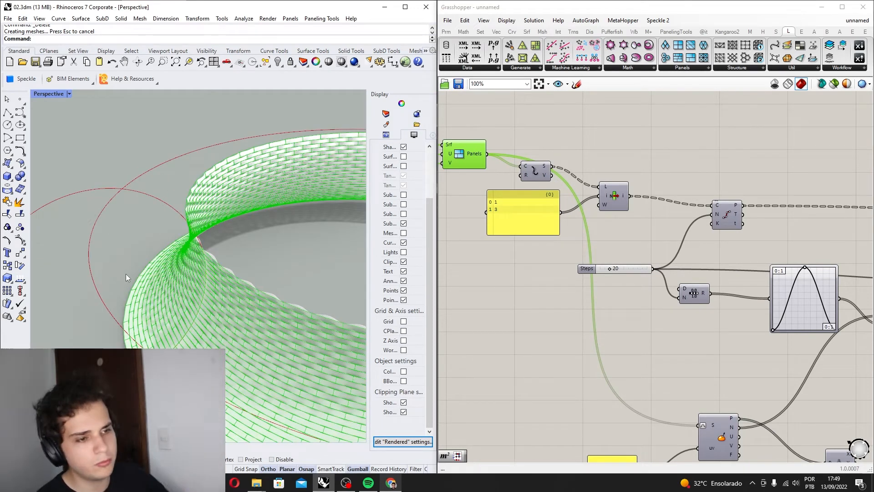
pyautogui.moveTo(85, 331); pyautogui.dragTo(222, 131, button='right')
pyautogui.scroll(5, 203, 291)
pyautogui.scroll(-10, 203, 336)
pyautogui.moveTo(203, 336); pyautogui.dragTo(191, 248, button='right')
pyautogui.scroll(-2, 191, 247)
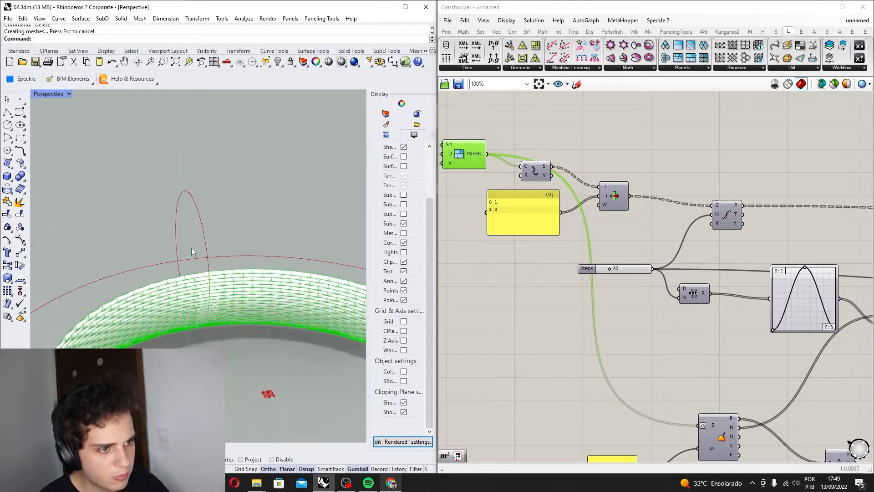
pyautogui.scroll(2, 201, 286)
pyautogui.moveTo(202, 286); pyautogui.dragTo(226, 202, button='right')
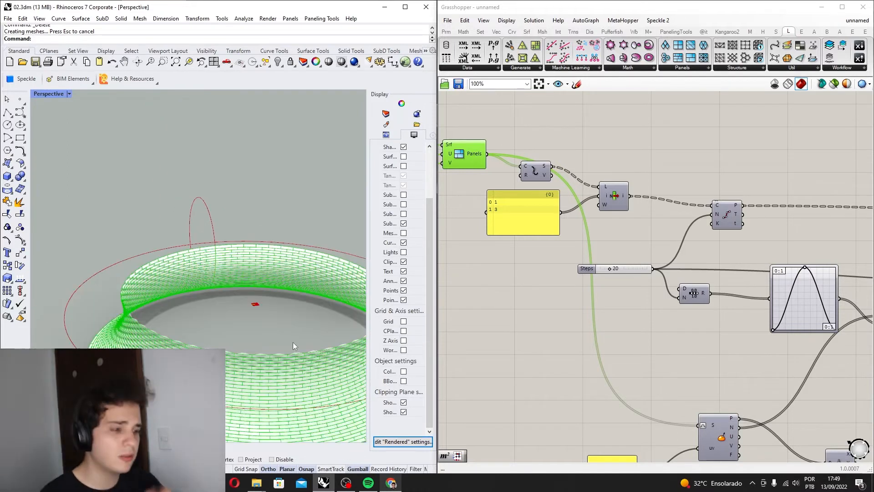
pyautogui.scroll(-6, 245, 338)
pyautogui.moveTo(245, 337); pyautogui.dragTo(208, 360, button='right')
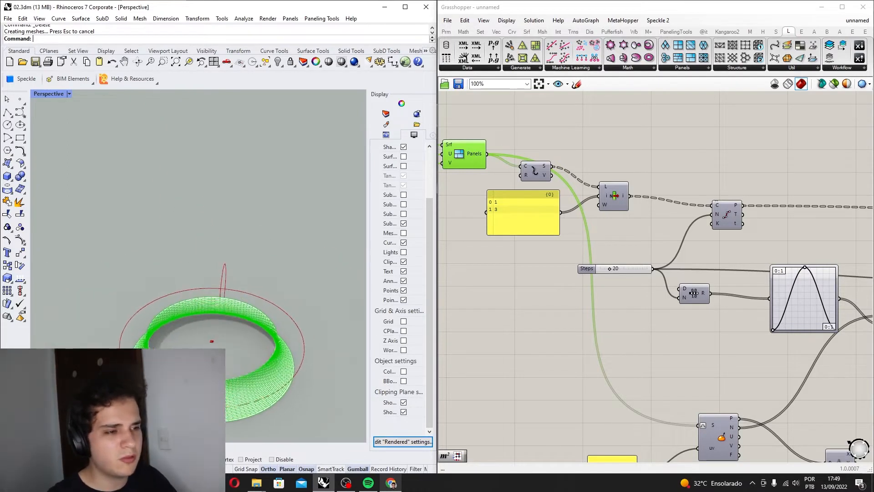
pyautogui.scroll(6, 207, 360)
pyautogui.scroll(-3, 581, 303)
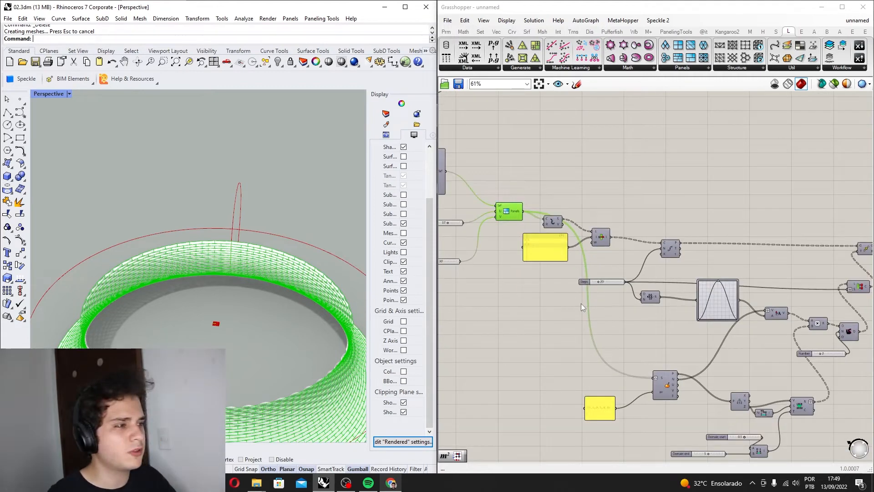
pyautogui.scroll(-2, 581, 303)
pyautogui.scroll(-5, 253, 313)
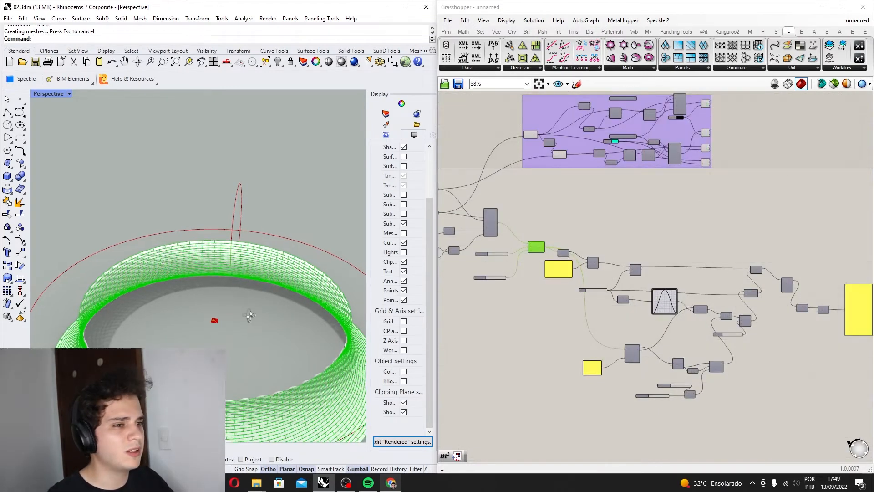
# - Hide the preview of the Panels component again
pyautogui.scroll(5, 203, 208)
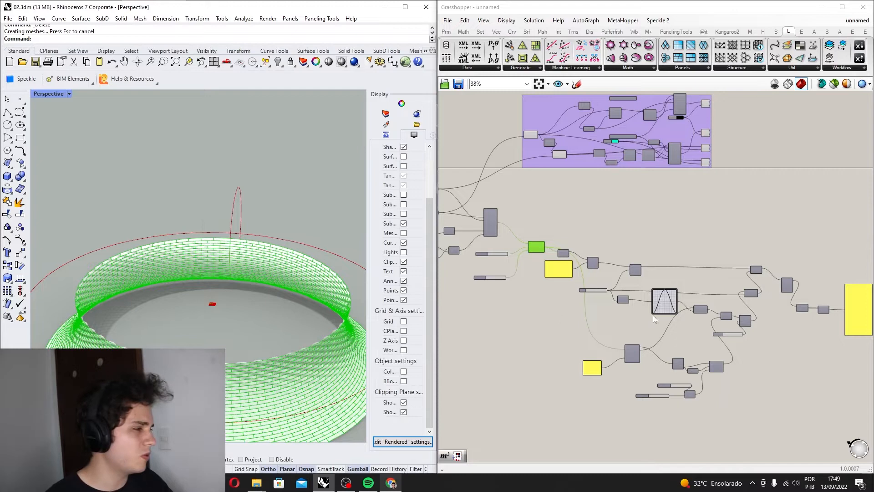
pyautogui.scroll(2, 543, 259)
pyautogui.middleClick(539, 241)
pyautogui.click(550, 216)
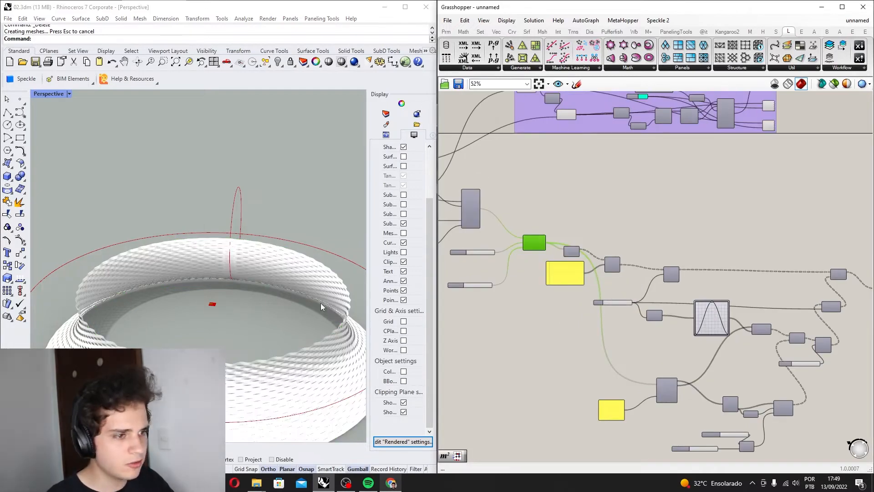
# - Review the Grasshopper definition and the unobstructed baked skin in the viewport with nothing selected
pyautogui.scroll(-3, 320, 302)
pyautogui.moveTo(719, 356); pyautogui.dragTo(574, 302, button='right')
pyautogui.scroll(6, 258, 353)
pyautogui.moveTo(712, 305); pyautogui.dragTo(703, 304, button='right')
pyautogui.moveTo(737, 265); pyautogui.dragTo(690, 255, button='right')
pyautogui.scroll(2, 695, 259)
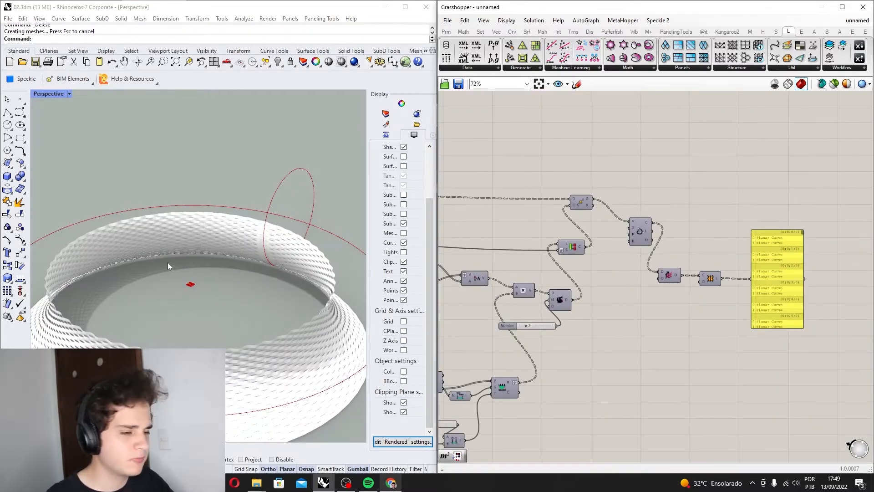
pyautogui.scroll(-5, 167, 266)
pyautogui.press('Escape')
pyautogui.scroll(2, 220, 218)
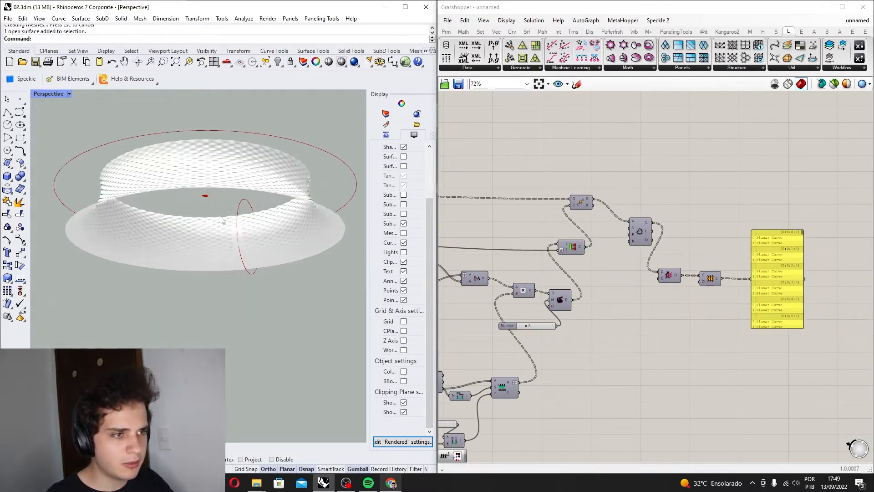
pyautogui.moveTo(221, 218); pyautogui.dragTo(207, 248, button='right')
pyautogui.scroll(4, 180, 243)
pyautogui.scroll(-6, 214, 219)
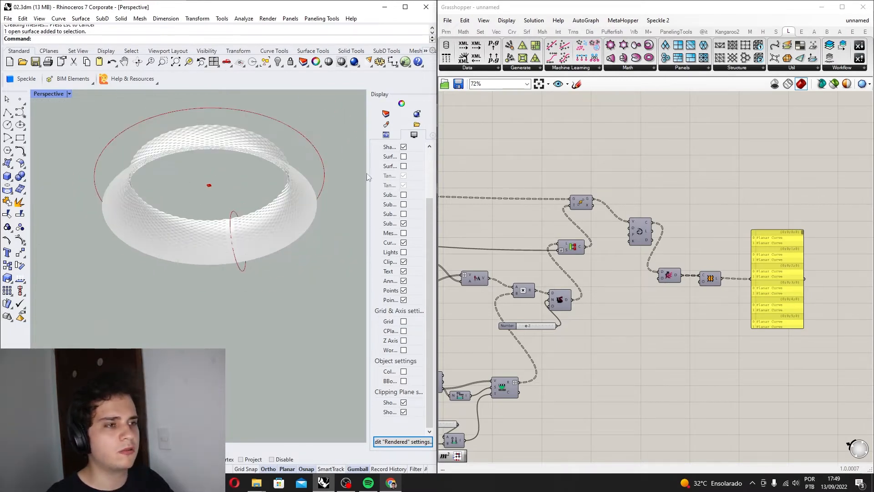
pyautogui.moveTo(552, 301); pyautogui.dragTo(706, 248, button='right')
pyautogui.moveTo(569, 244); pyautogui.dragTo(670, 266, button='right')
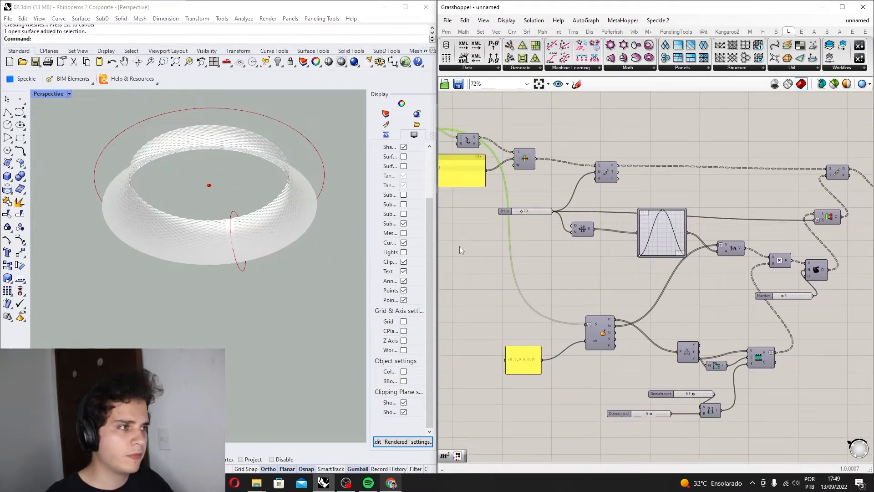
pyautogui.moveTo(460, 249); pyautogui.dragTo(527, 267, button='right')
pyautogui.moveTo(178, 232); pyautogui.dragTo(162, 250, button='right')
pyautogui.scroll(3, 170, 193)
pyautogui.scroll(-7, 162, 250)
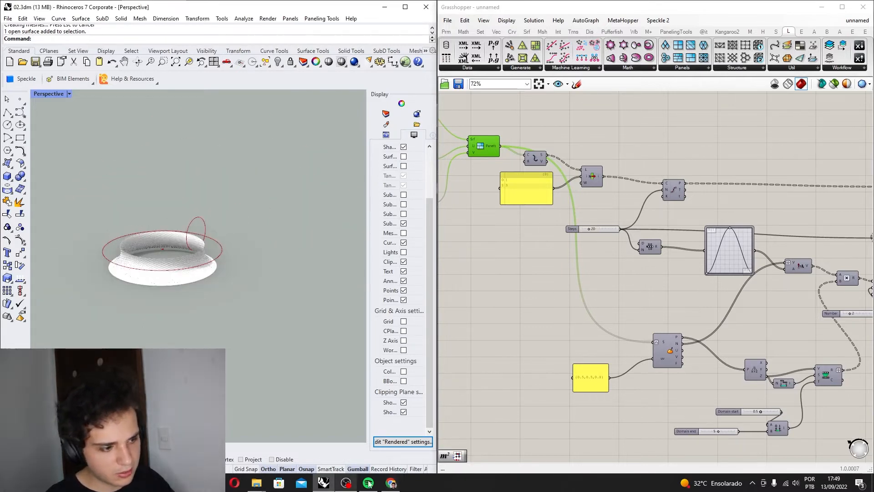
# - Check the Messe Basel New Hall reference photo in Chrome and return to the Grasshopper canvas with nothing selected
pyautogui.click(390, 482)
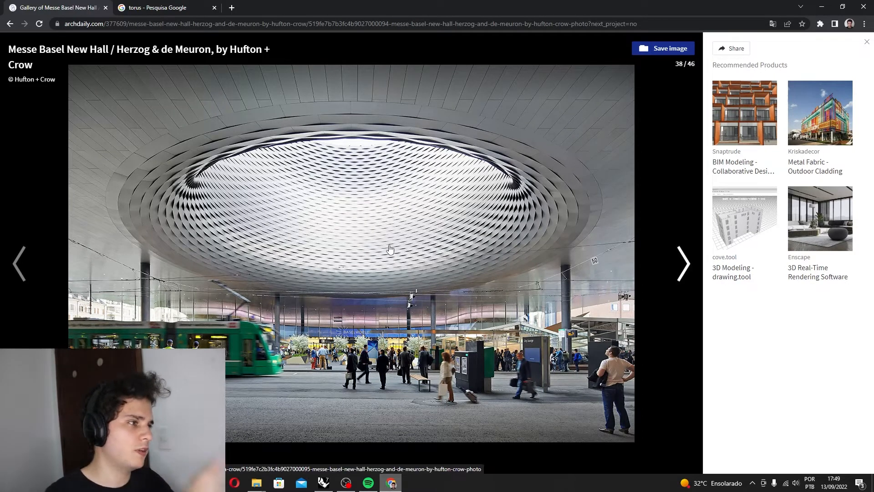
pyautogui.click(821, 6)
pyautogui.rightClick(640, 285)
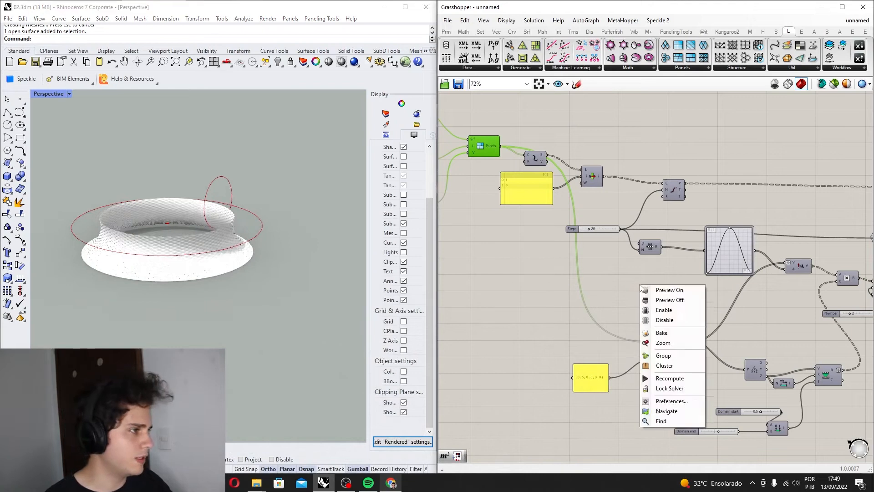
pyautogui.click(493, 250)
# - Add a Brep Edges component beside the torus component and feed the torus surface output into its B input
pyautogui.moveTo(490, 248); pyautogui.dragTo(512, 253, button='right')
pyautogui.scroll(1, 512, 253)
pyautogui.moveTo(487, 164); pyautogui.dragTo(564, 197, button='right')
pyautogui.scroll(3, 564, 197)
pyautogui.scroll(2, 617, 147)
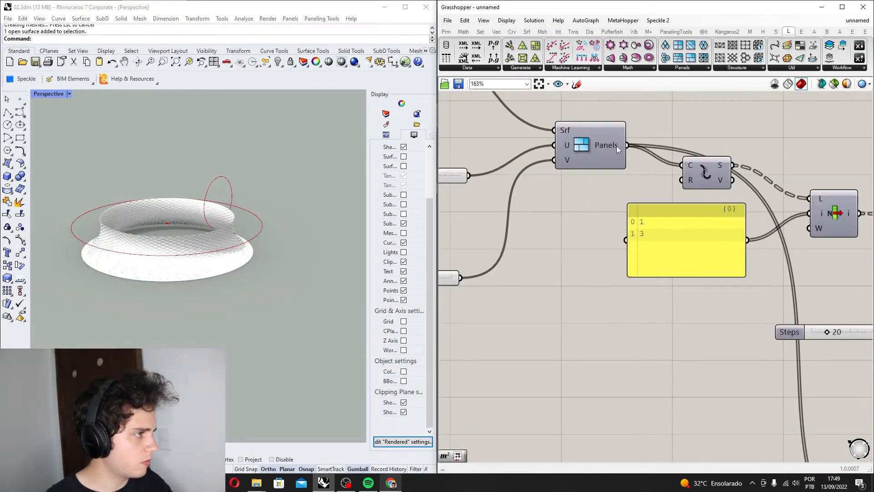
pyautogui.scroll(-3, 602, 159)
pyautogui.moveTo(481, 96); pyautogui.dragTo(527, 187, button='right')
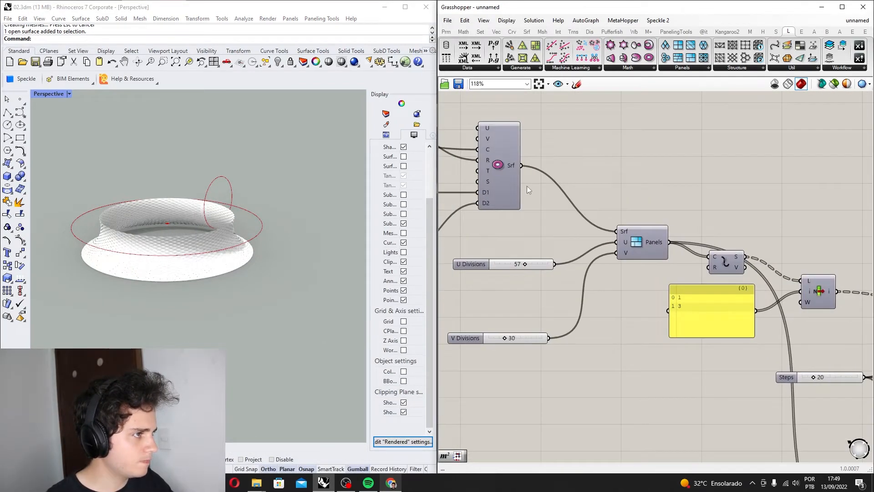
pyautogui.doubleClick(569, 157)
pyautogui.write('brep e')
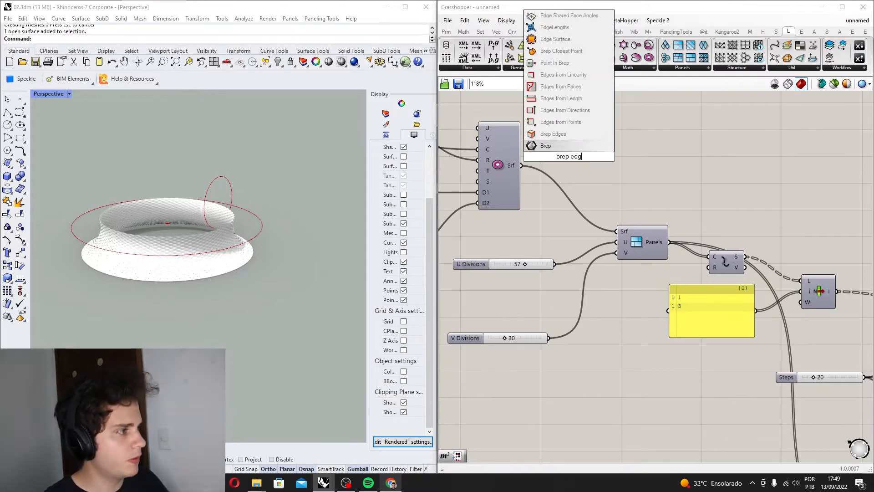
pyautogui.write('dg')
pyautogui.press('Return')
pyautogui.scroll(1, 567, 144)
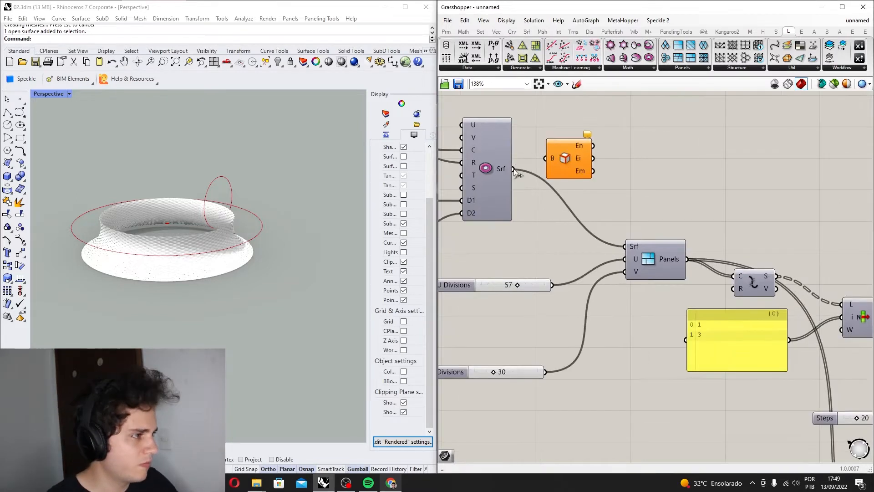
pyautogui.scroll(2, 560, 205)
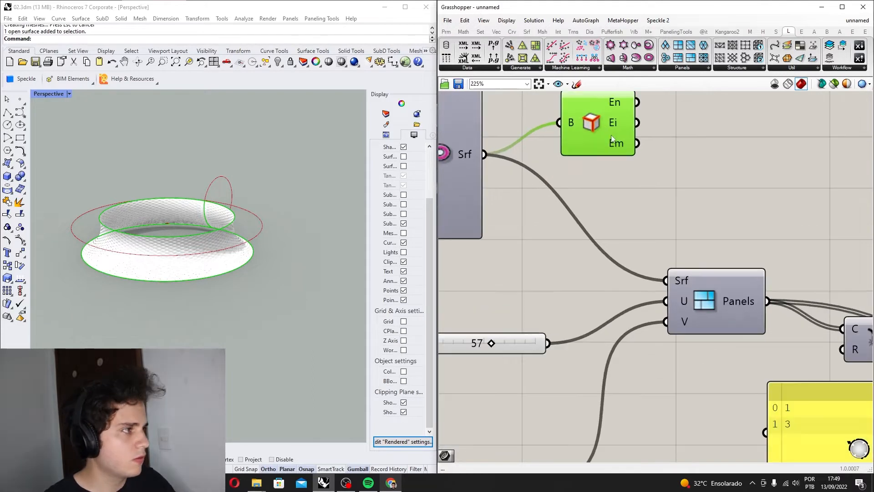
# - Bake the naked edges (En) output of the Brep Edges component into Rhino and hide the component's preview
pyautogui.click(620, 125)
pyautogui.scroll(2, 619, 125)
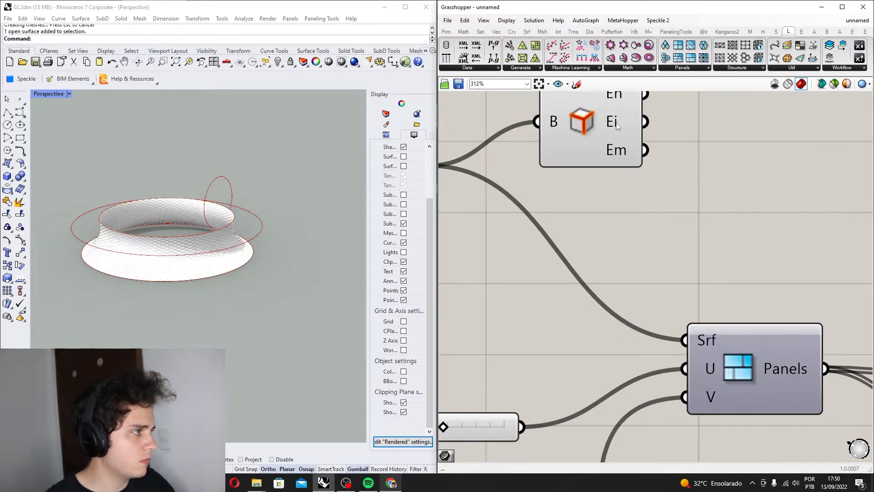
pyautogui.moveTo(617, 126); pyautogui.dragTo(596, 165, button='right')
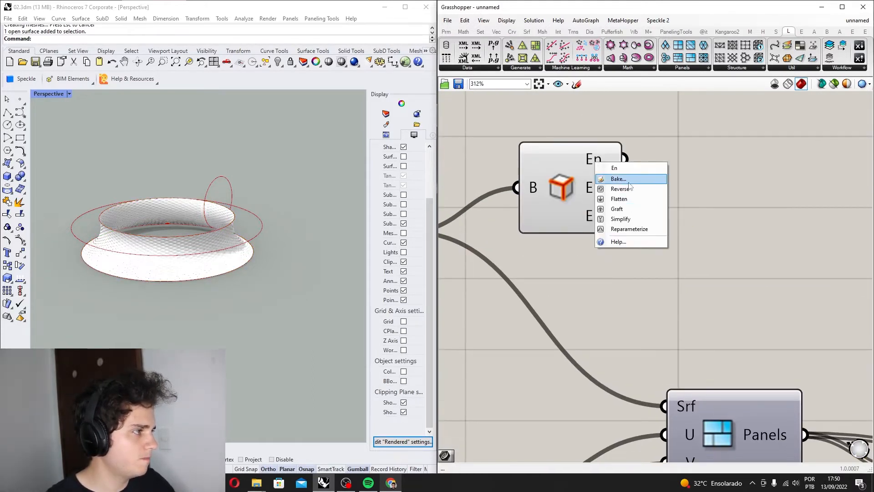
pyautogui.click(624, 178)
pyautogui.click(646, 266)
pyautogui.click(577, 187)
pyautogui.middleClick(577, 187)
pyautogui.click(598, 157)
pyautogui.scroll(-3, 577, 174)
pyautogui.scroll(-4, 346, 212)
pyautogui.moveTo(864, 115); pyautogui.dragTo(826, 107, button='right')
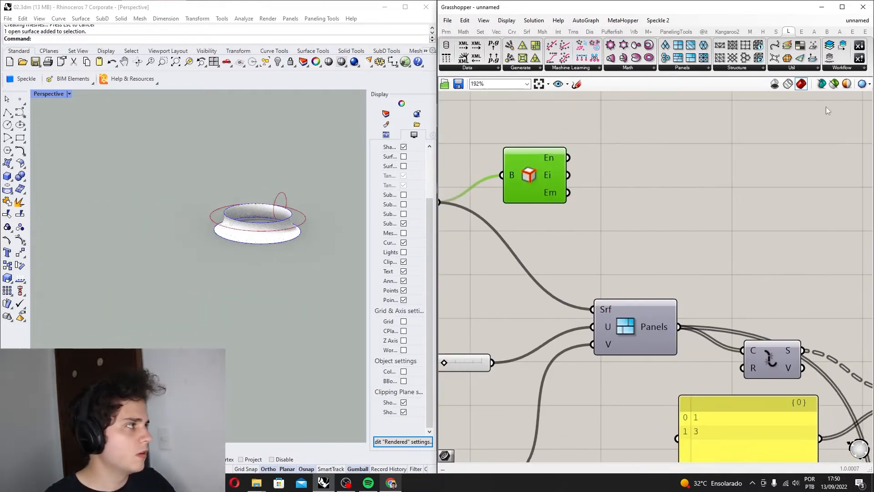
# - Create and select a solid bounding box around the skin's two baked naked border curves in Rhino
pyautogui.click(822, 7)
pyautogui.click(400, 6)
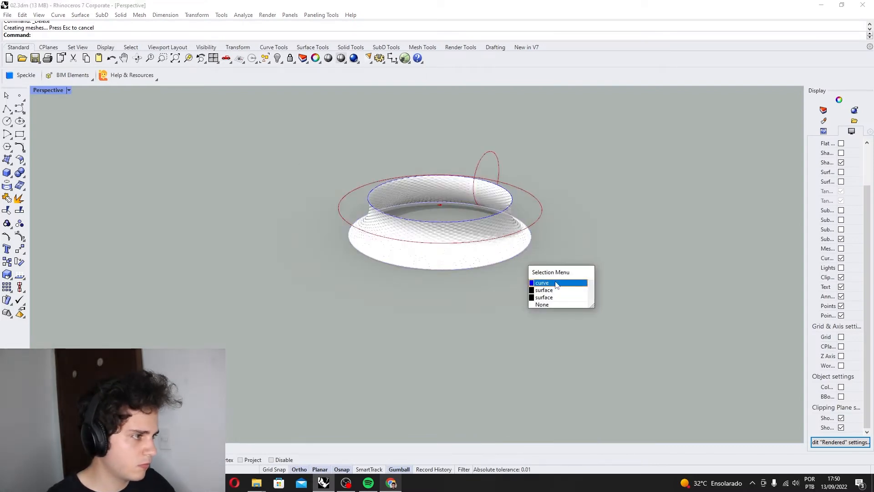
pyautogui.click(553, 282)
pyautogui.scroll(3, 542, 205)
pyautogui.click(503, 194)
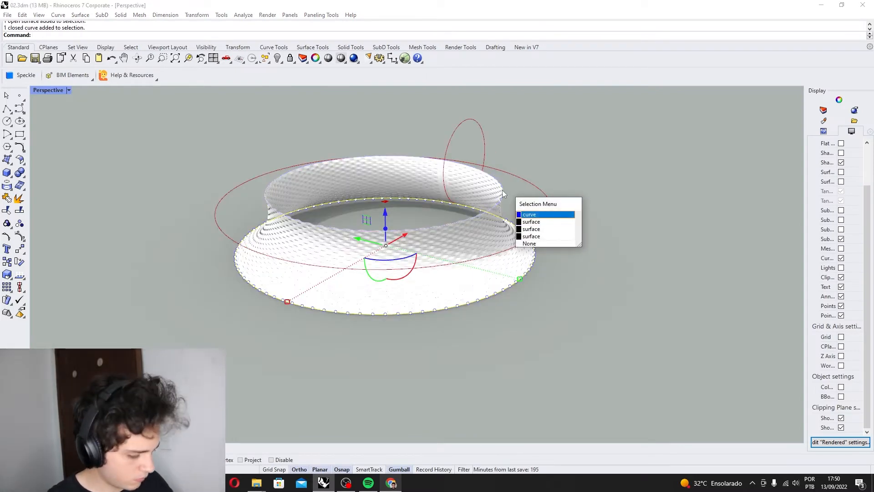
pyautogui.click(529, 215)
pyautogui.write('Bo')
pyautogui.press('Return')
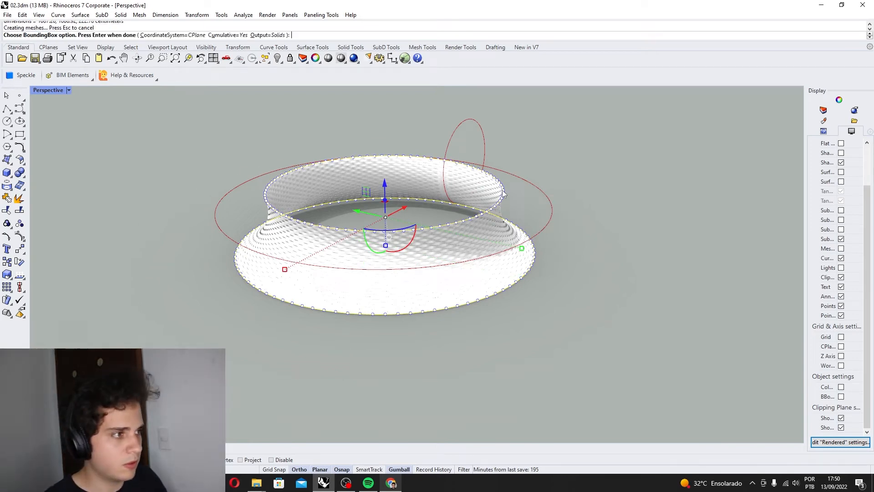
pyautogui.press('Return')
pyautogui.click(502, 193)
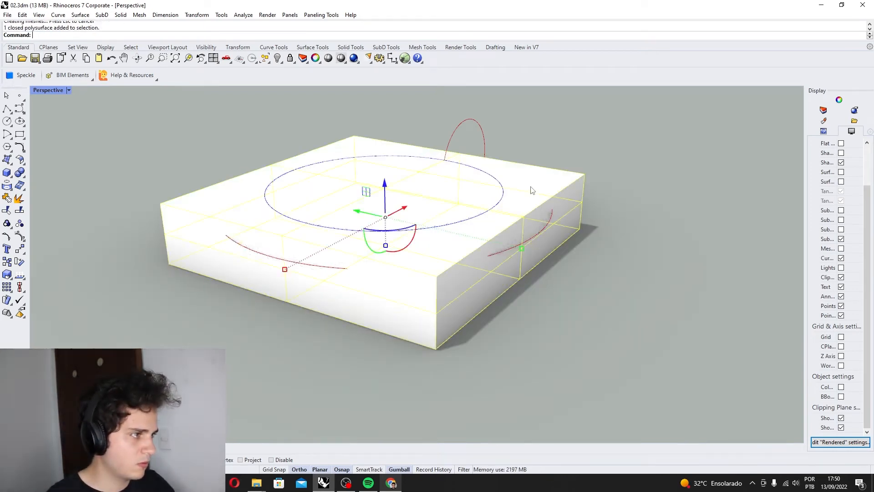
# - Try to scale the bounding box uniformly from the midpoint of its lower edge
pyautogui.scroll(-3, 524, 221)
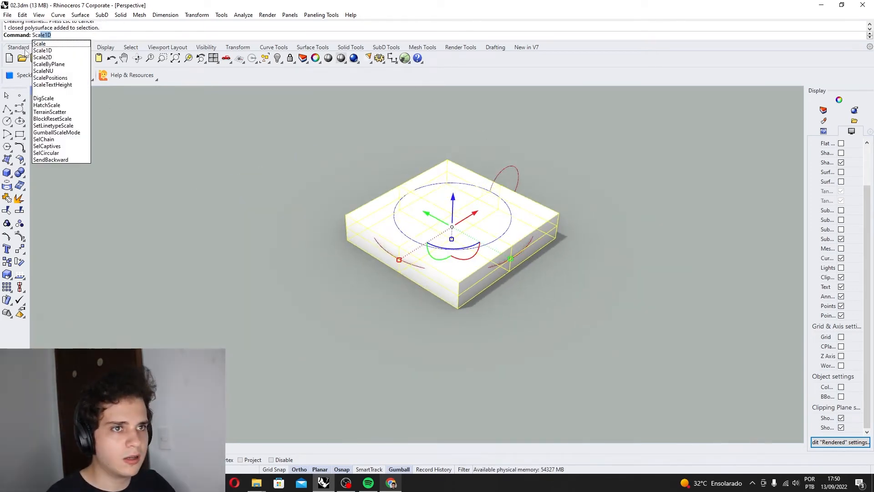
pyautogui.click(44, 44)
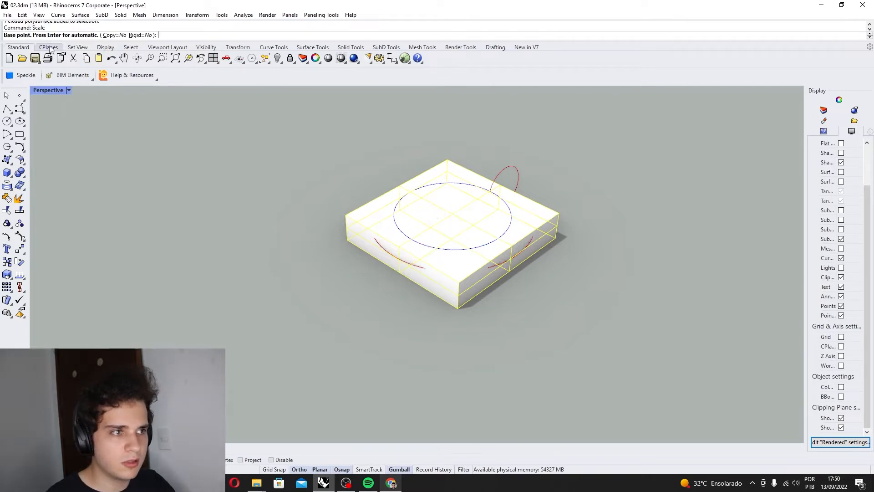
pyautogui.scroll(3, 487, 217)
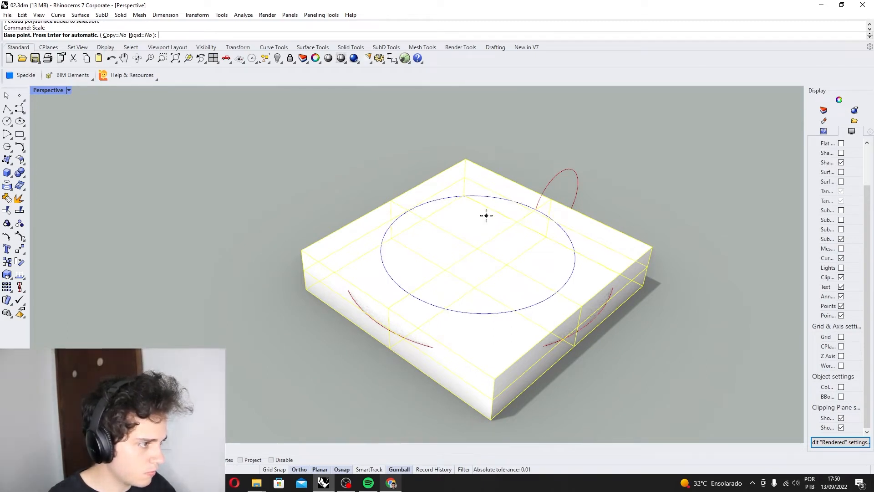
pyautogui.click(574, 346)
pyautogui.click(644, 287)
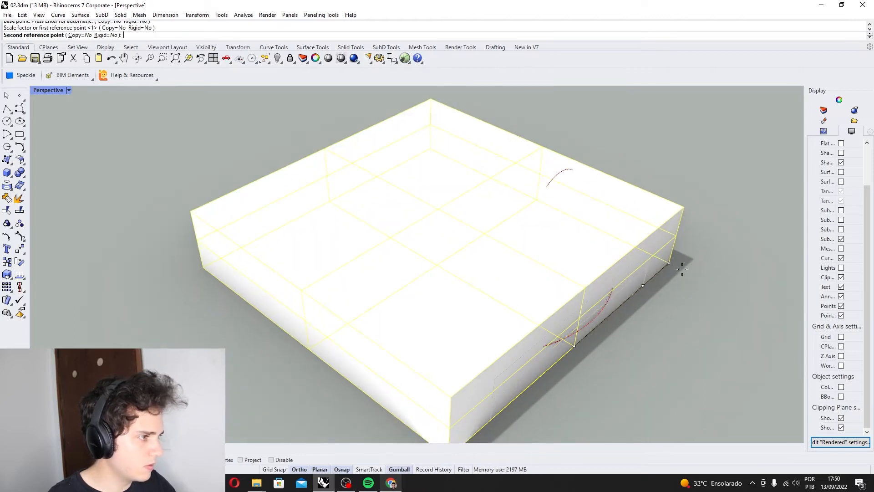
pyautogui.click(683, 273)
# - Stretch the box in one horizontal direction with Scale1D from its far corner to about 1.31 times its length
pyautogui.press('Return')
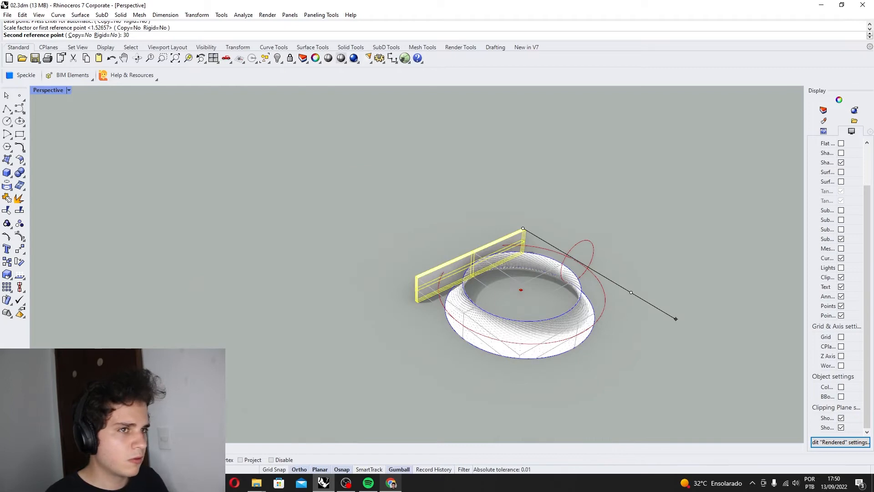
pyautogui.write('000')
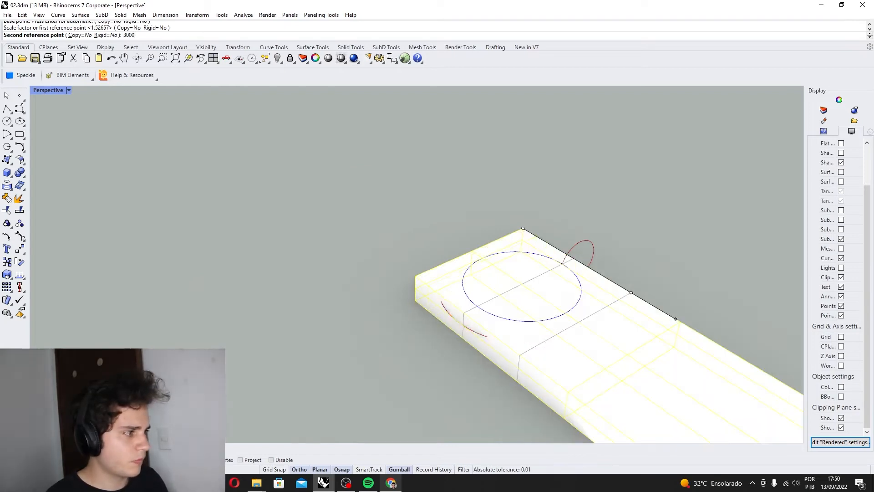
pyautogui.press('BackSpace')
pyautogui.press('BackSpace')
pyautogui.press('BackSpace')
pyautogui.press('BackSpace')
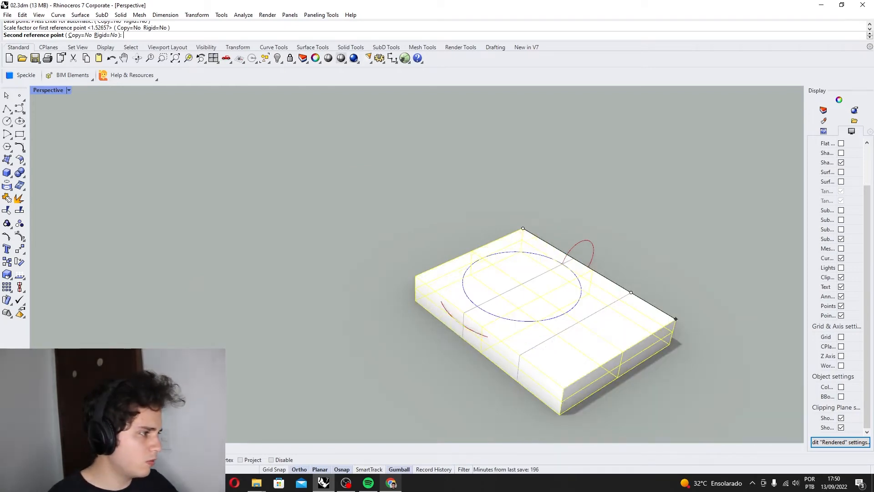
pyautogui.click(665, 325)
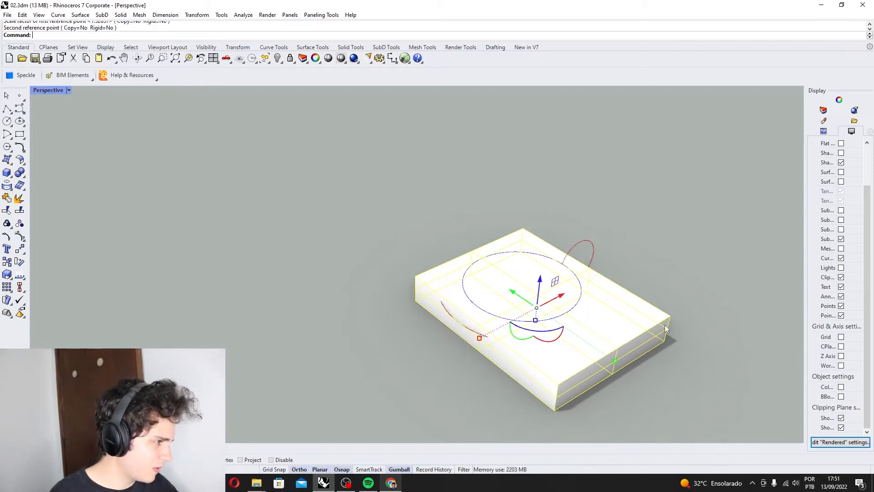
# - Widen the box to both sides with Scale1D, by about 1.46 times one way and 1.37 times the other
pyautogui.press('Return')
pyautogui.click(670, 316)
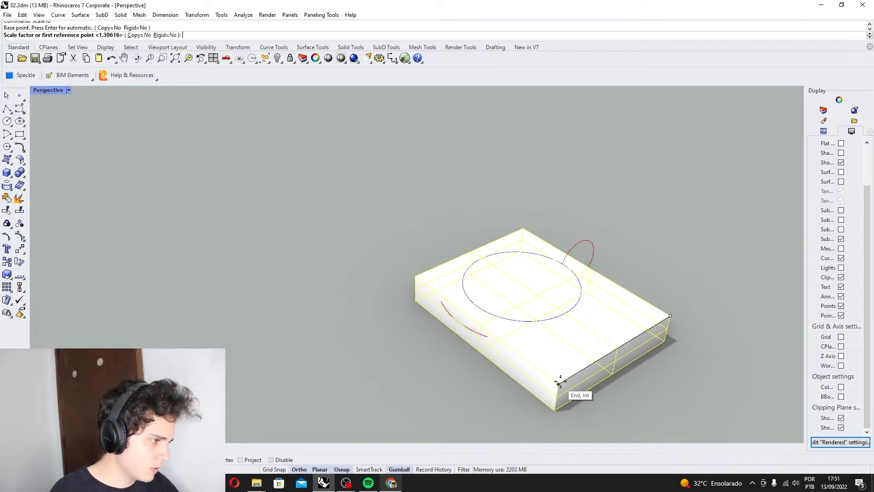
pyautogui.click(558, 384)
pyautogui.click(473, 398)
pyautogui.press('Return')
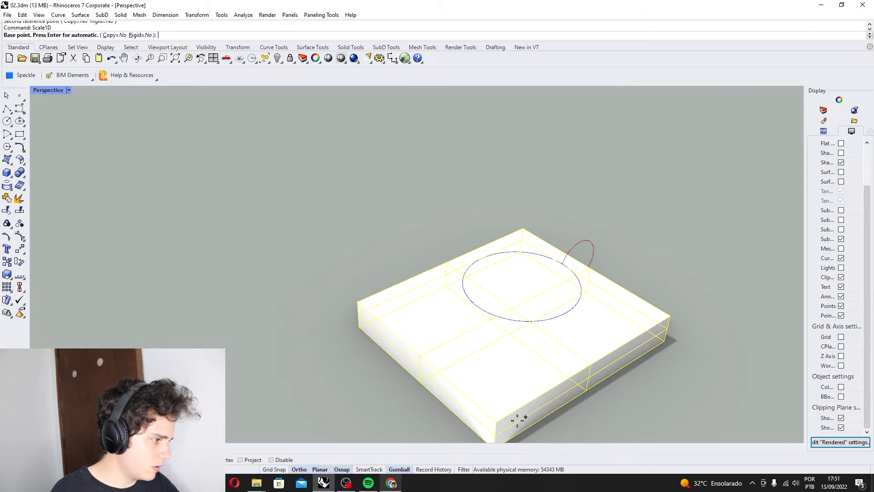
pyautogui.click(496, 422)
pyautogui.click(668, 315)
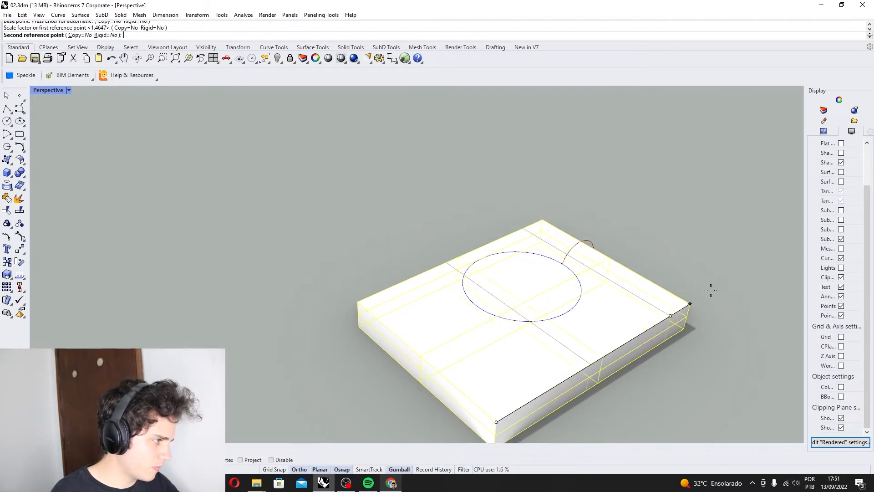
pyautogui.click(720, 286)
# - Extend the box beyond the opening's far side with Scale1D to about 1.36 times its length
pyautogui.press('Return')
pyautogui.click(576, 203)
pyautogui.click(576, 204)
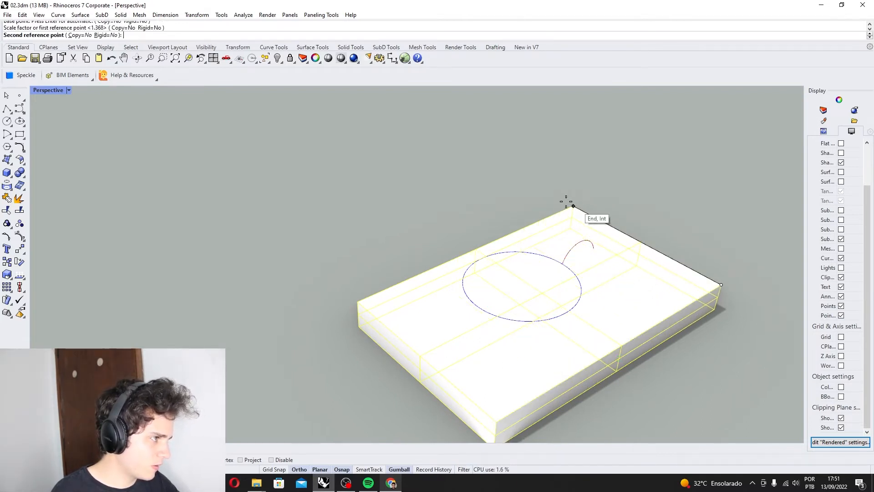
pyautogui.click(526, 190)
# - Stretch the box slightly further along one edge with Scale1D, using two of its corners as reference
pyautogui.moveTo(713, 234); pyautogui.dragTo(668, 219, button='right')
pyautogui.click(634, 190)
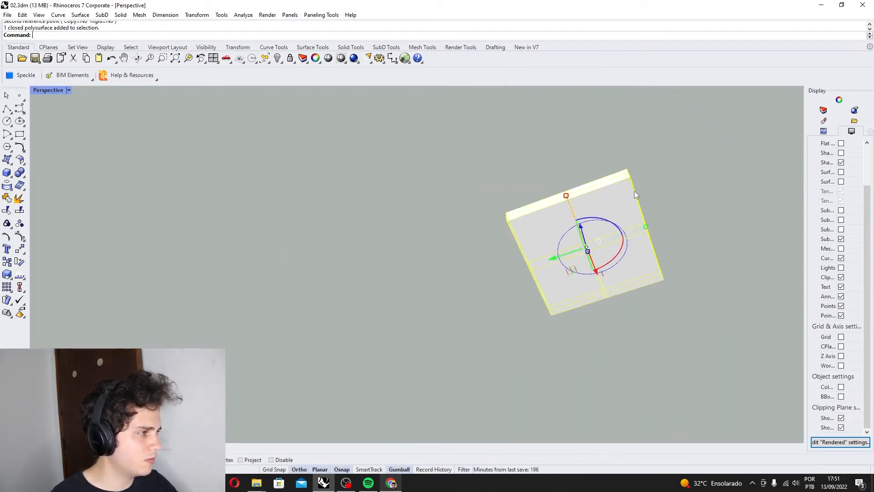
pyautogui.scroll(4, 634, 190)
pyautogui.press('Return')
pyautogui.click(439, 235)
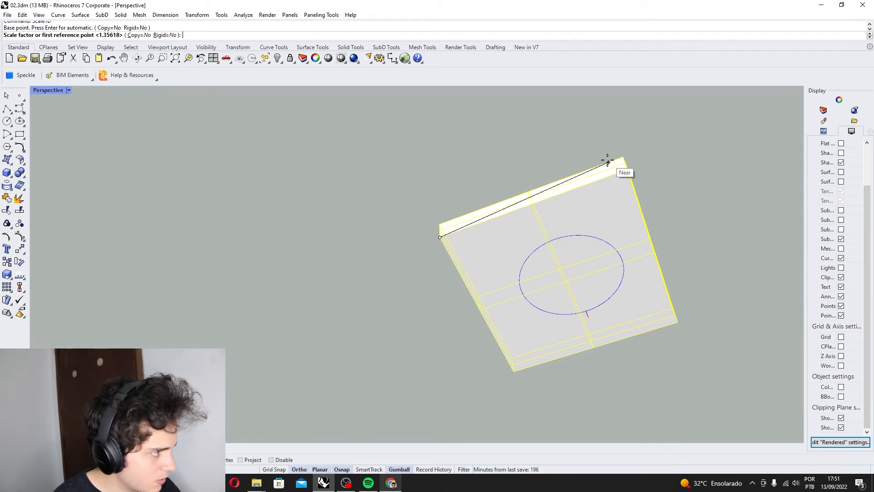
pyautogui.click(629, 170)
pyautogui.click(648, 162)
# - Split the box with the two circular border curves of the skin as cutting objects
pyautogui.click(617, 228)
pyautogui.write('Split')
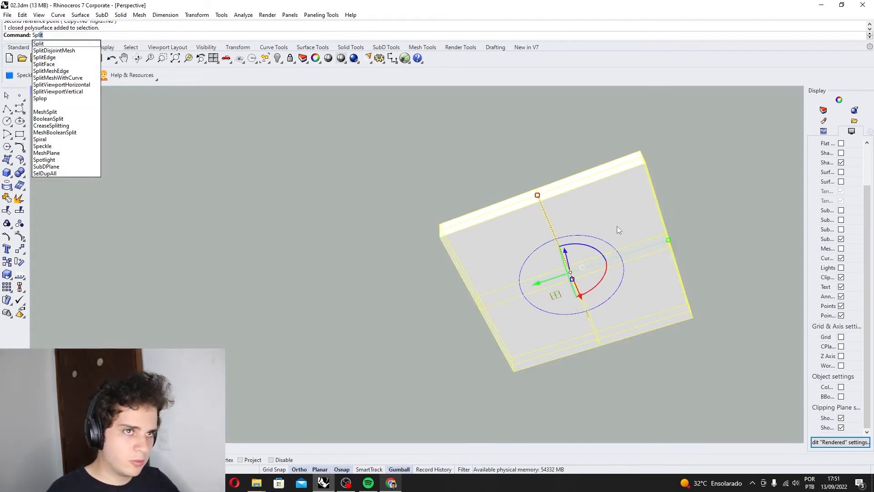
pyautogui.press('Return')
pyautogui.click(616, 227)
pyautogui.click(620, 261)
pyautogui.moveTo(616, 268); pyautogui.dragTo(624, 343, button='right')
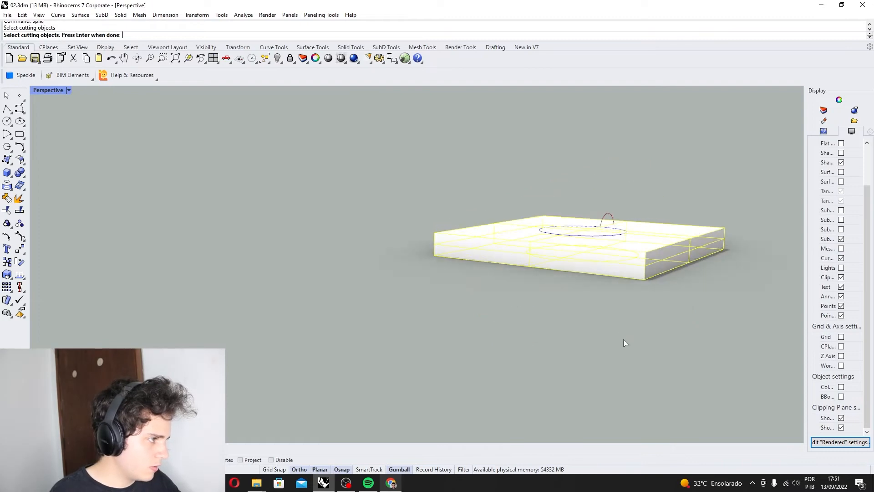
pyautogui.click(600, 237)
pyautogui.click(627, 258)
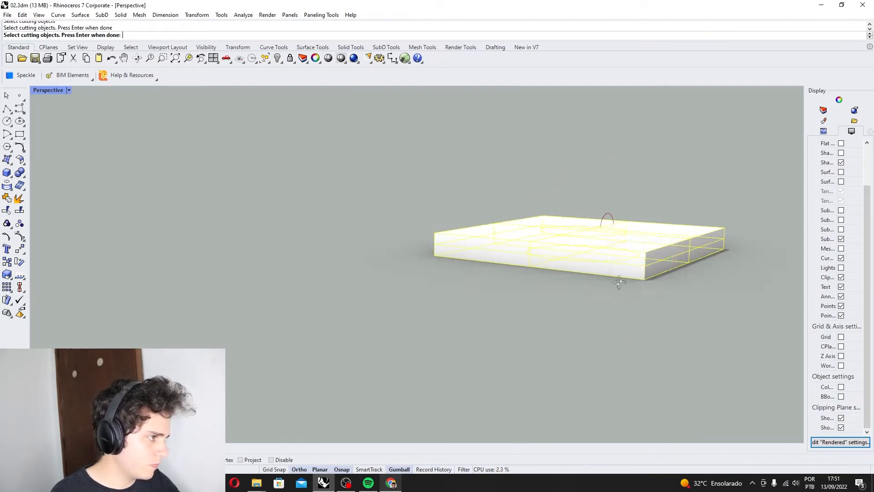
pyautogui.moveTo(618, 281); pyautogui.dragTo(603, 310, button='right')
pyautogui.press('Return')
# - Delete the circular cut-out pieces from the slab's top and bottom faces
pyautogui.click(702, 207)
pyautogui.click(589, 272)
pyautogui.press('Delete')
pyautogui.moveTo(589, 272); pyautogui.dragTo(584, 155, button='right')
pyautogui.click(585, 240)
pyautogui.press('Delete')
# - Delete the outer border curve around the opening on the slab's underside
pyautogui.scroll(3, 592, 246)
pyautogui.scroll(4, 600, 212)
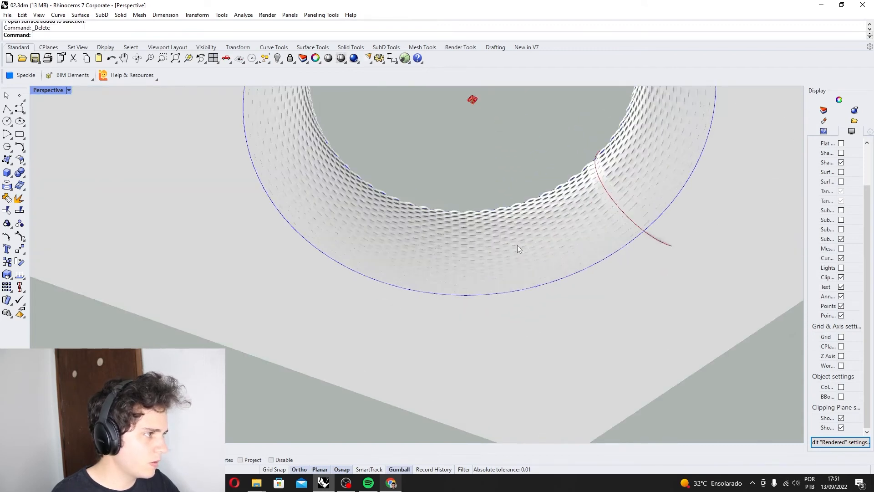
pyautogui.scroll(-2, 510, 232)
pyautogui.scroll(-5, 488, 295)
pyautogui.scroll(5, 531, 248)
pyautogui.click(539, 247)
pyautogui.click(566, 271)
pyautogui.scroll(6, 505, 210)
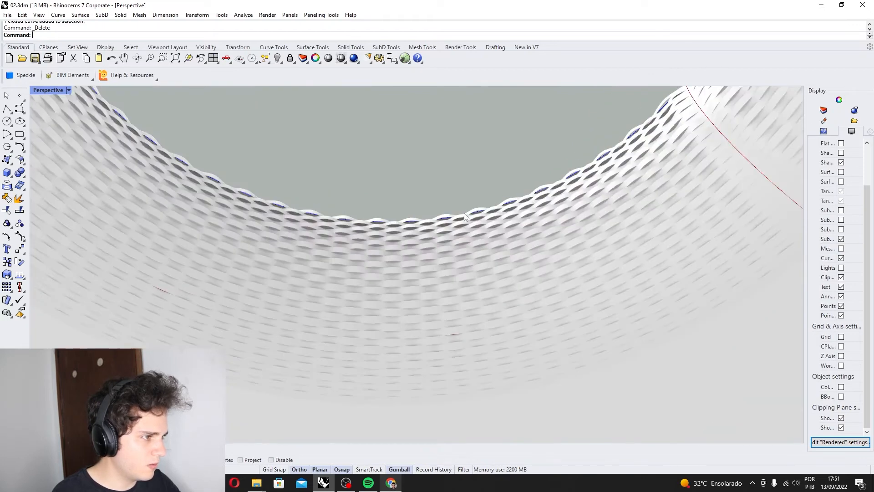
# - Widen the display settings area and turn off the display of curves in Rendered mode
pyautogui.moveTo(813, 233); pyautogui.dragTo(719, 236)
pyautogui.click(797, 258)
pyautogui.scroll(-6, 420, 236)
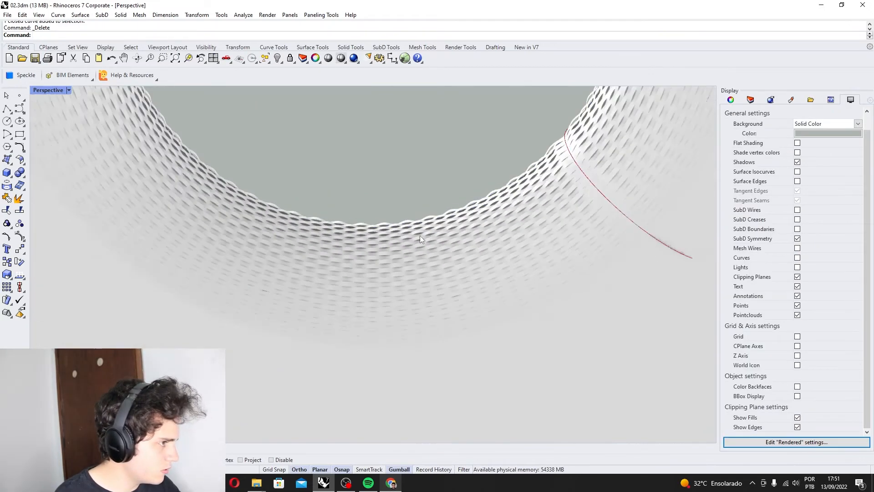
pyautogui.scroll(3, 425, 211)
pyautogui.scroll(2, 422, 246)
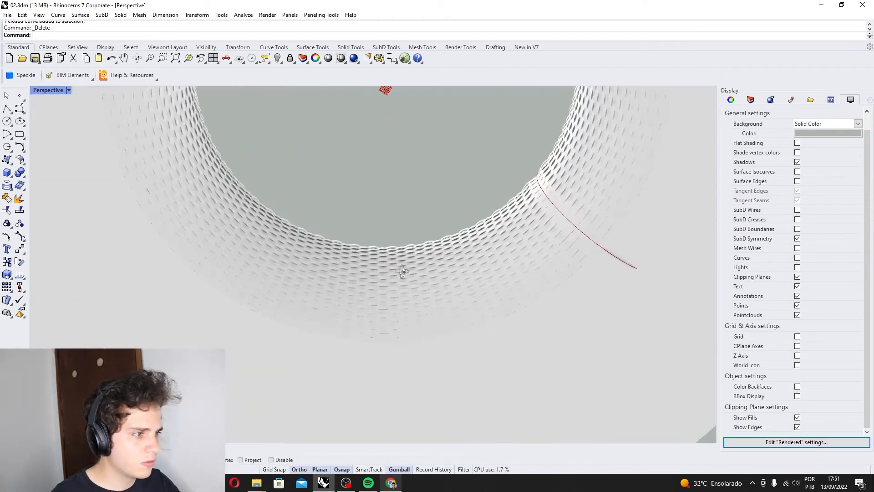
# - Lift the slab and wavy skin together above the torus guide curves, undoing a first 600 cm raise
pyautogui.scroll(-8, 405, 266)
pyautogui.moveTo(405, 323); pyautogui.dragTo(396, 364, button='right')
pyautogui.moveTo(188, 202); pyautogui.dragTo(618, 407)
pyautogui.click(400, 273)
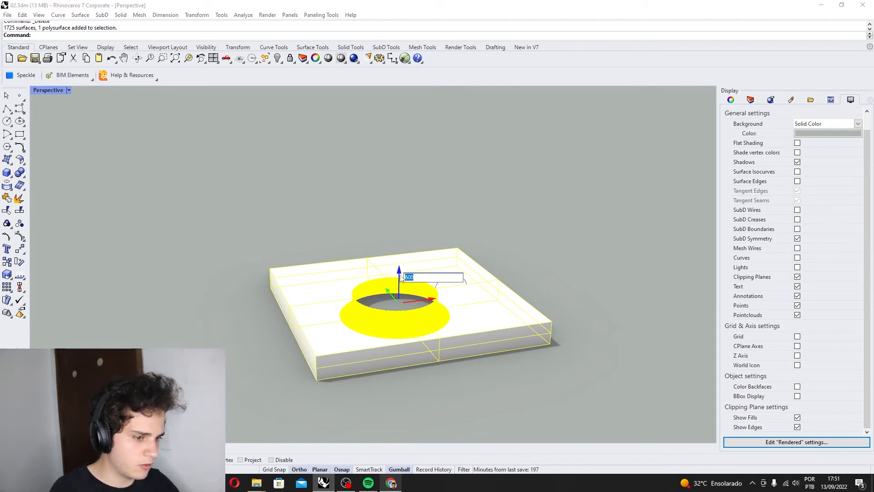
pyautogui.press('Return')
pyautogui.moveTo(402, 277); pyautogui.dragTo(456, 261, button='right')
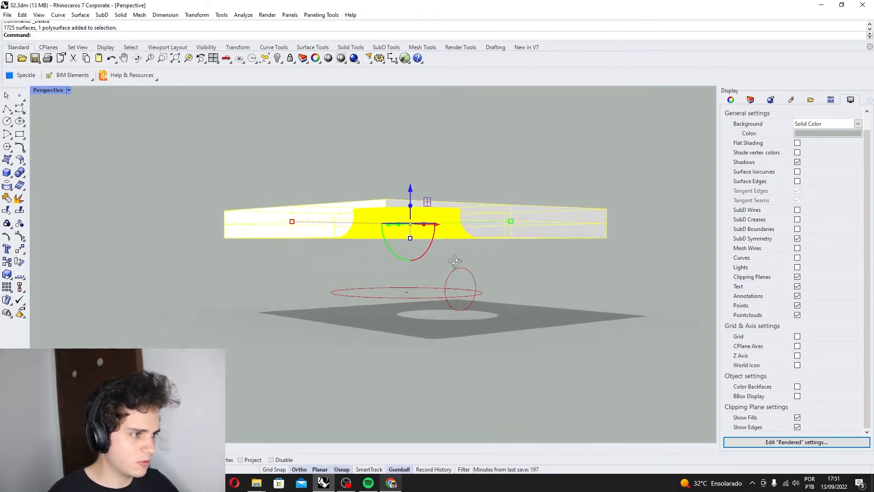
pyautogui.hotkey('ctrl', 'z')
pyautogui.click(406, 265)
pyautogui.write('600')
pyautogui.press('Return')
# - Deselect everything and examine the raised slab's wavy opening from below, both close up and as a whole
pyautogui.moveTo(418, 304); pyautogui.dragTo(439, 219, button='right')
pyautogui.scroll(6, 431, 296)
pyautogui.scroll(-8, 434, 274)
pyautogui.press('Escape')
pyautogui.scroll(7, 438, 220)
pyautogui.scroll(-7, 438, 219)
pyautogui.moveTo(454, 253); pyautogui.dragTo(454, 228, button='right')
pyautogui.scroll(2, 455, 228)
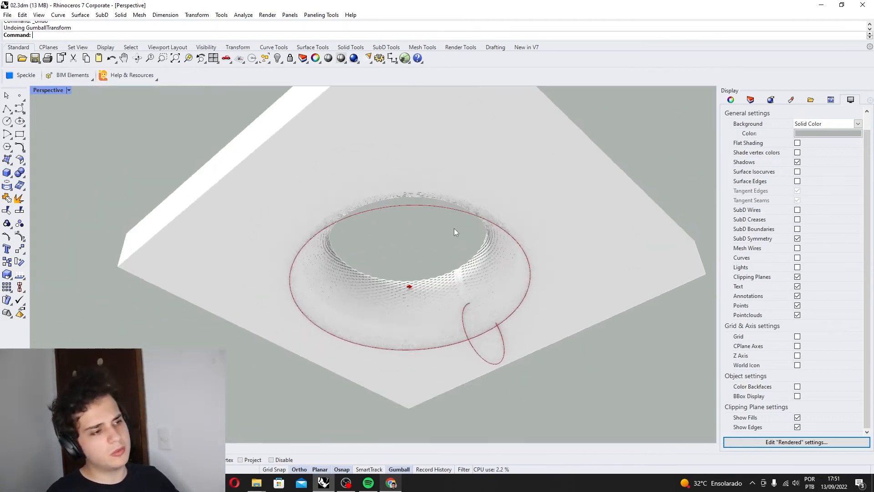
pyautogui.scroll(3, 466, 266)
pyautogui.scroll(-5, 424, 274)
pyautogui.scroll(3, 424, 274)
pyautogui.scroll(5, 437, 304)
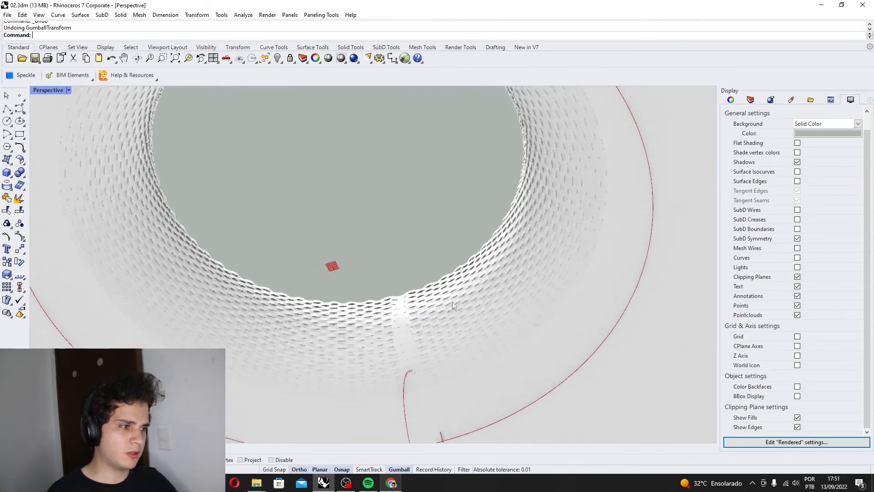
pyautogui.moveTo(452, 301); pyautogui.dragTo(513, 316, button='right')
pyautogui.scroll(-3, 319, 259)
pyautogui.scroll(3, 318, 259)
pyautogui.moveTo(319, 259); pyautogui.dragTo(451, 286, button='right')
pyautogui.scroll(-6, 325, 261)
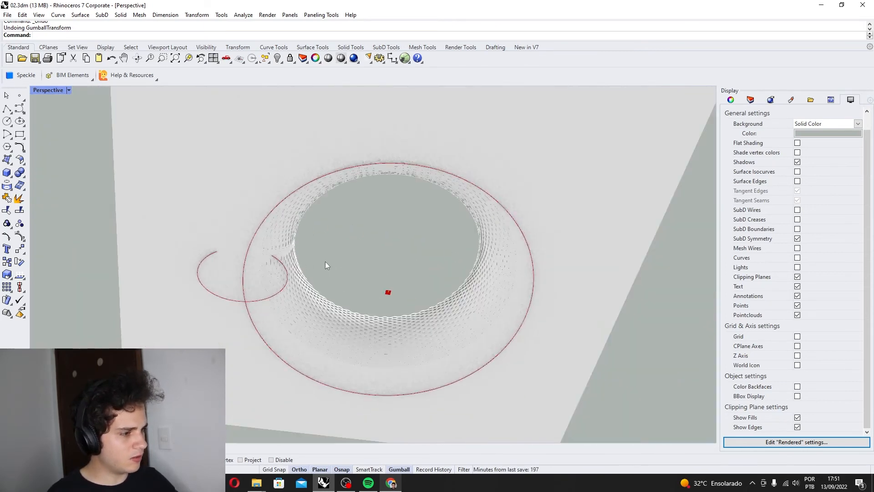
pyautogui.scroll(4, 325, 261)
# - Reopen Grasshopper, turn off the preview of all components in the definition, and minimize its window
pyautogui.write('Grasshopper')
pyautogui.press('Return')
pyautogui.scroll(-4, 642, 239)
pyautogui.scroll(-8, 651, 235)
pyautogui.moveTo(734, 260); pyautogui.dragTo(667, 256, button='right')
pyautogui.moveTo(827, 365); pyautogui.dragTo(524, 153)
pyautogui.middleClick(593, 195)
pyautogui.click(622, 163)
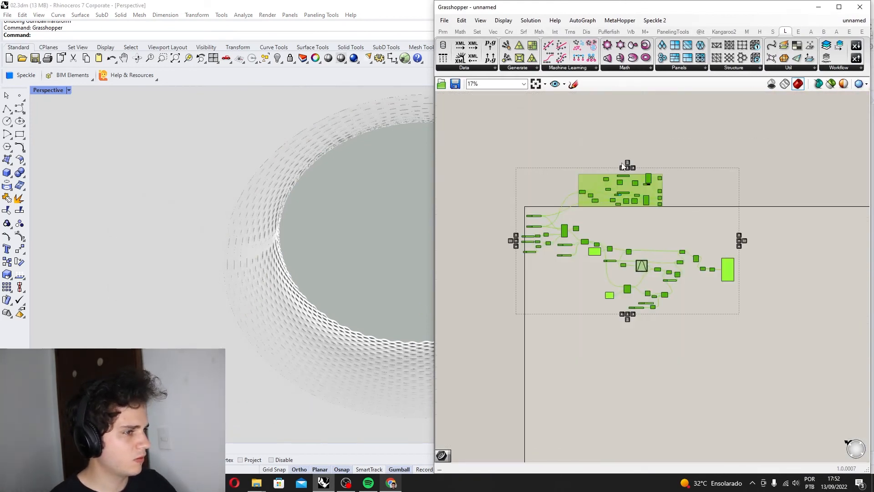
pyautogui.click(818, 7)
# - Compare the finished opening seen from below with the Messe Basel New Hall reference photo in Chrome
pyautogui.scroll(-5, 327, 211)
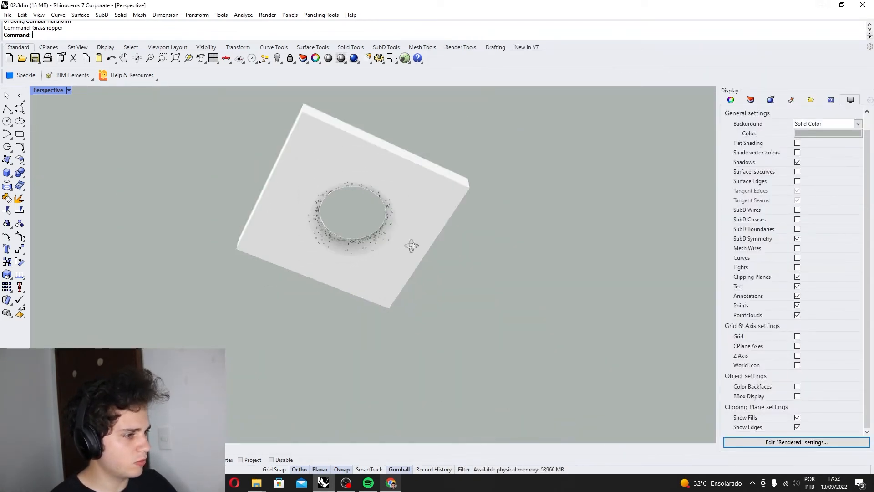
pyautogui.scroll(5, 325, 206)
pyautogui.moveTo(325, 206); pyautogui.dragTo(487, 272, button='right')
pyautogui.scroll(8, 486, 272)
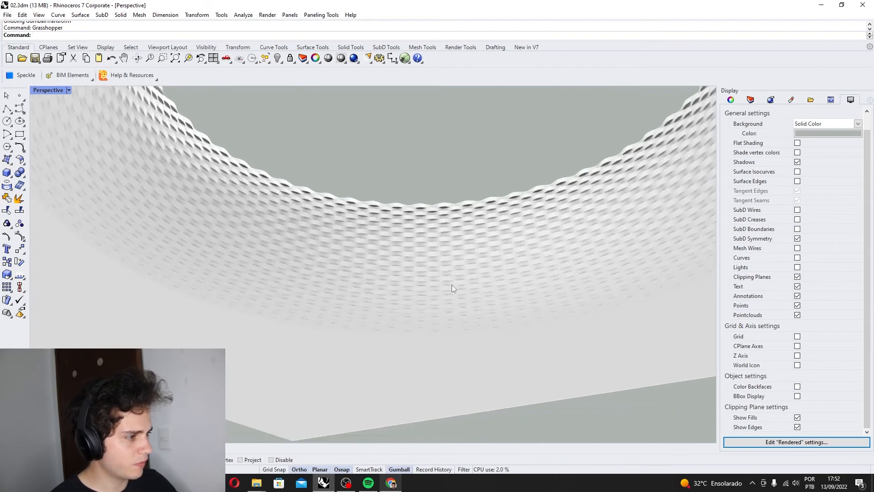
pyautogui.scroll(-5, 508, 363)
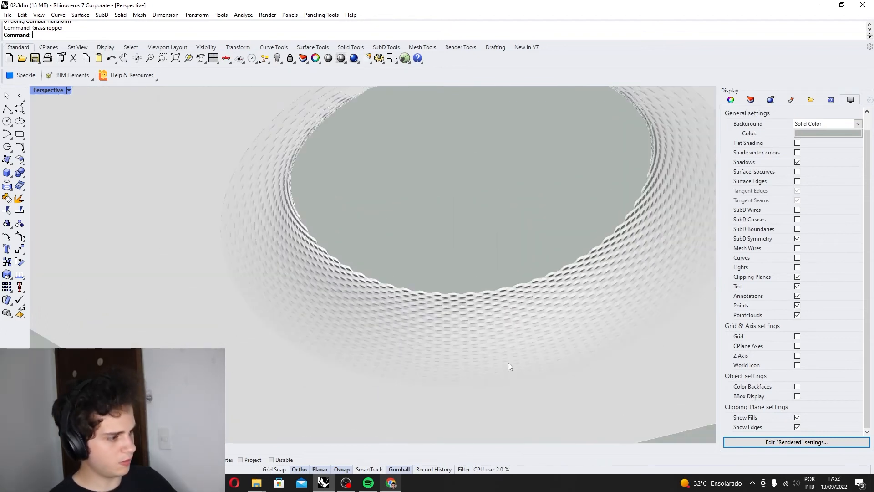
pyautogui.scroll(5, 506, 348)
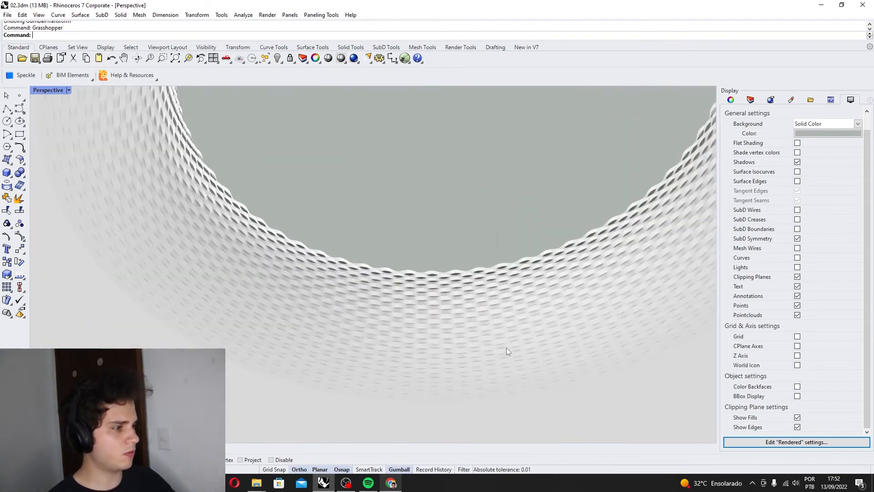
pyautogui.click(391, 482)
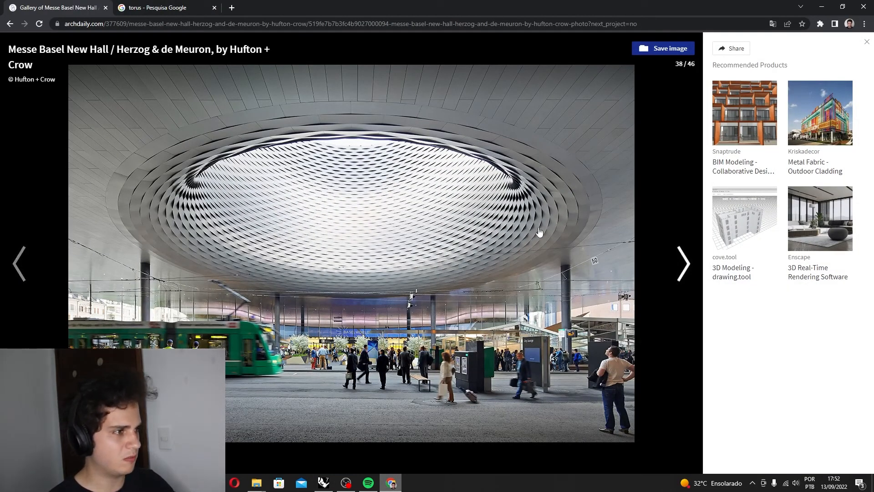
pyautogui.click(823, 3)
pyautogui.scroll(-4, 432, 249)
pyautogui.moveTo(431, 249); pyautogui.dragTo(643, 228, button='right')
pyautogui.scroll(-3, 550, 218)
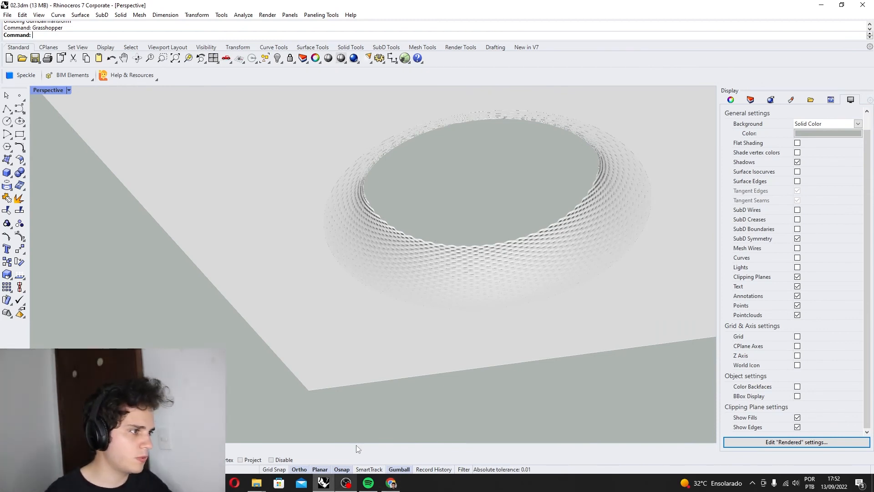
pyautogui.scroll(4, 496, 341)
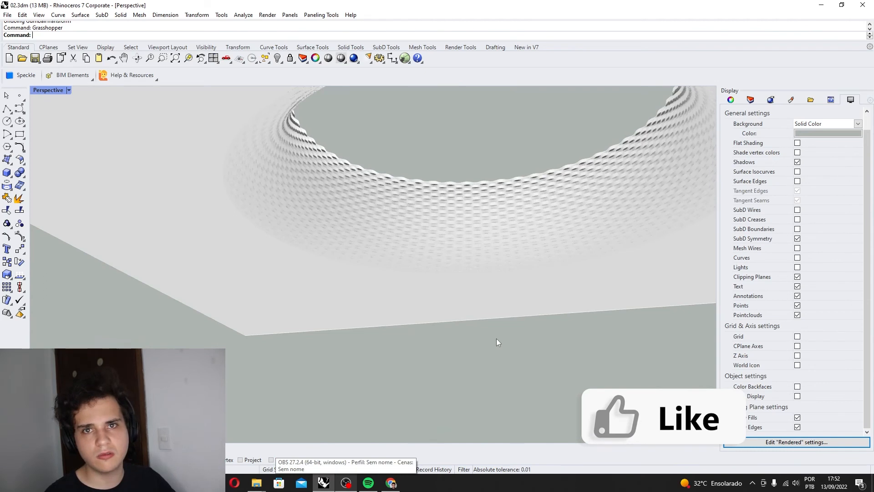